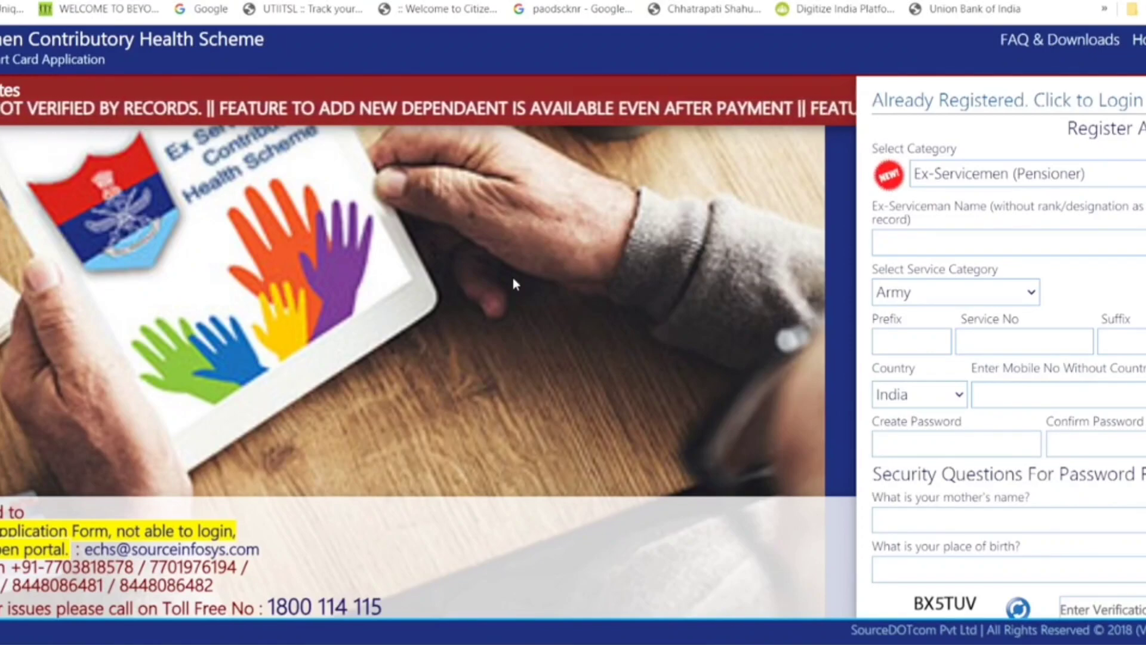
Step: Enter the ex-serviceman's full name, without rank, in the registration form
click(1012, 243)
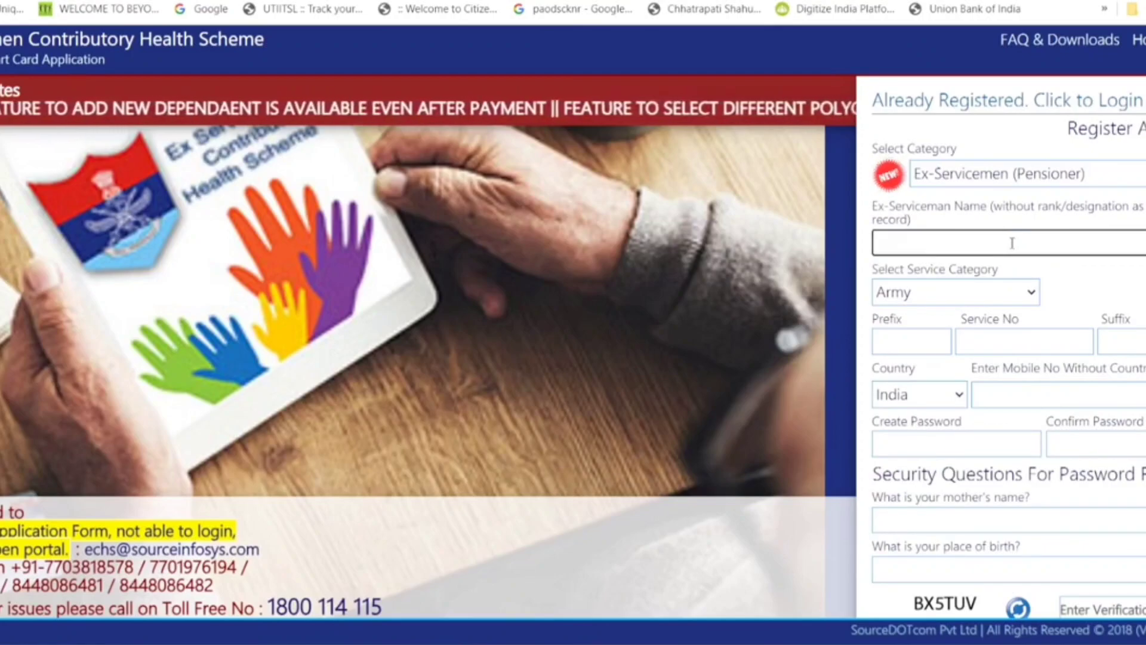
text(...)
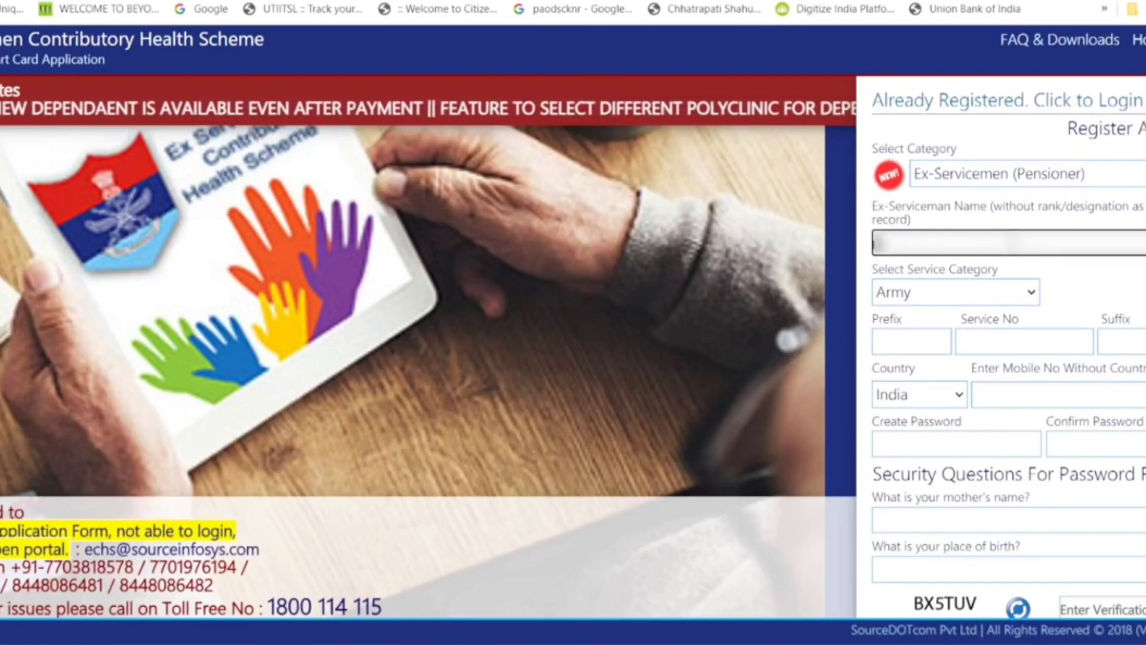
key(BackSpace)
key(BackSpace)
key(BackSpace)
key(BackSpace)
key(BackSpace)
text(...)
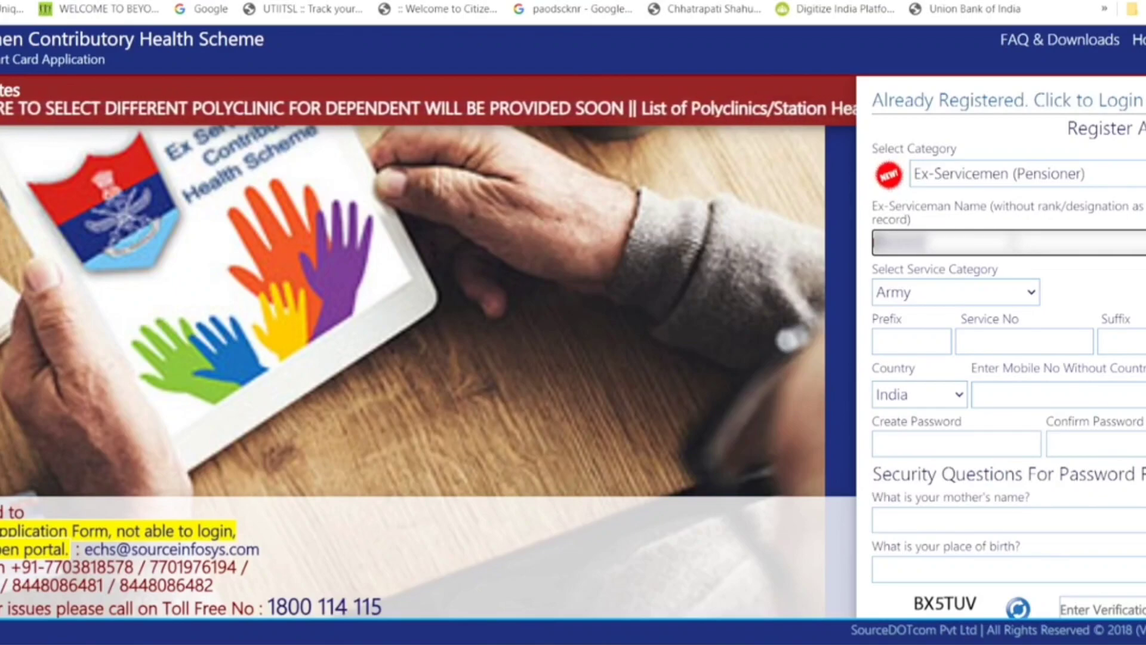
text(...)
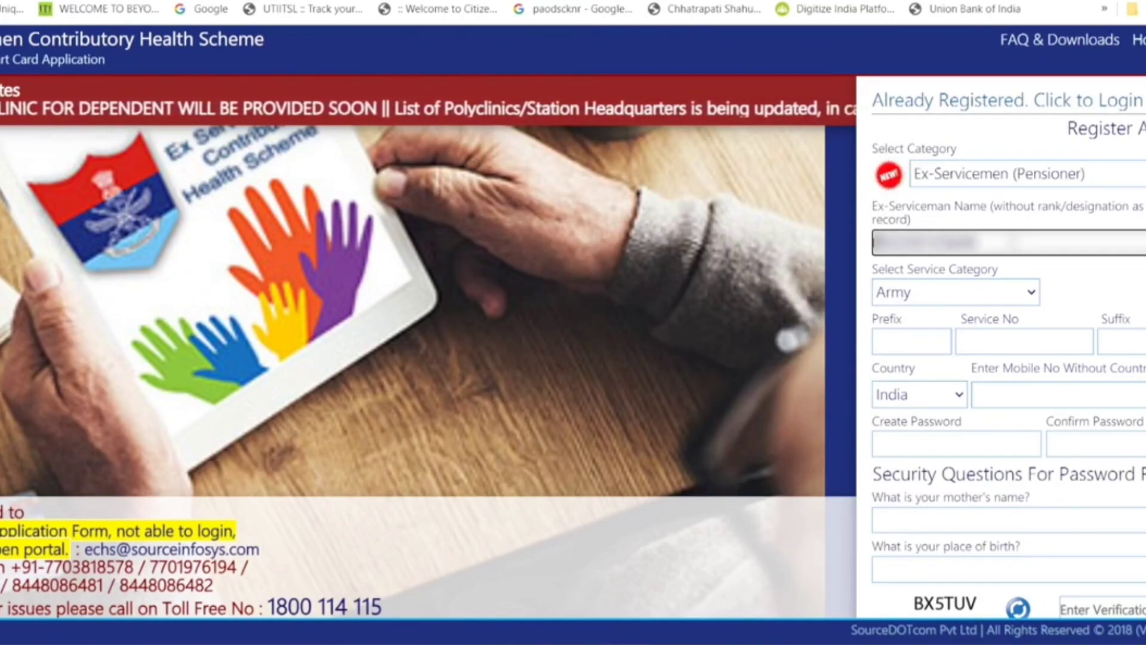
Step: Set the service category to DSC - Defence Security Corps and fill in the service number with its suffix
click(945, 295)
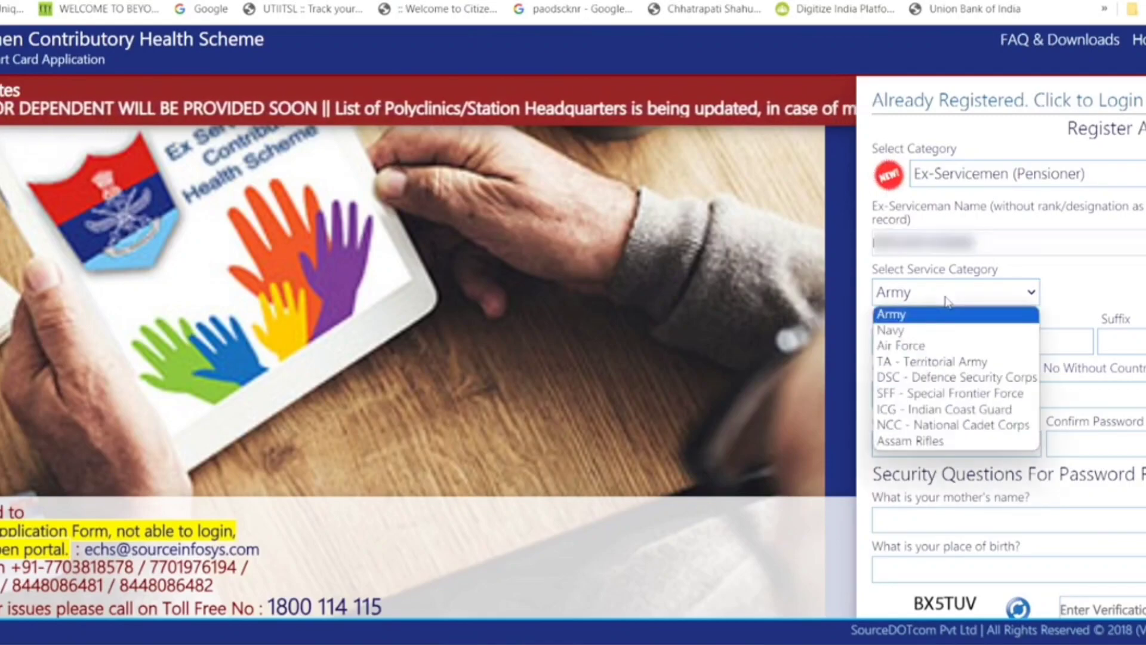
click(941, 377)
click(1011, 338)
text(***)
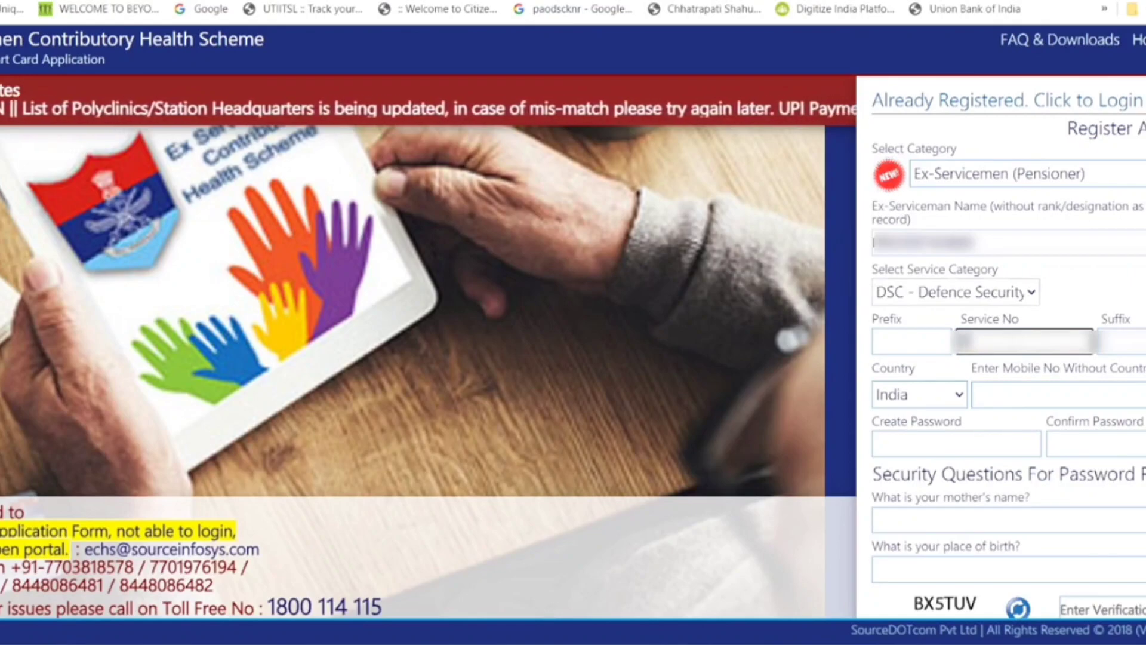
text(******)
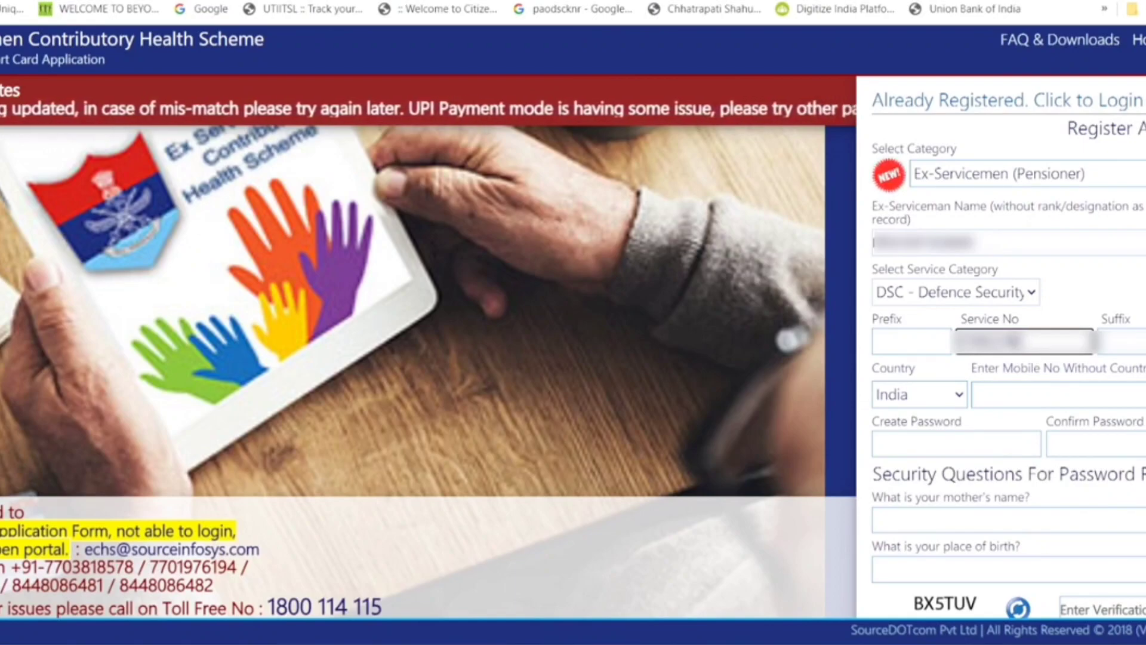
key(Tab)
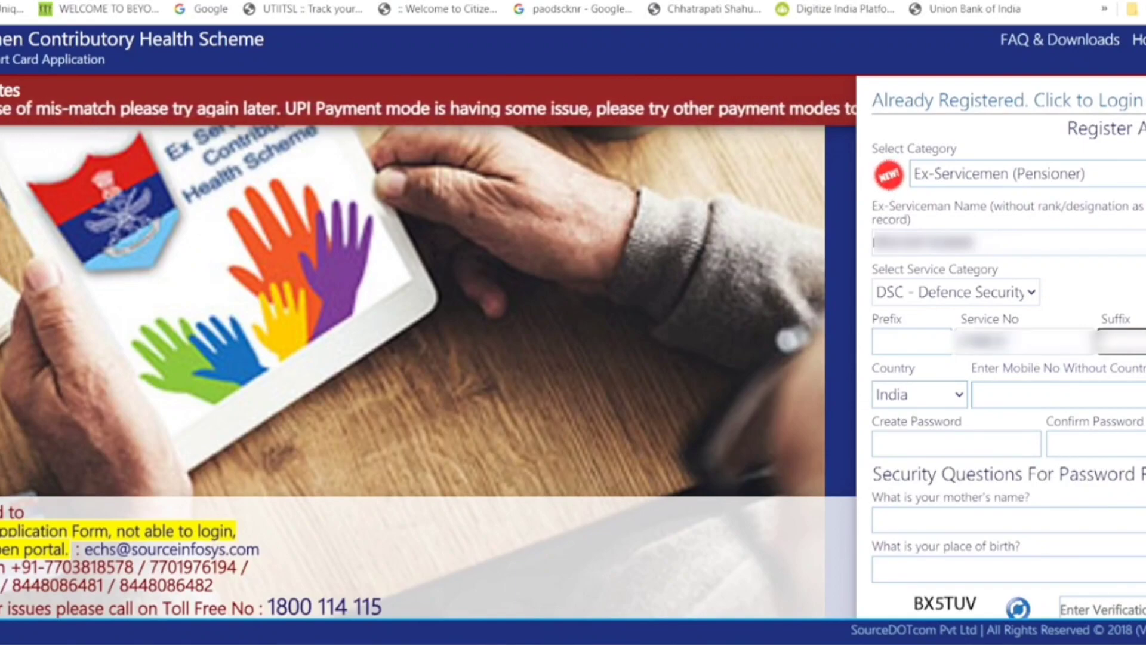
text(*)
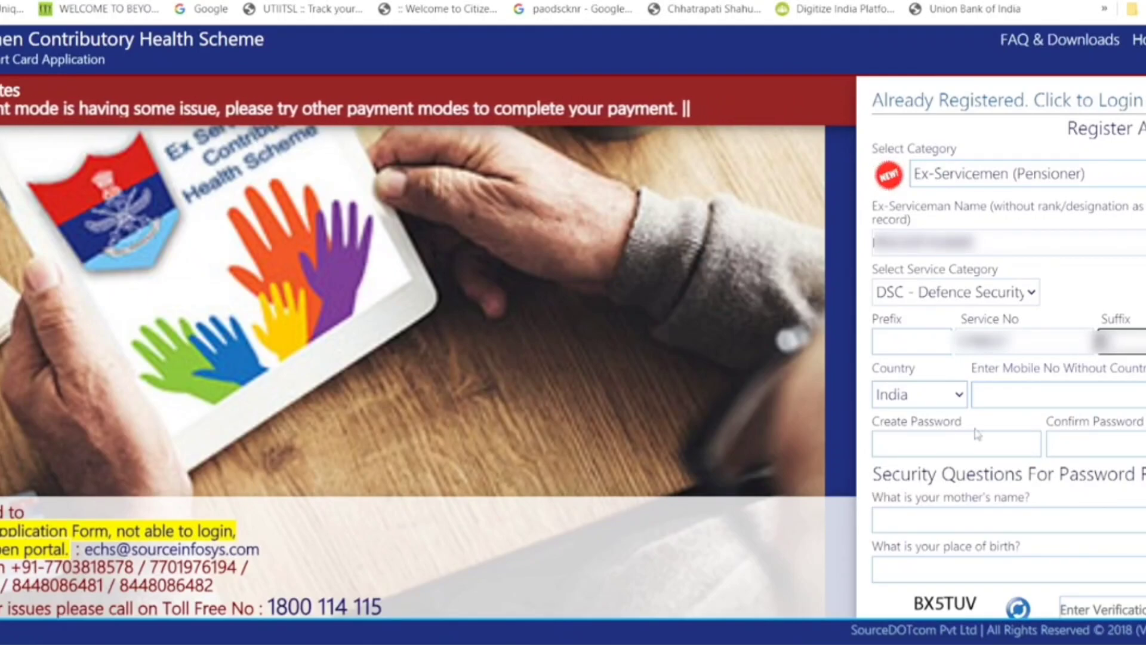
Step: Enter the applicant's mobile number without the country code in the registration form
click(1071, 402)
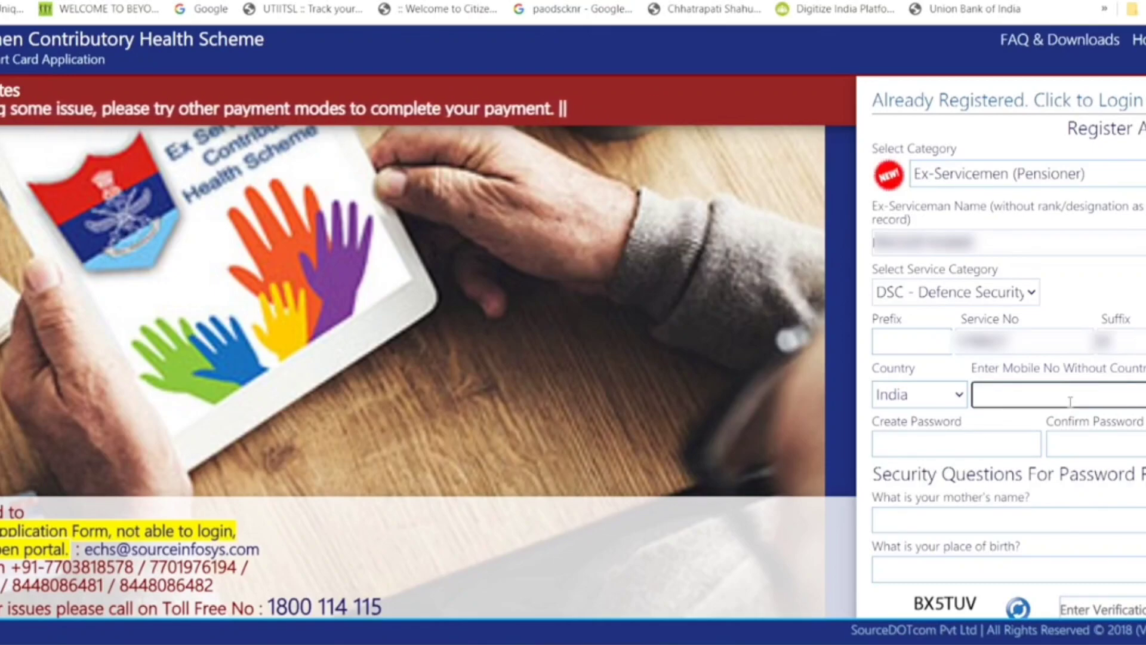
text(98)
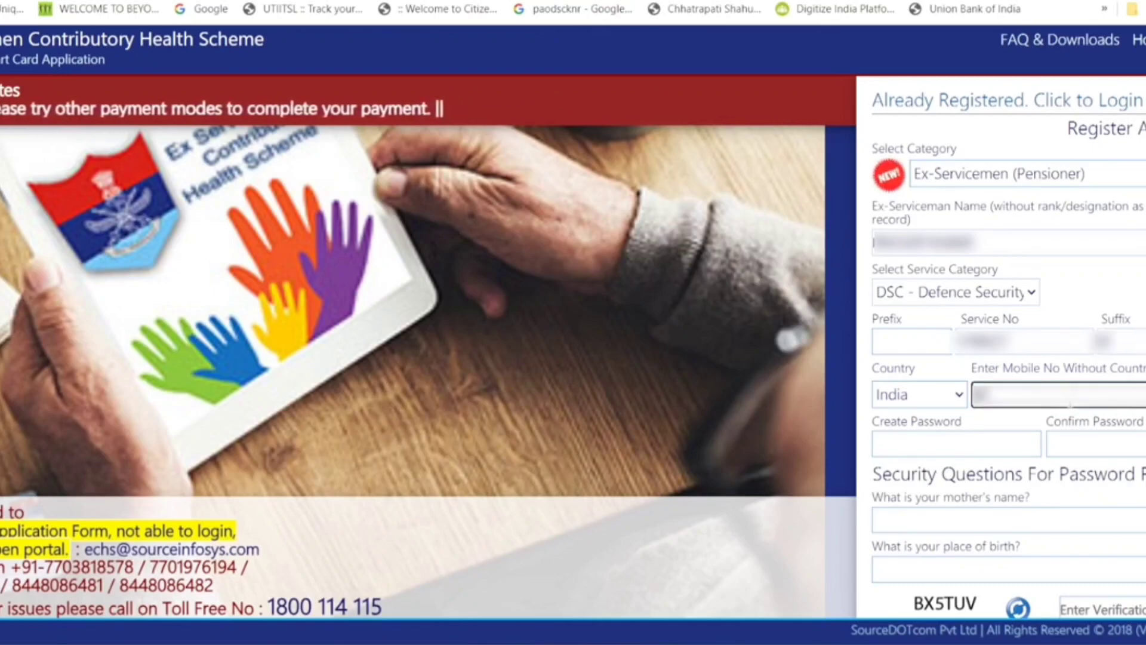
key(BackSpace)
key(BackSpace)
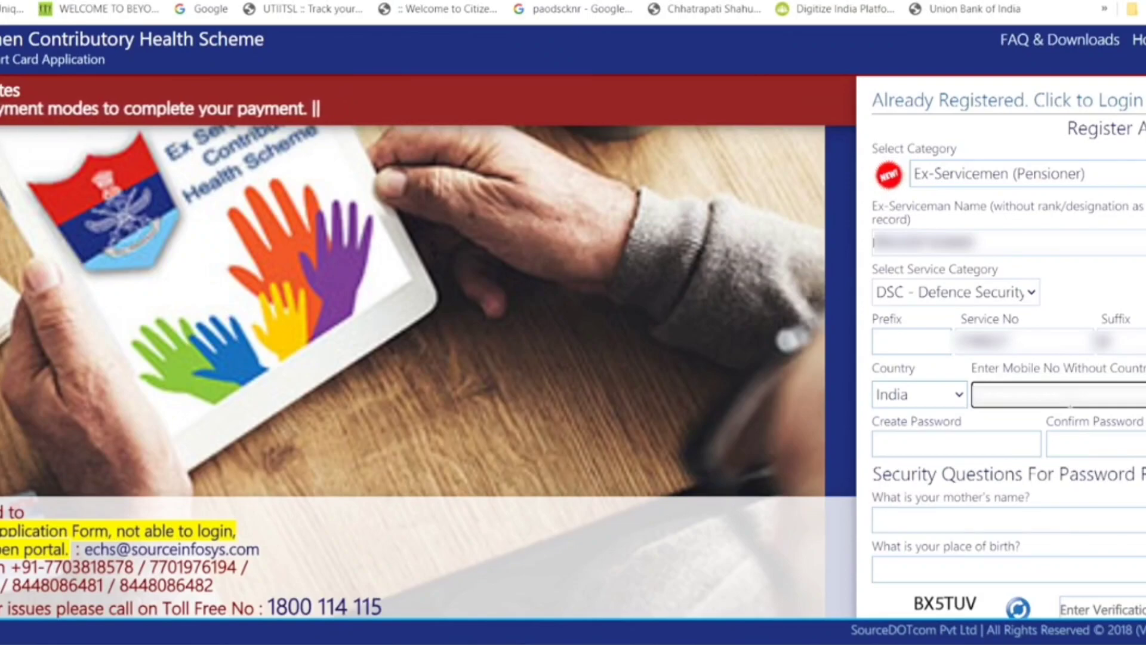
text(98)
key(BackSpace)
key(BackSpace)
key(BackSpace)
key(BackSpace)
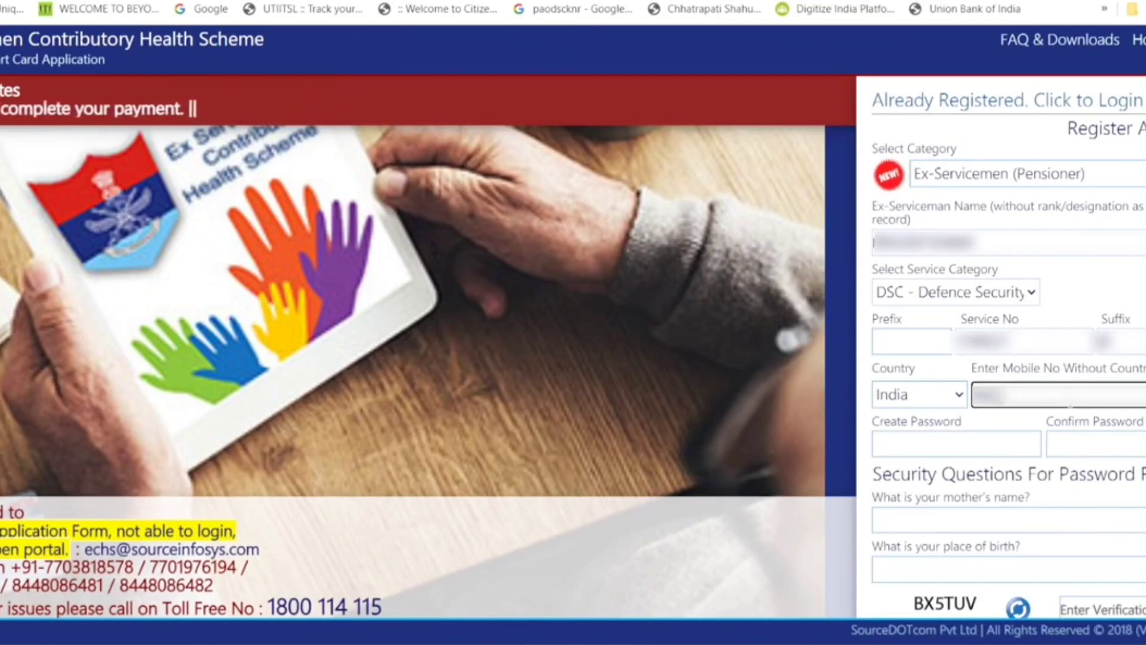
text(989)
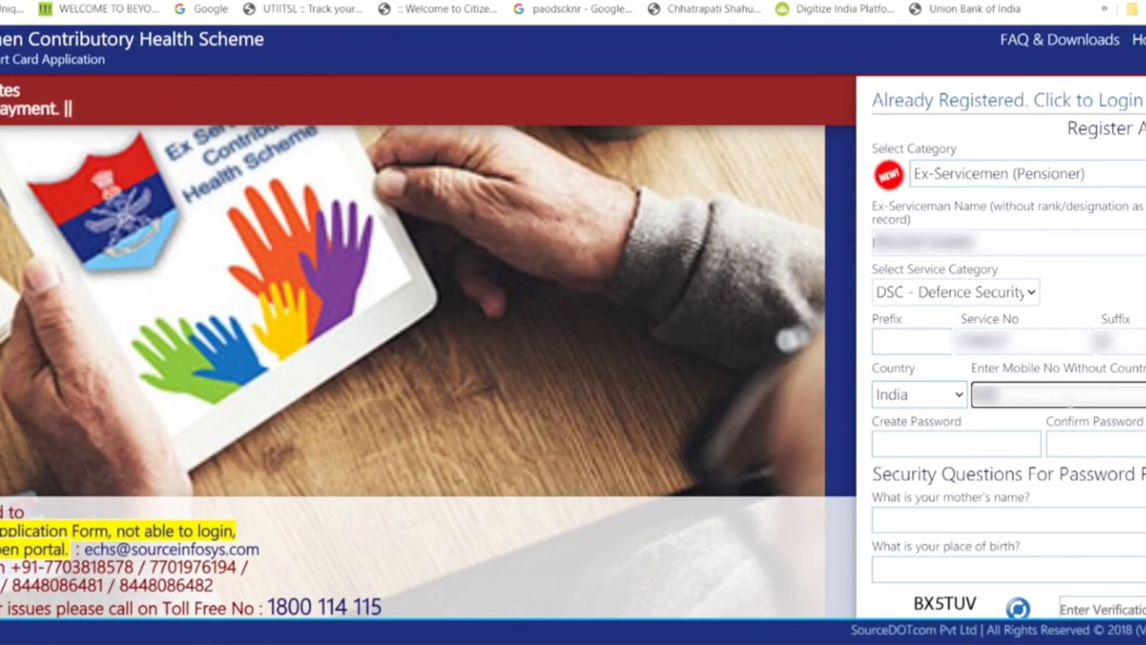
text(98989)
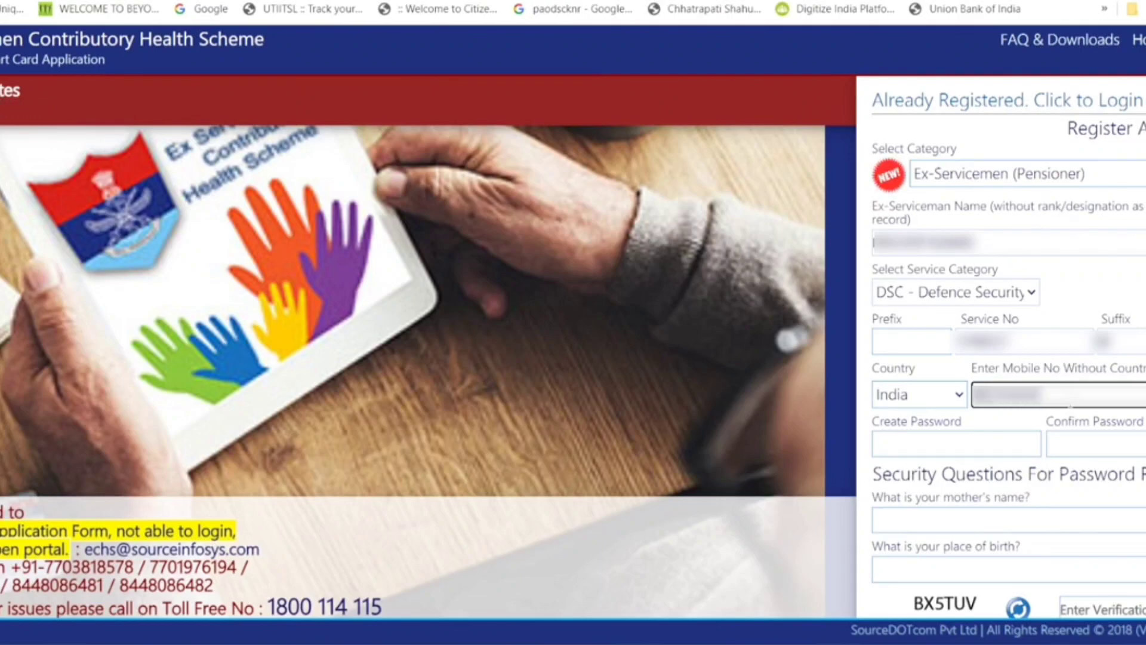
drag(1043, 397, 943, 413)
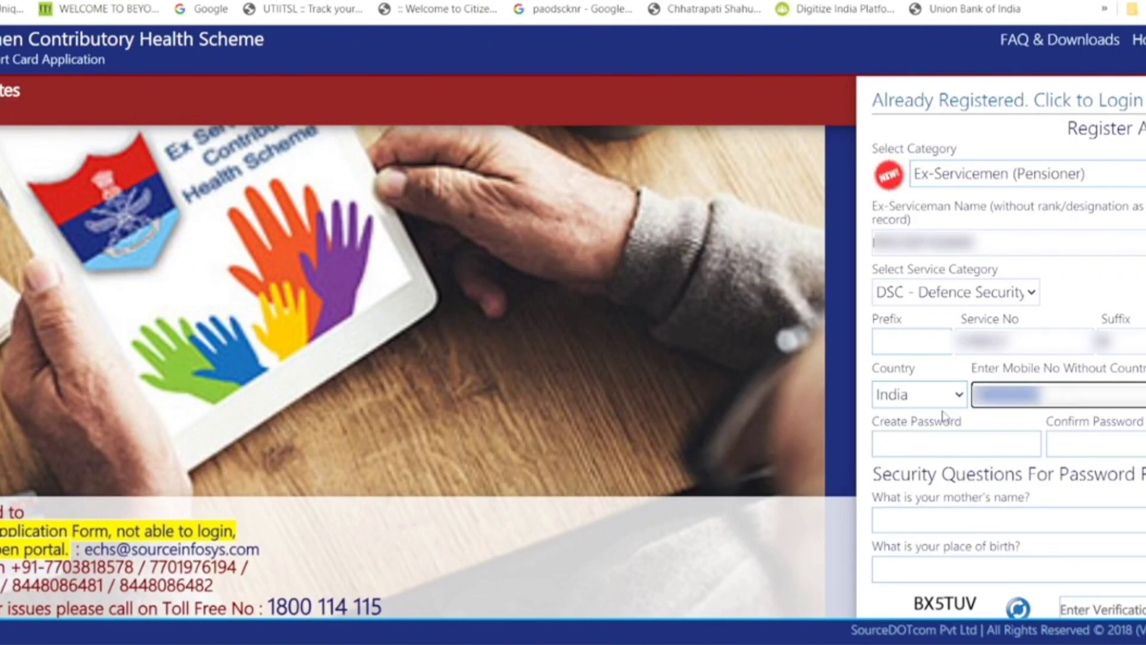
Step: Create the account password and repeat it in the password confirmation
click(974, 444)
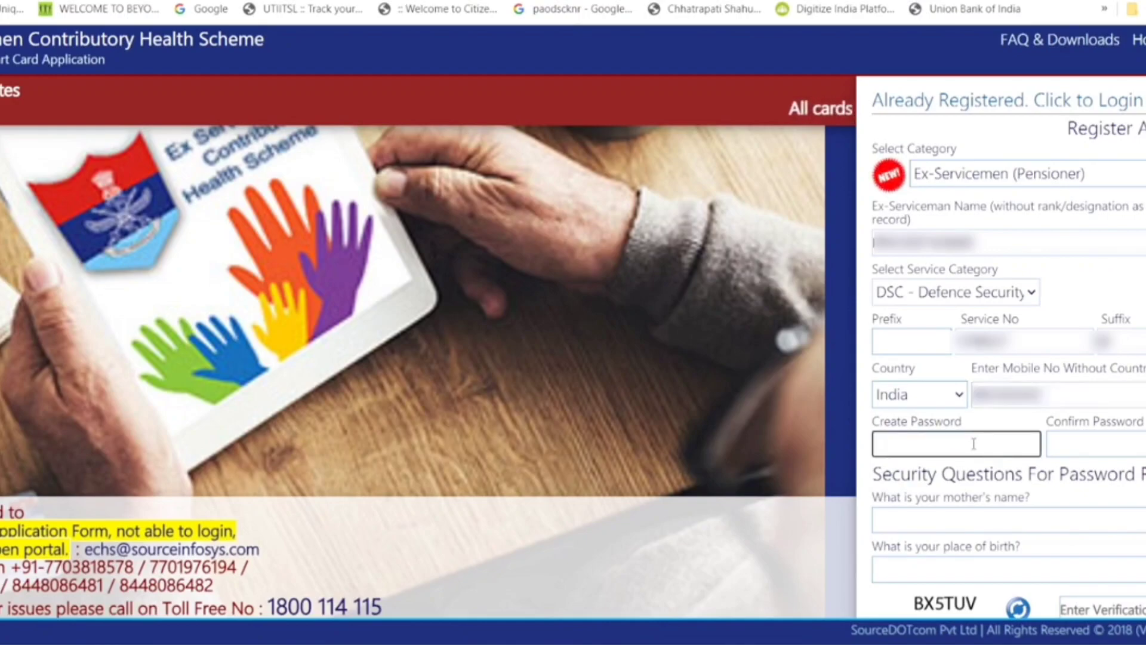
text(••••••)
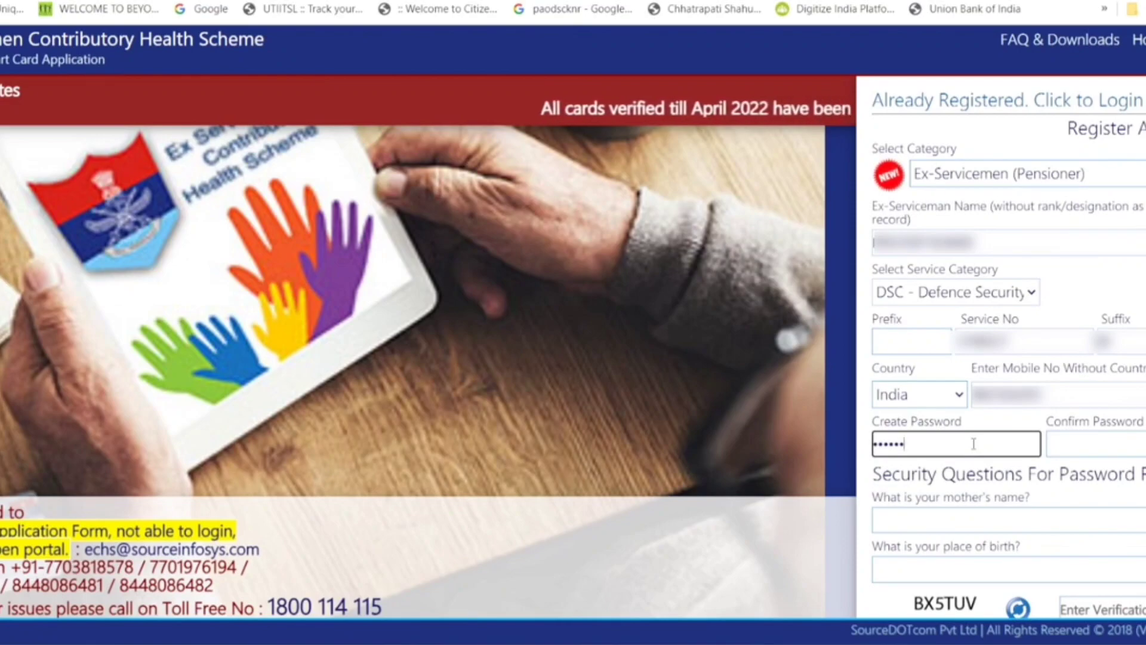
text(••••)
key(Tab)
text(••••••)
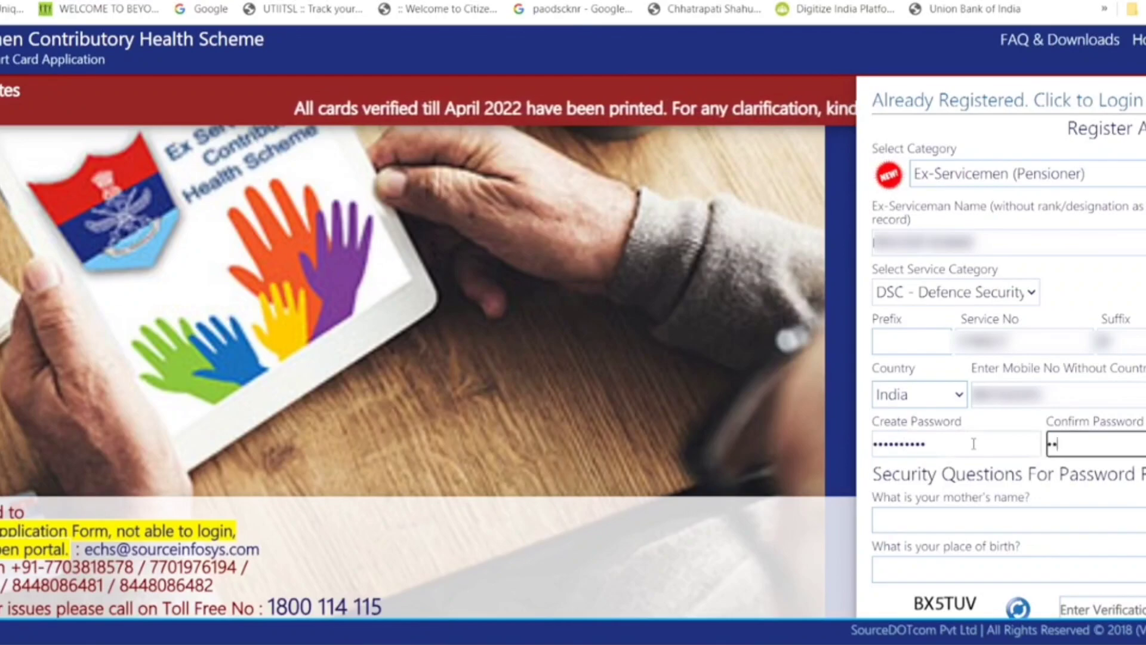
text(••••)
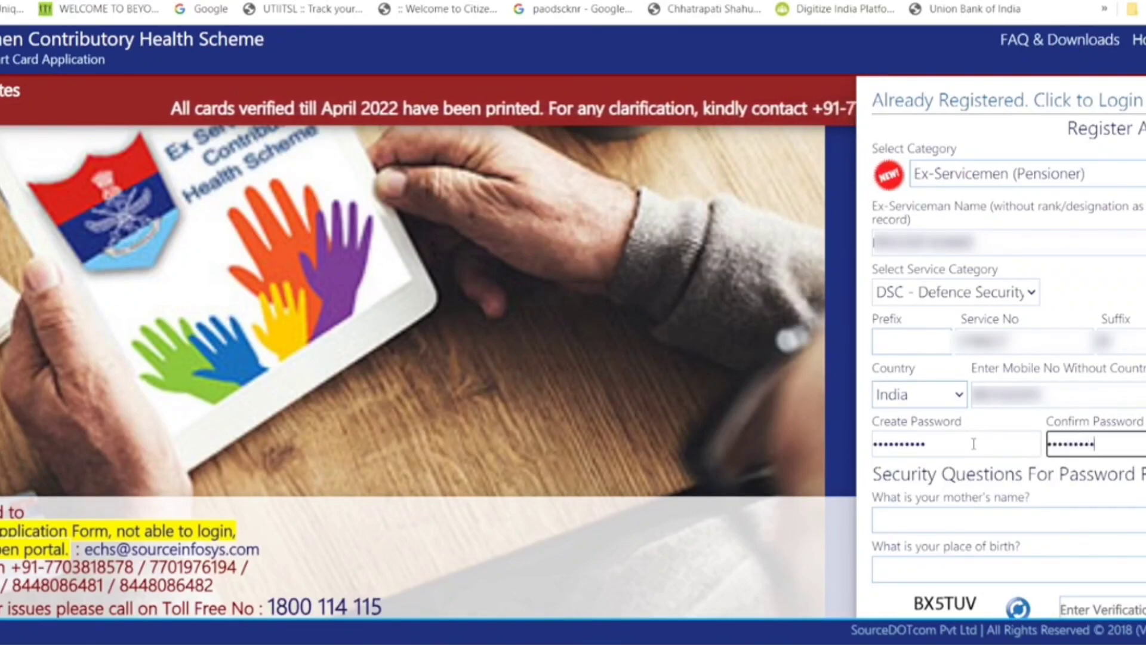
Step: Answer the two password recovery security questions with the mother's name and the place of birth
click(966, 527)
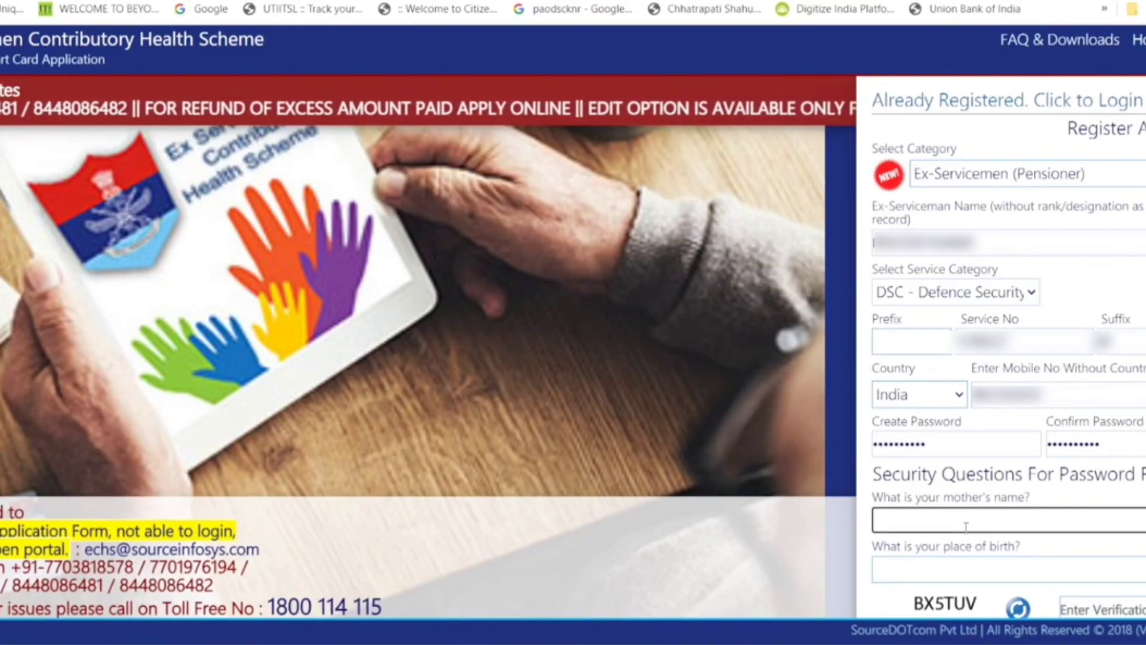
click(965, 527)
text(*****)
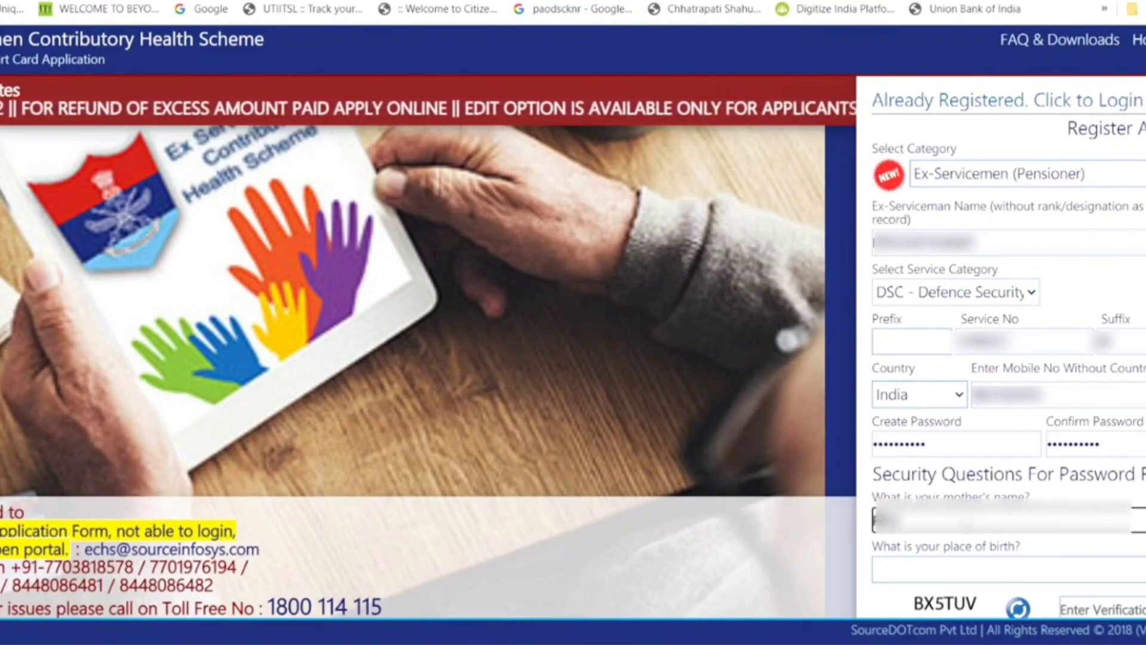
text(***)
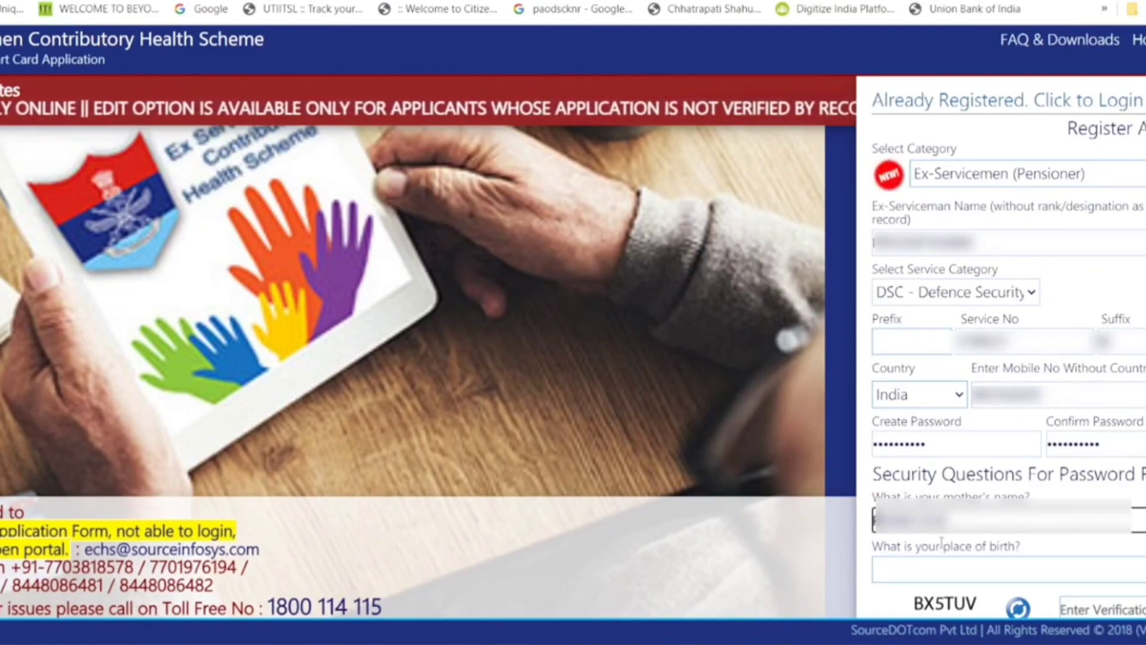
click(933, 569)
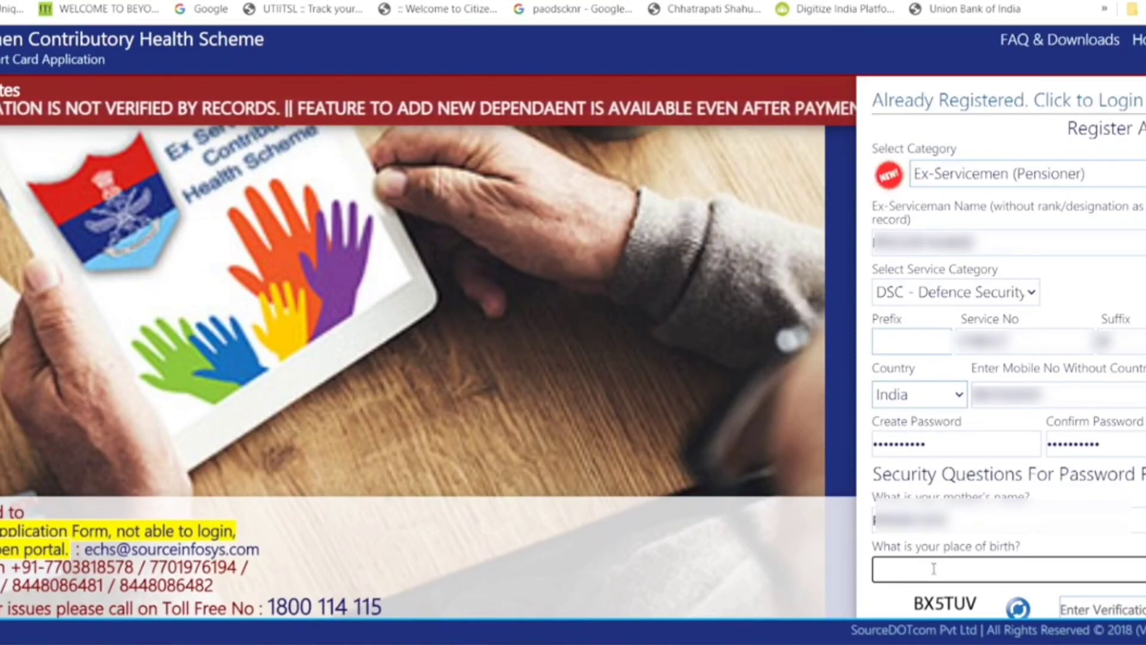
text(N)
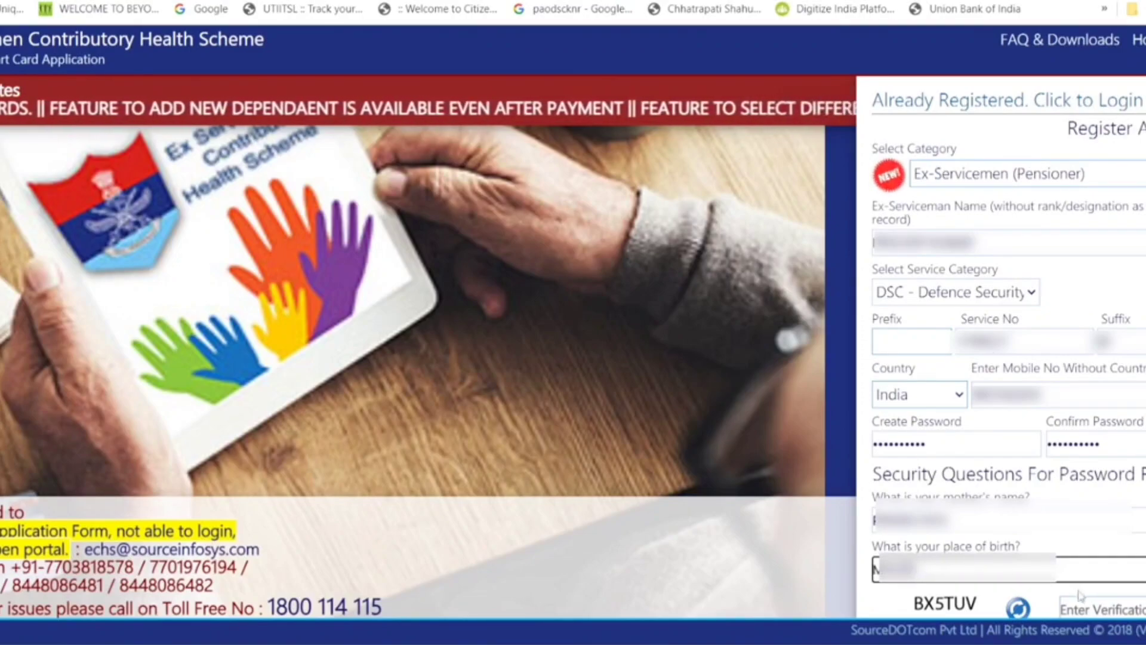
Step: Enter the displayed verification code at the end of the registration form
click(1100, 604)
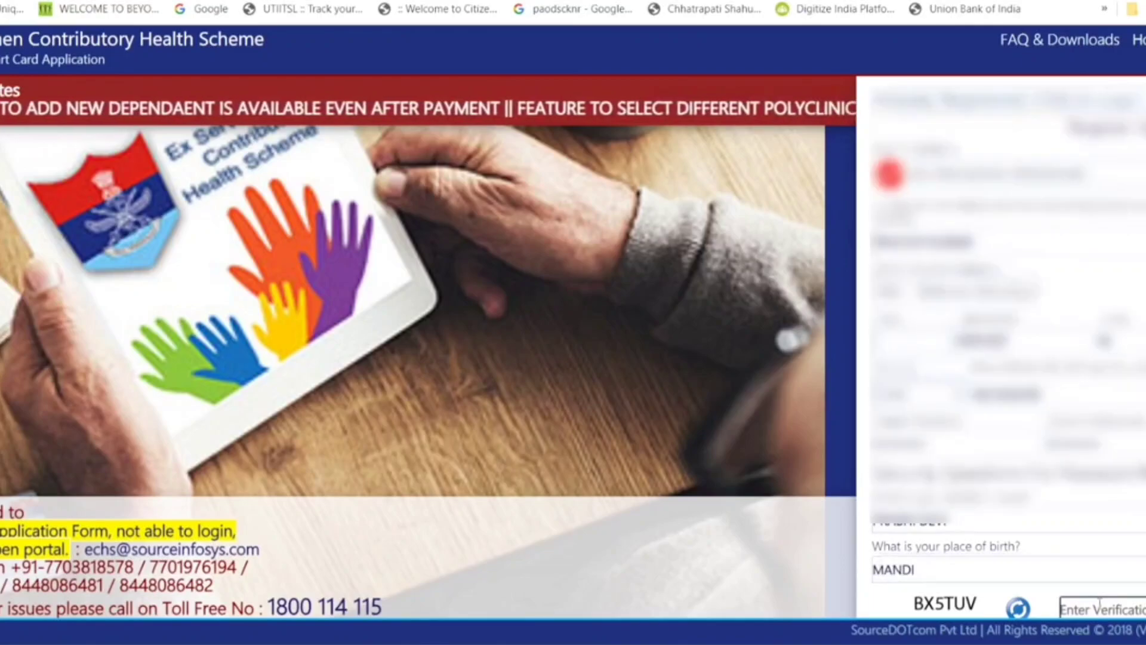
scroll(1100, 604, down, 1)
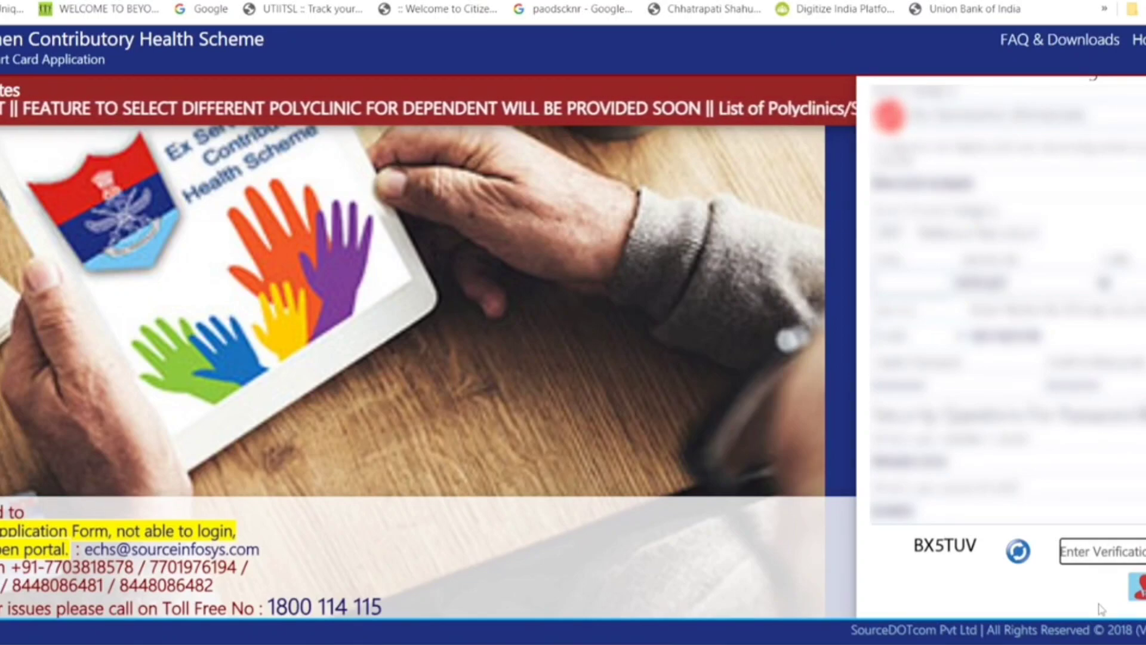
click(1110, 546)
text(BX)
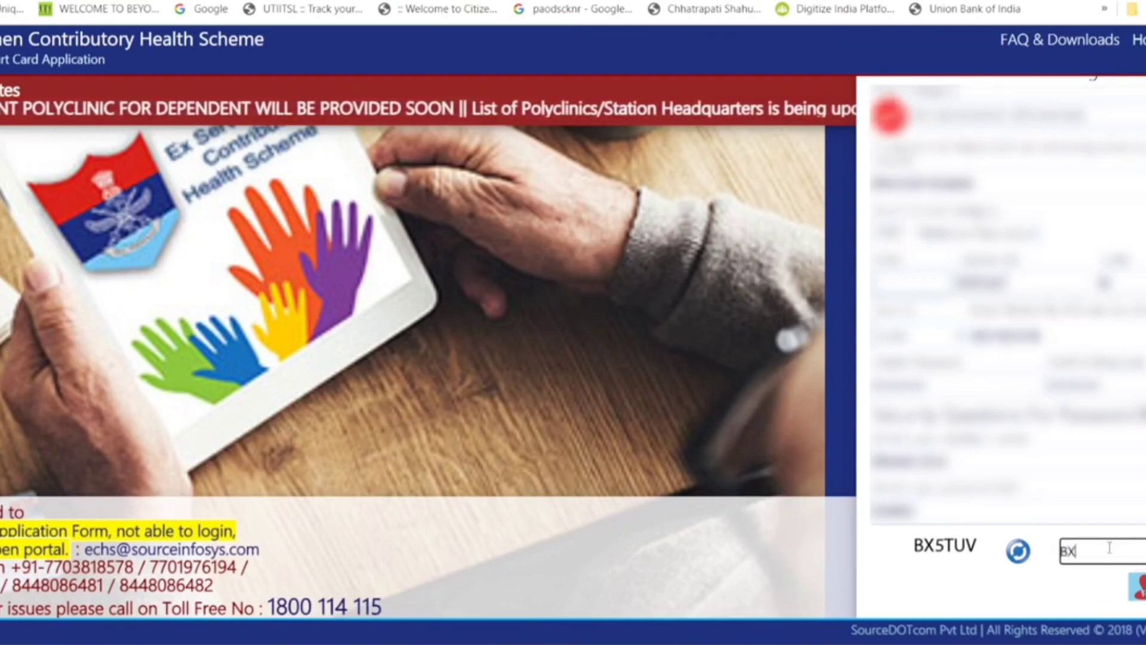
text(5TUV)
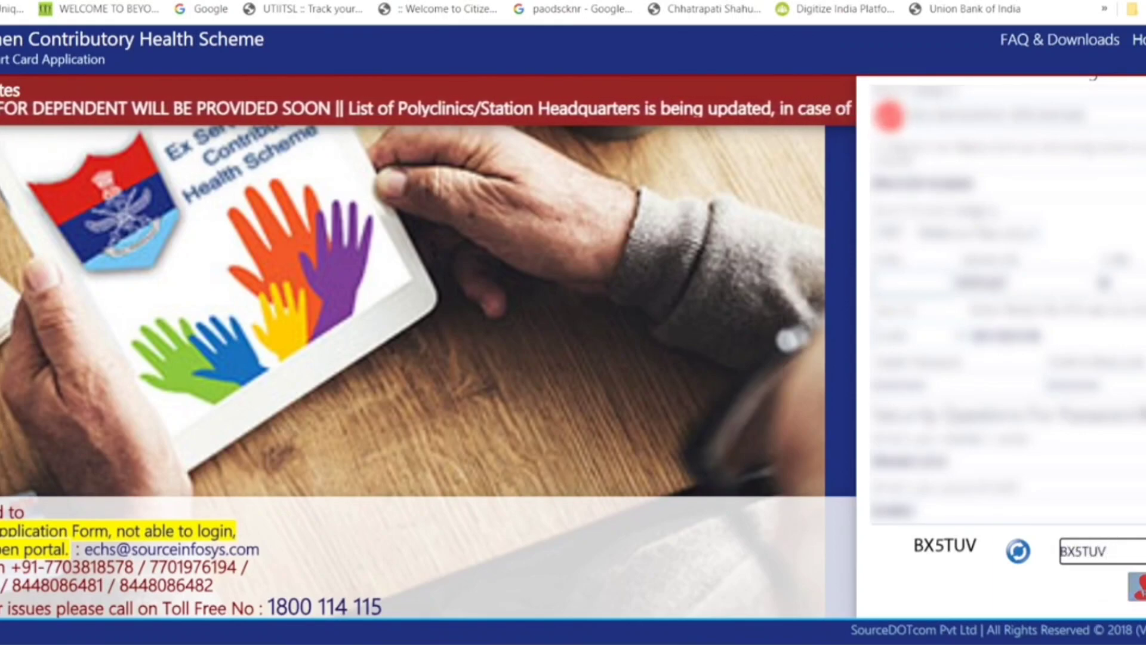
Step: Submit the registration, confirm that the details have been checked, and proceed to the login page
click(1138, 586)
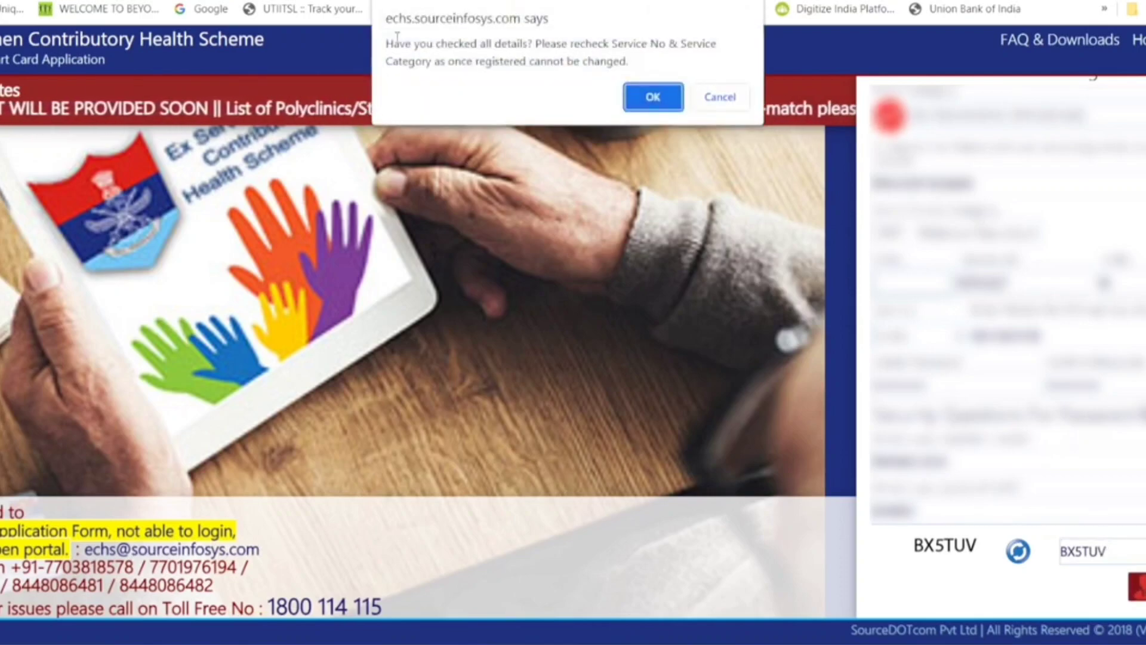
click(653, 97)
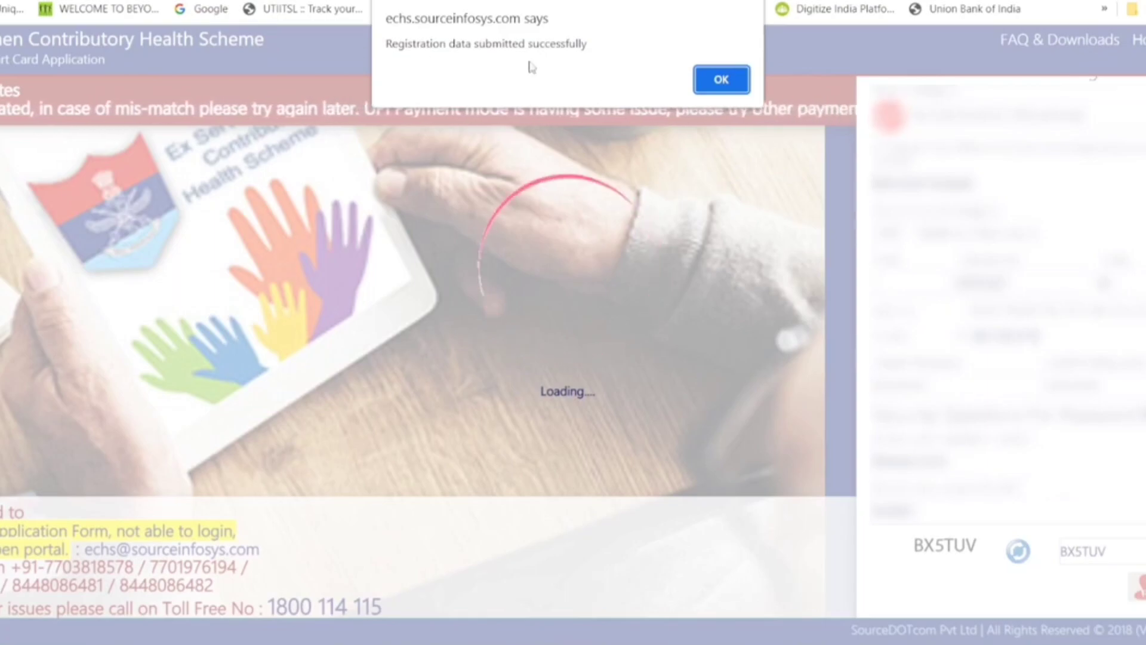
click(725, 88)
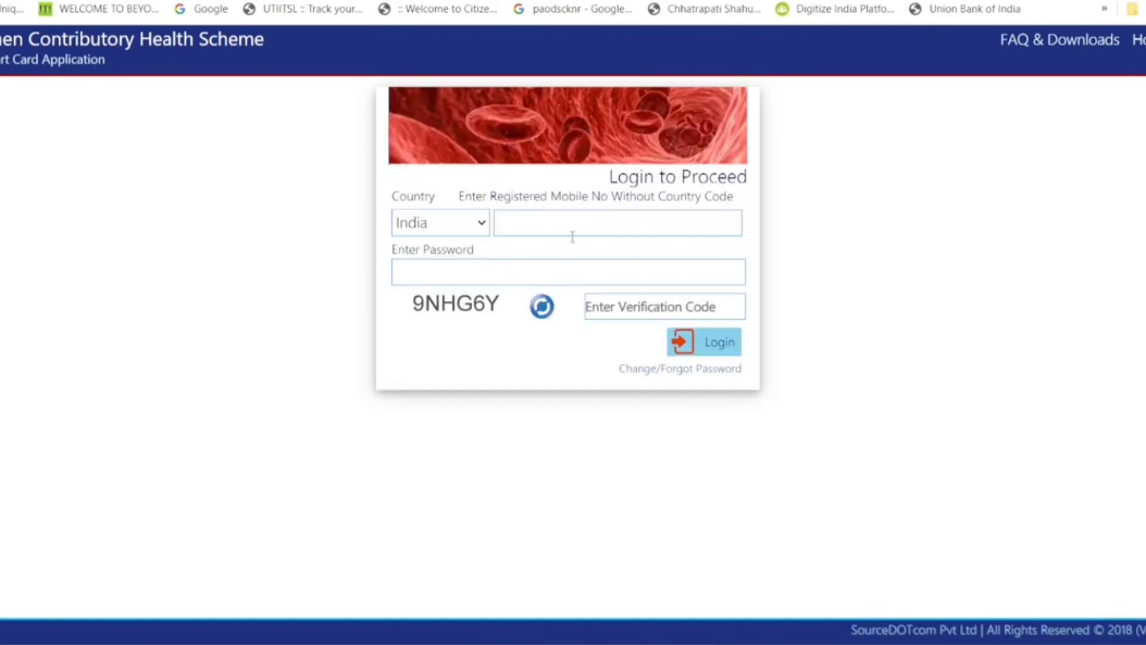
Step: Enter the registered mobile number and the account password in the login form
click(582, 233)
text(9)
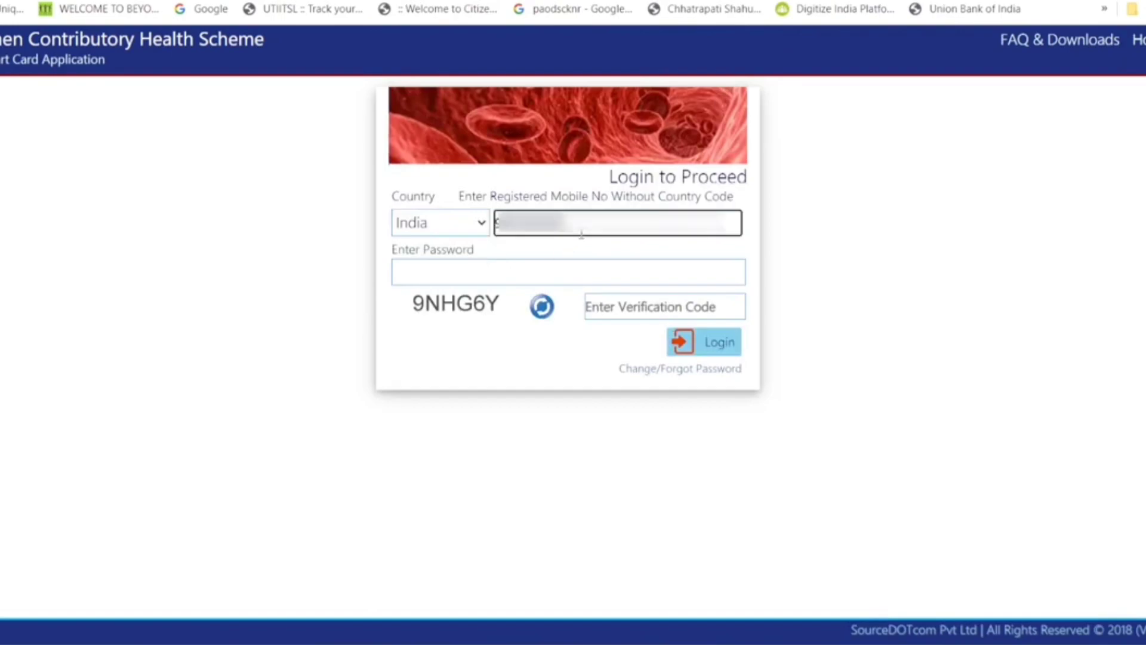
click(508, 274)
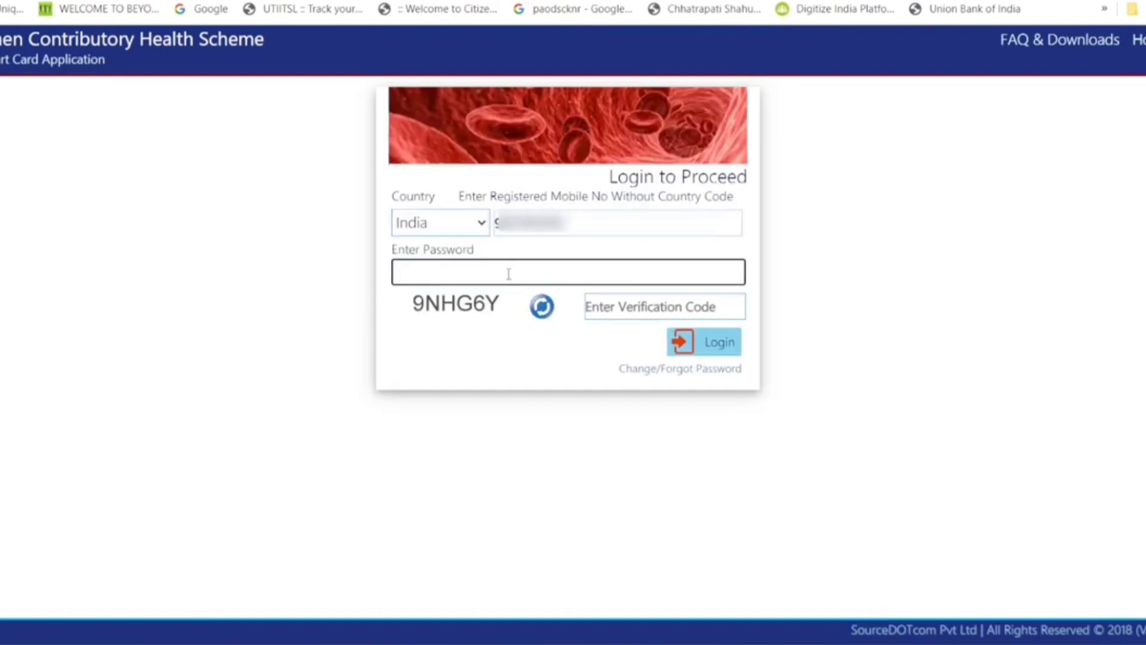
text(**********)
Step: Enter the displayed verification code in capital letters and log in
click(622, 307)
text(9nhg)
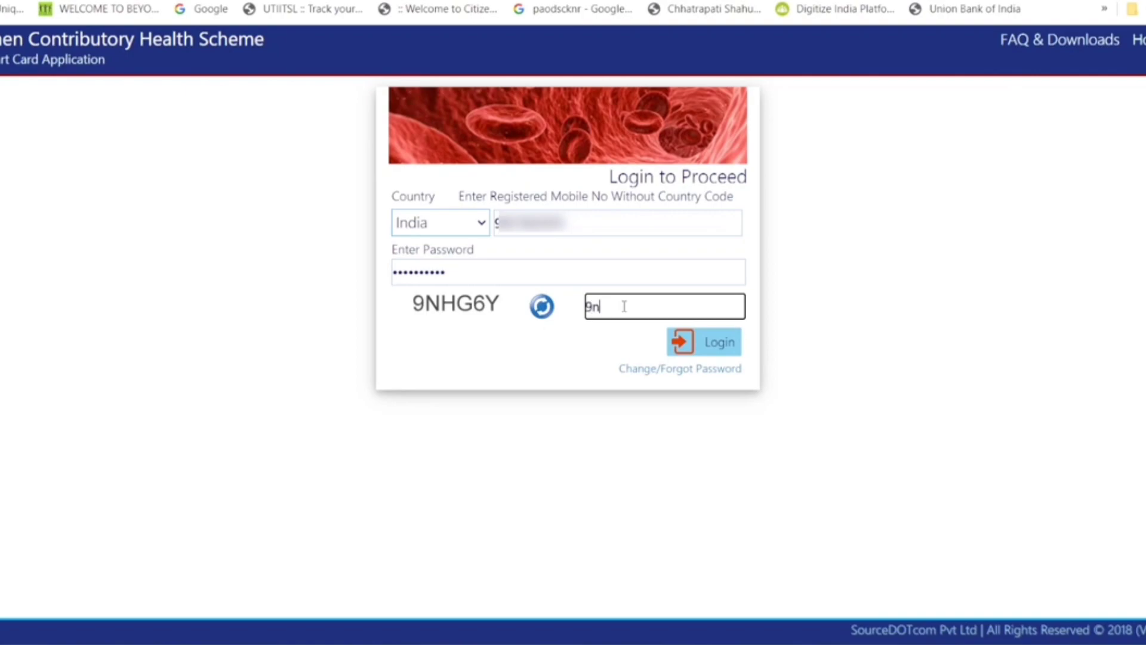
text(6y)
key(BackSpace)
key(BackSpace)
key(BackSpace)
key(BackSpace)
key(BackSpace)
text(NHG6Y)
click(696, 351)
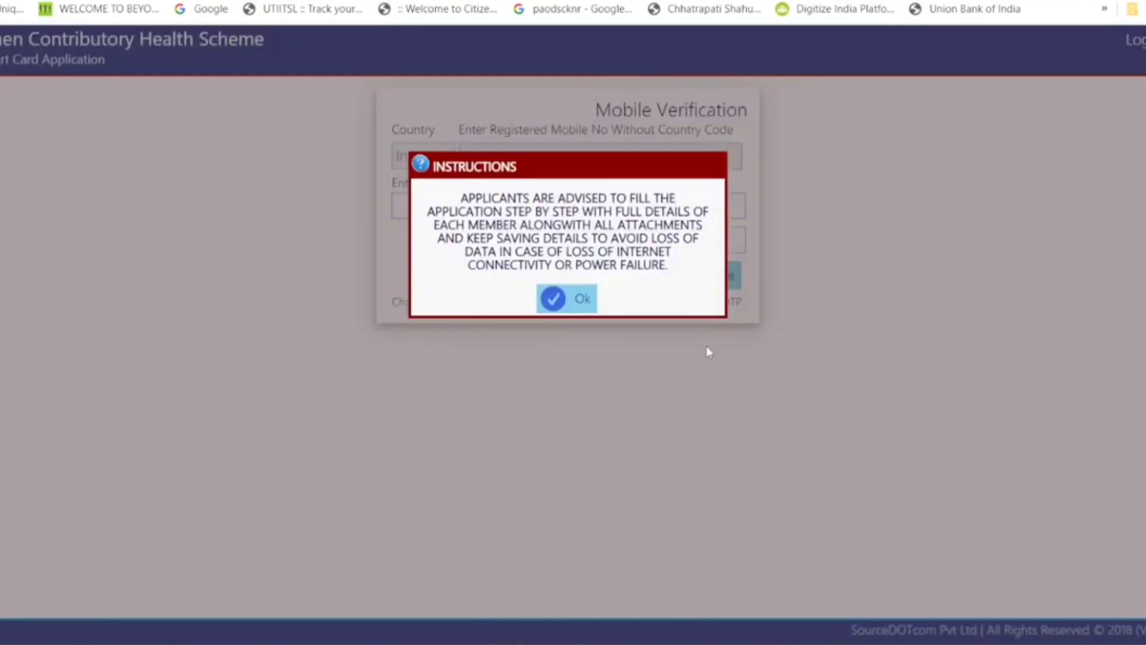
Step: Acknowledge the application instructions and enter the OTP received on the mobile phone
click(577, 301)
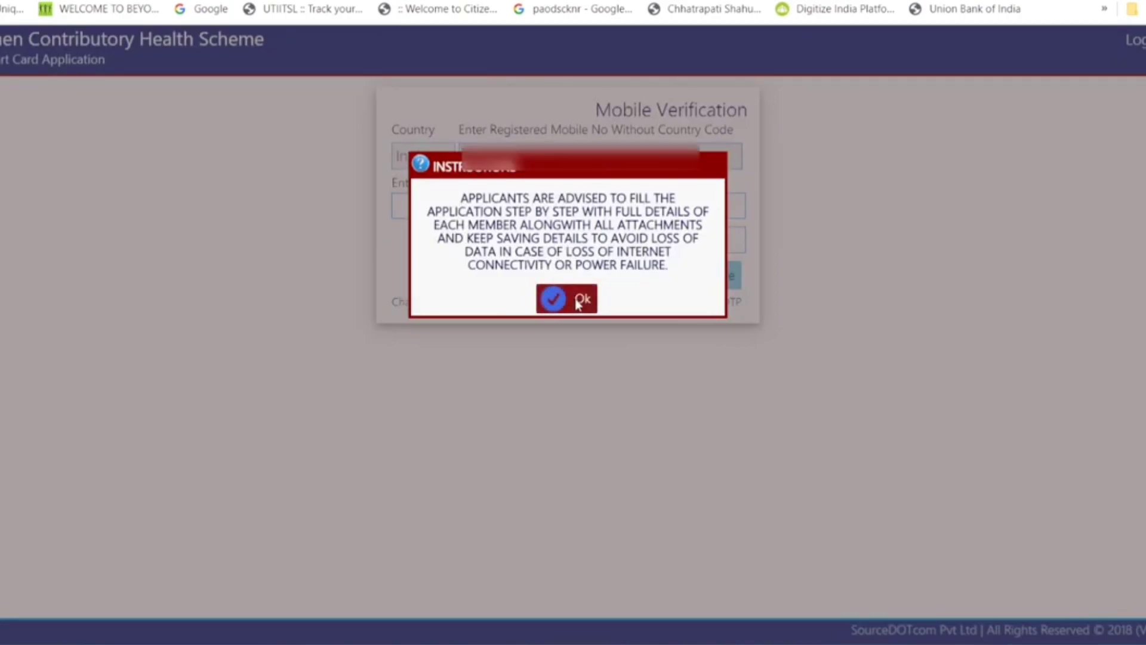
click(509, 207)
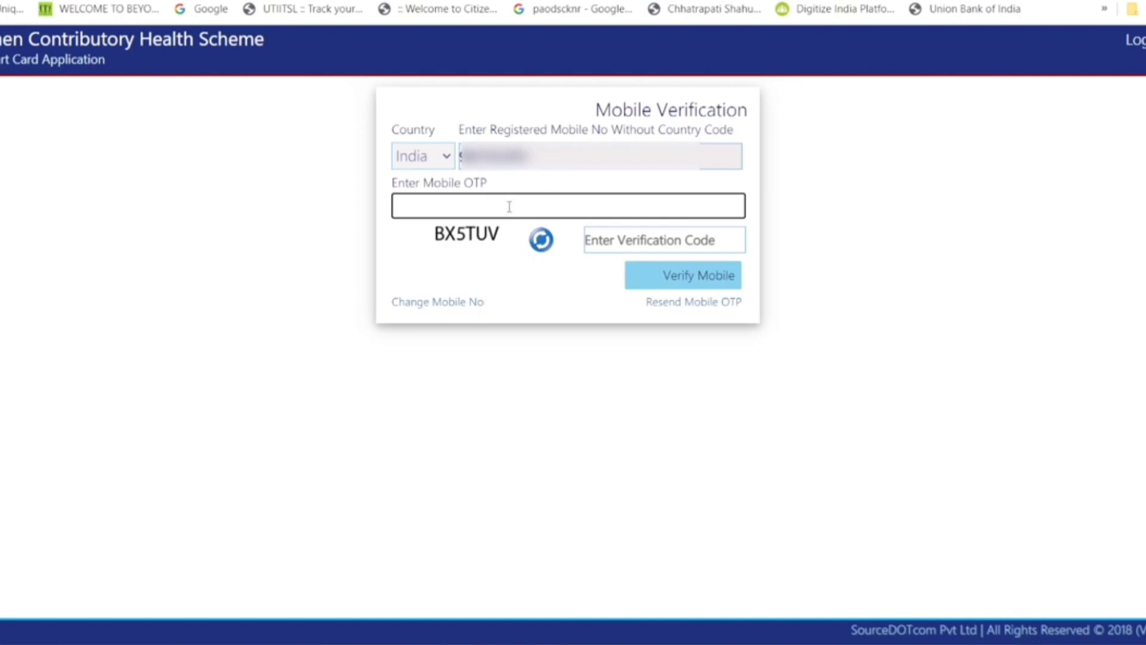
Step: Enter the displayed verification code and submit the mobile number verification
click(651, 245)
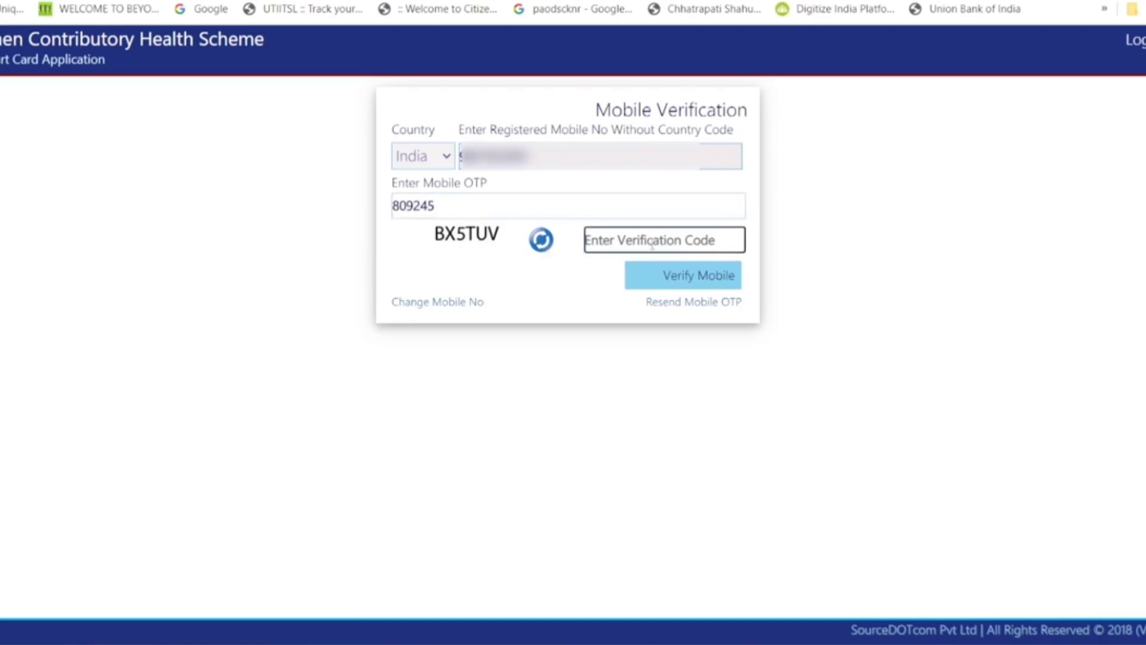
text(BX5TUV)
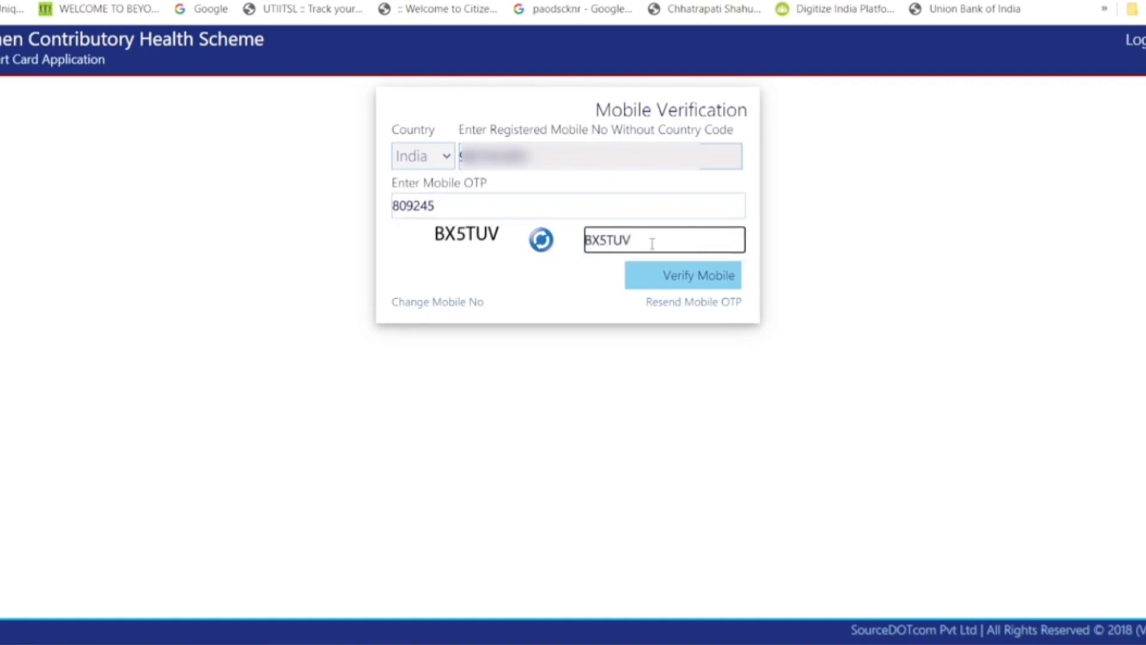
click(710, 285)
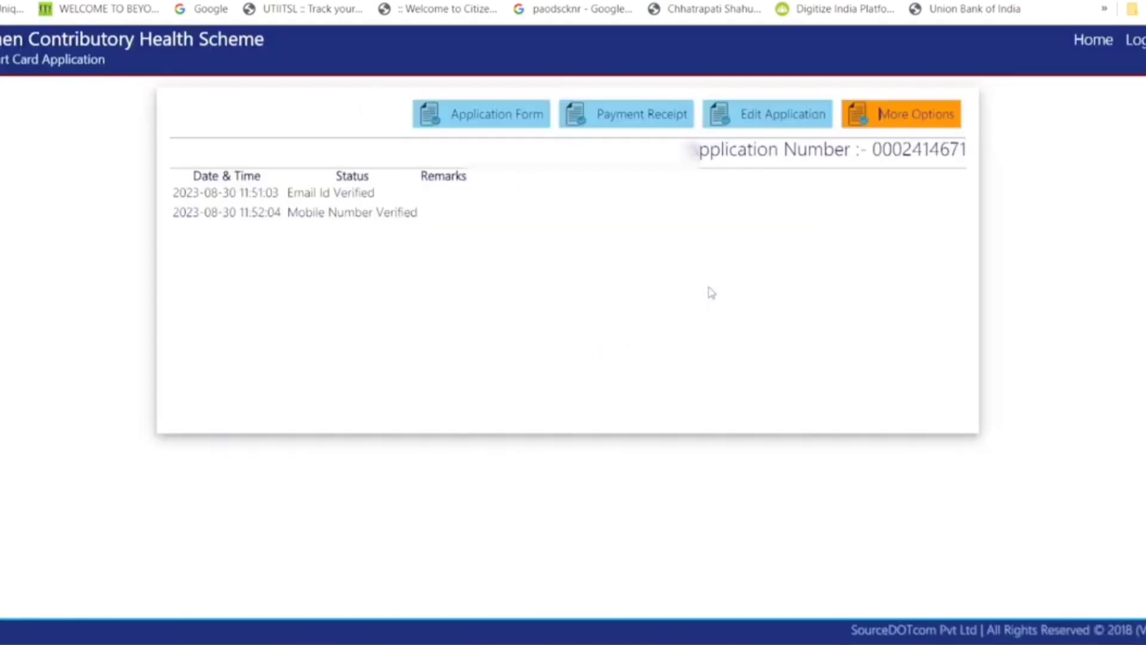
Step: Open the application for editing and choose the category "Online Application Form For Old 32Kb Card Holder"
click(814, 113)
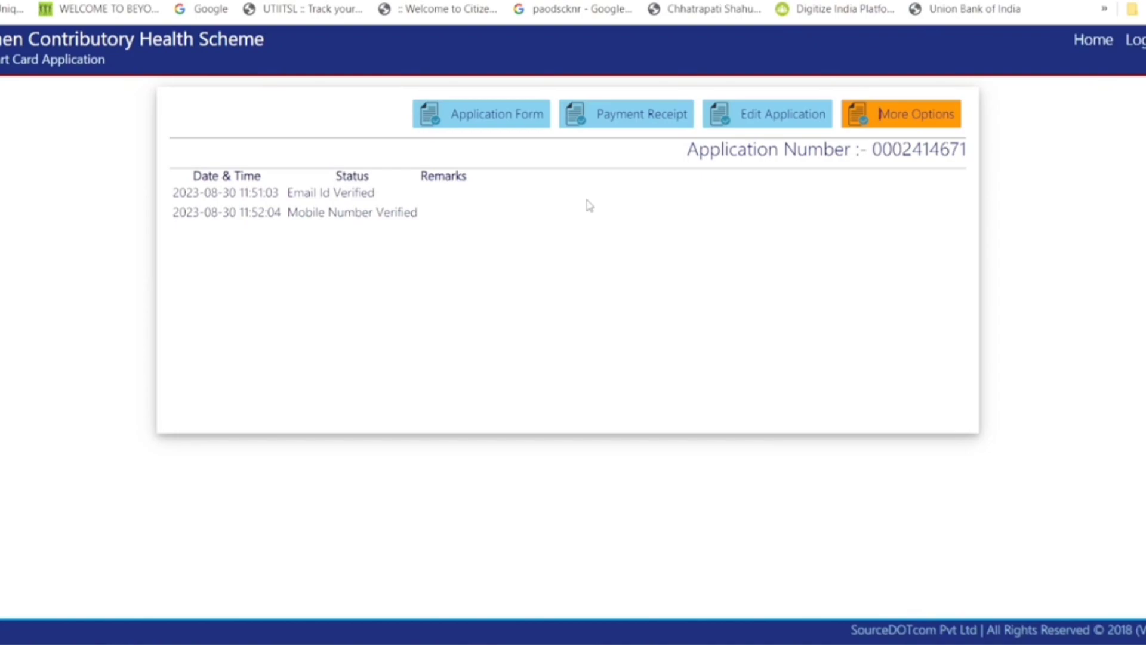
click(798, 115)
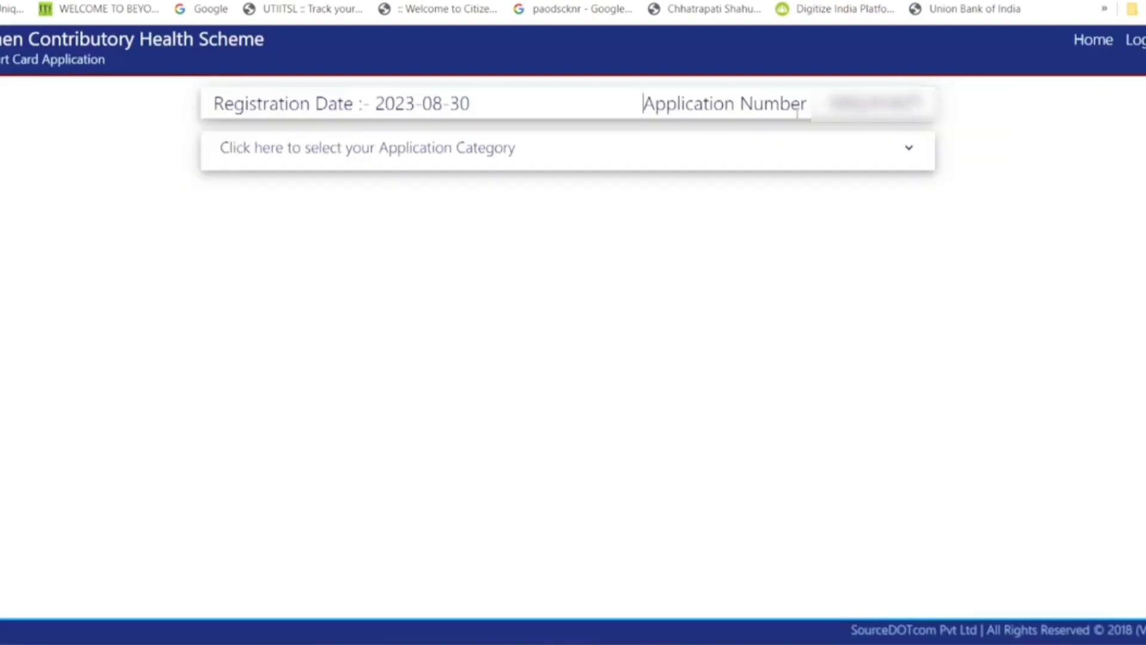
click(644, 158)
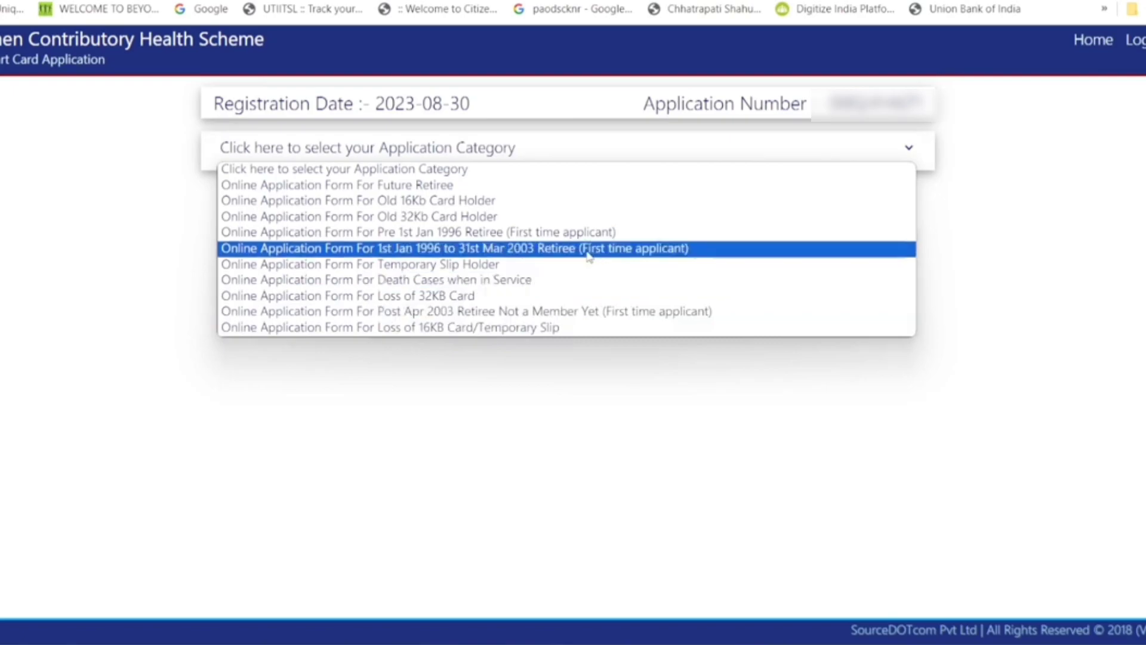
click(436, 217)
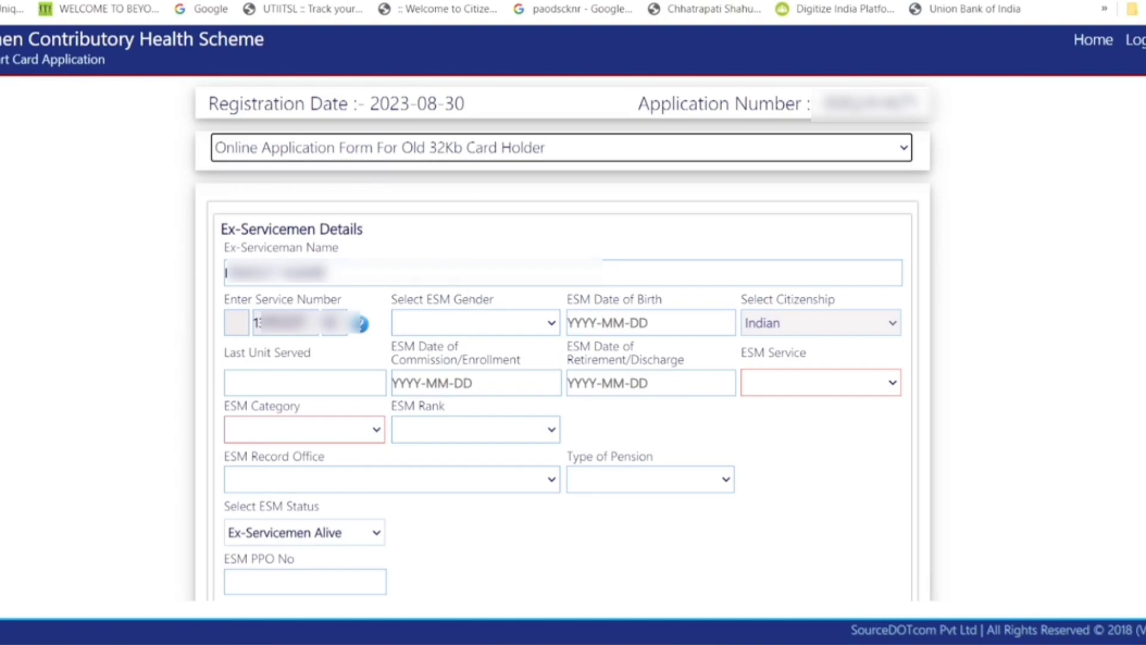
Step: Set the ex-serviceman's gender to Male and fill in the date of birth
click(476, 335)
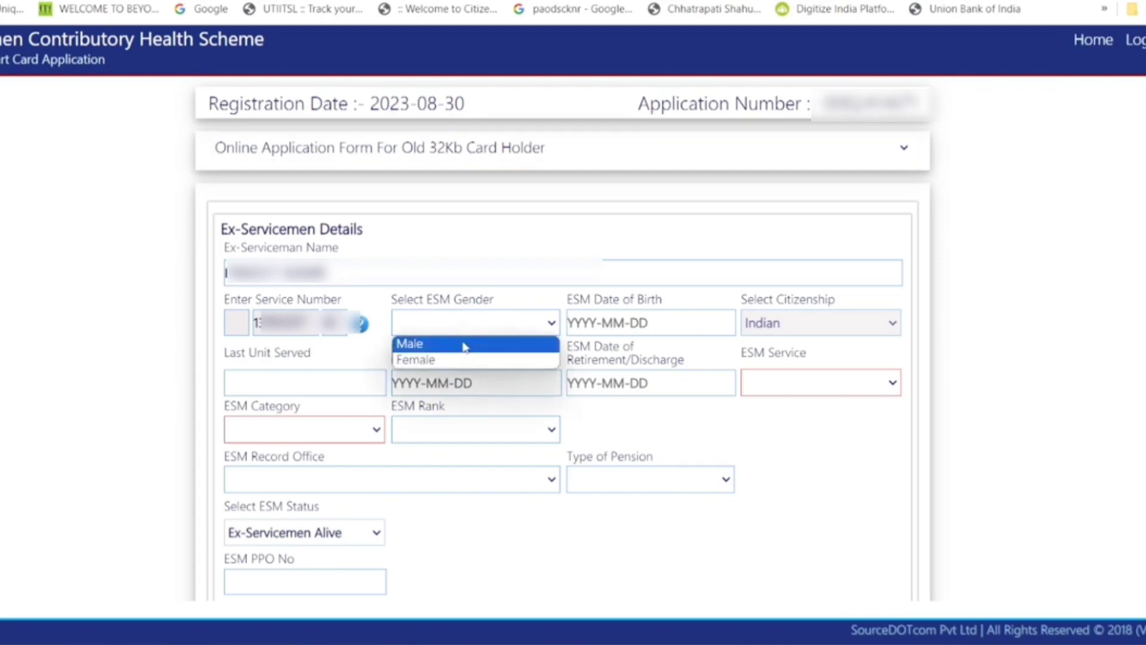
click(464, 344)
click(683, 321)
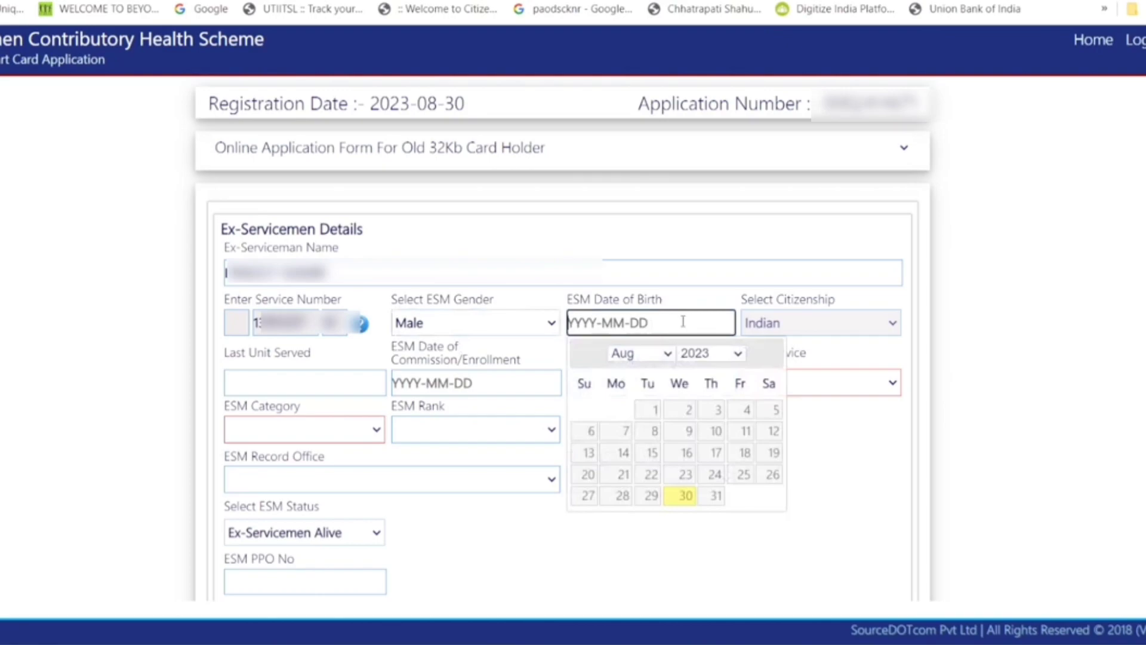
click(719, 356)
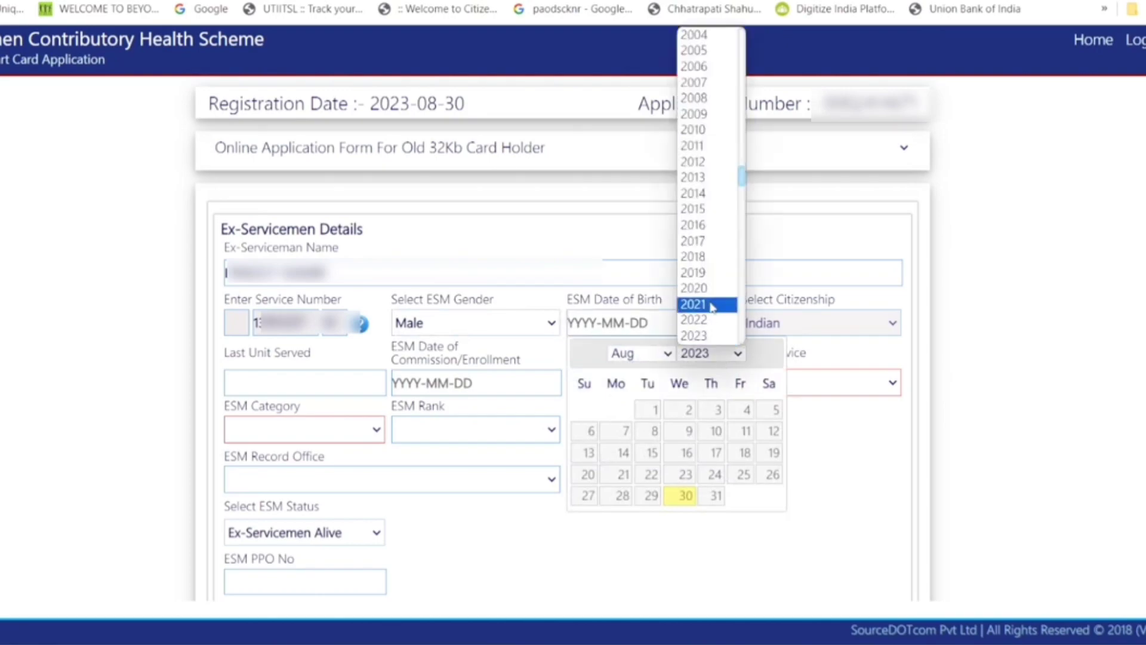
scroll(710, 304, up, 5)
scroll(709, 304, up, 6)
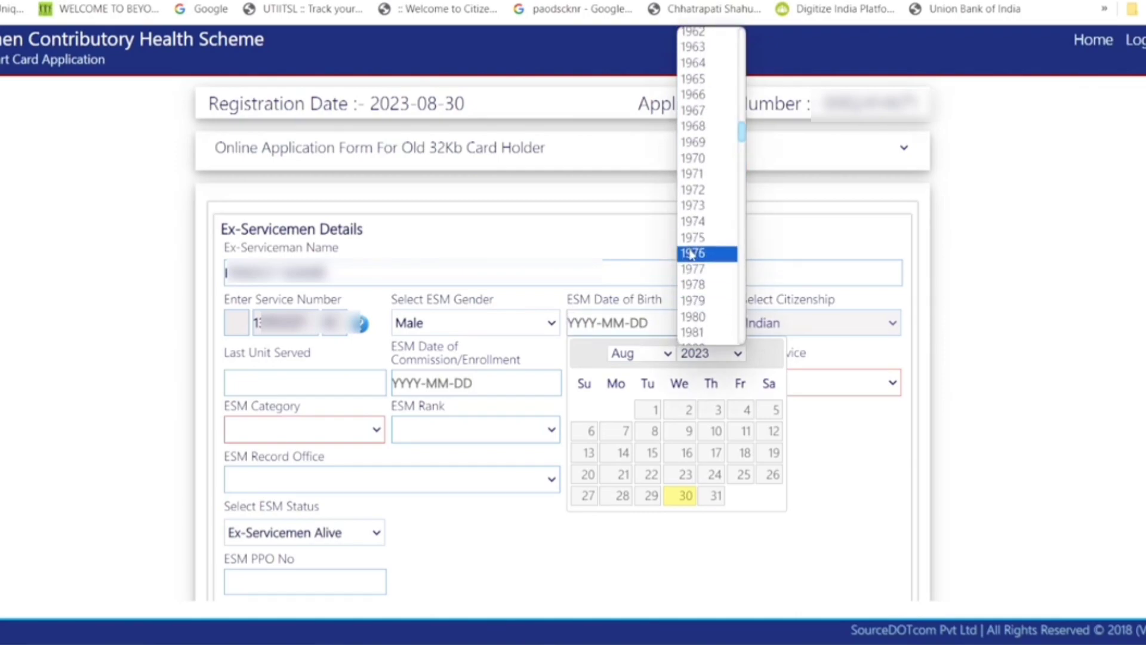
click(691, 252)
click(643, 354)
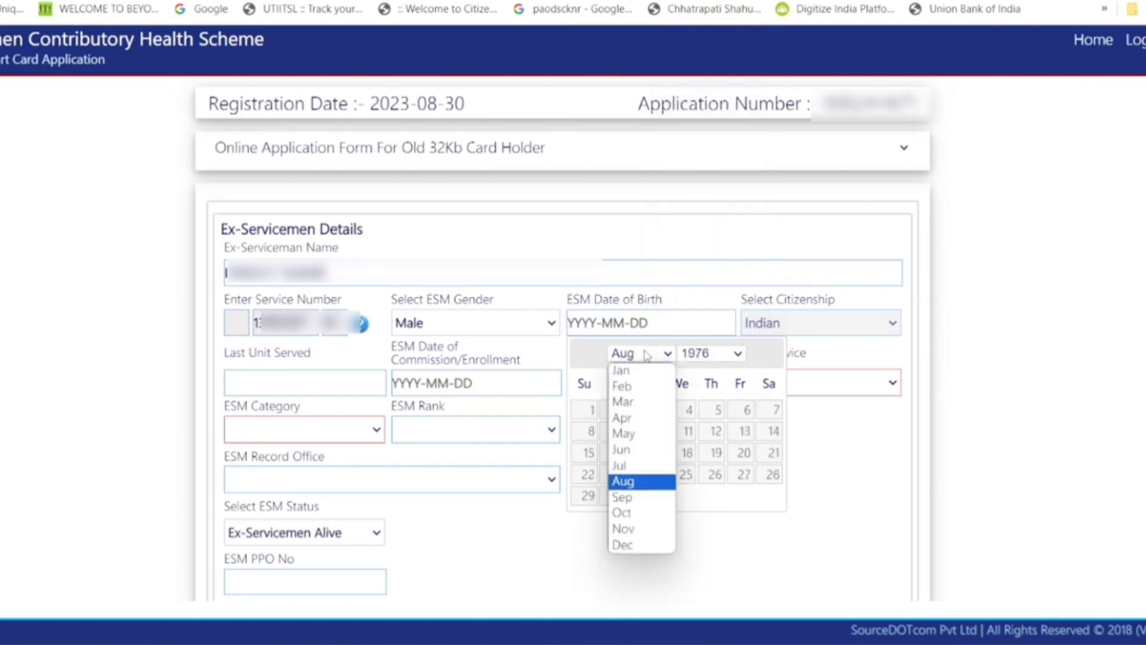
click(630, 467)
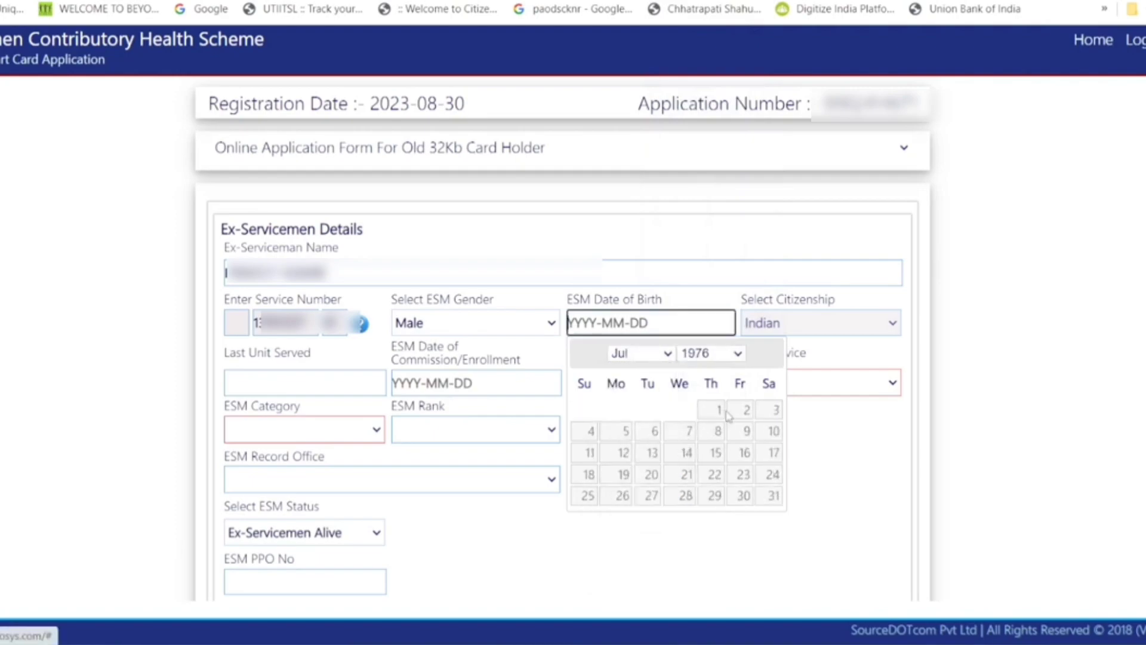
click(627, 433)
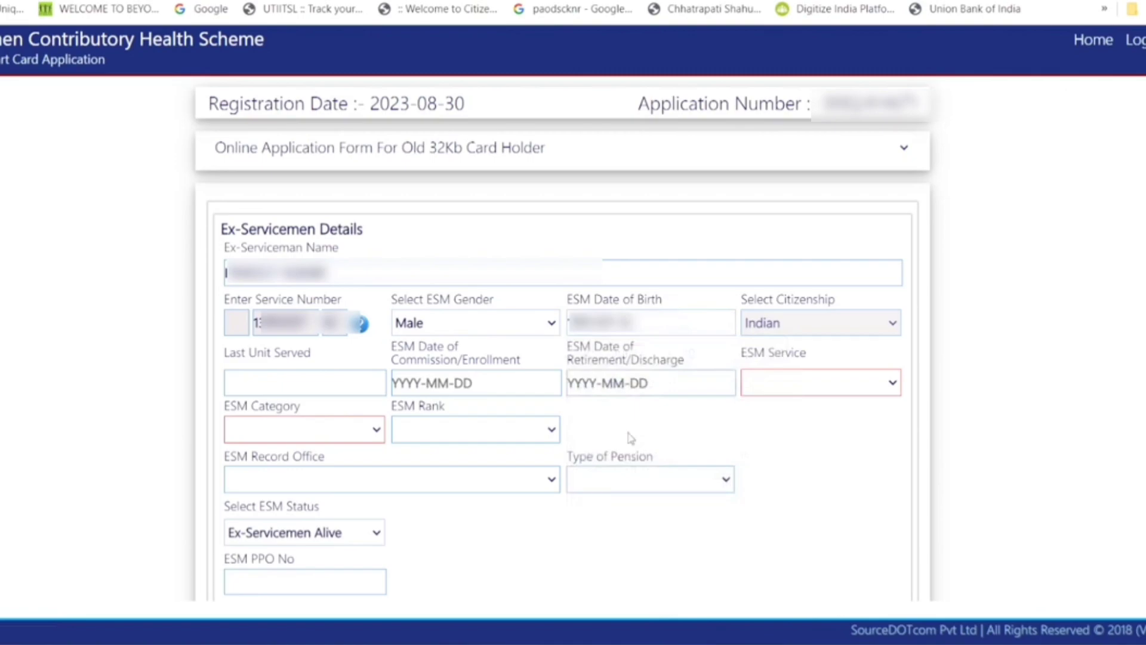
click(324, 388)
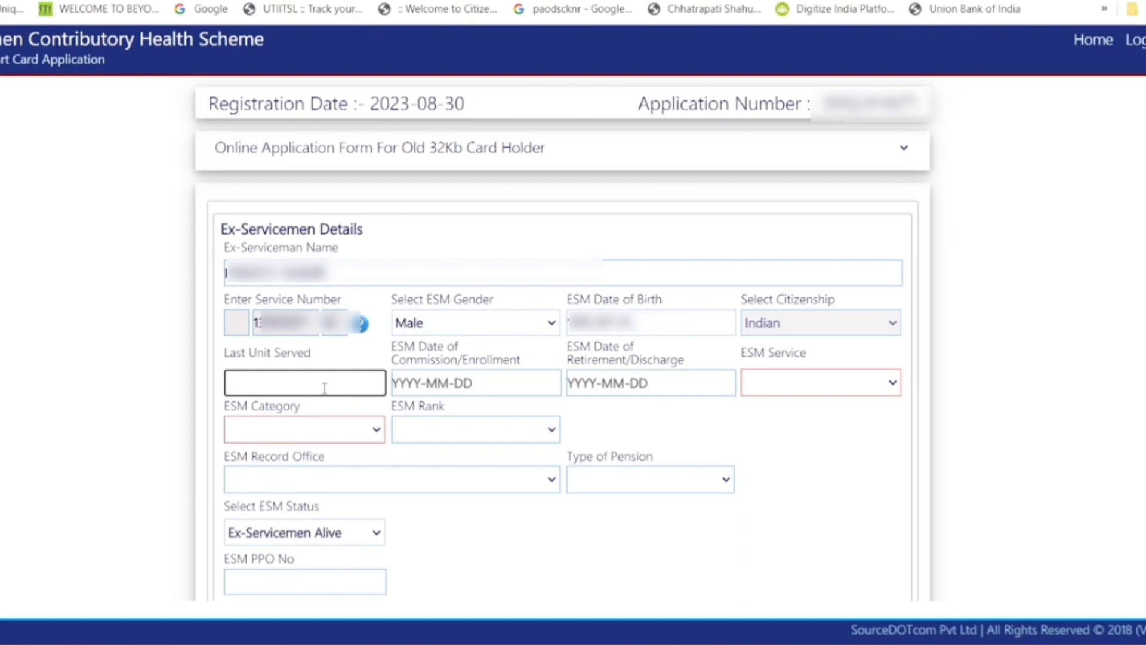
text(203 FD)
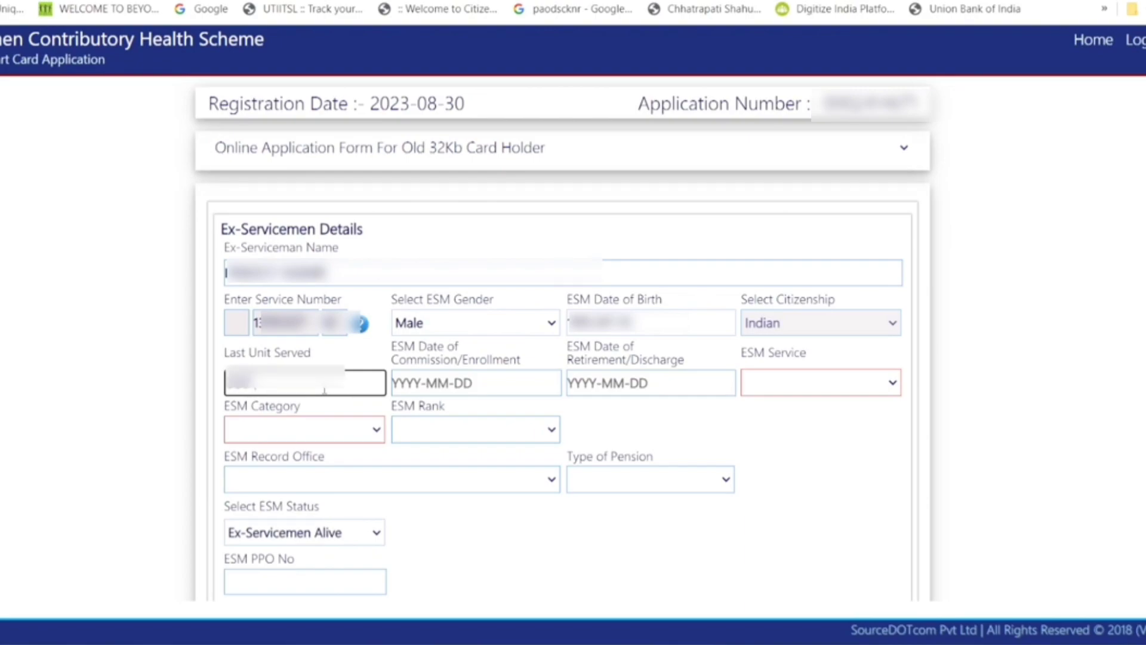
text(R)
key(BackSpace)
key(BackSpace)
key(BackSpace)
key(BackSpace)
key(BackSpace)
key(BackSpace)
key(BackSpace)
text(200 Army)
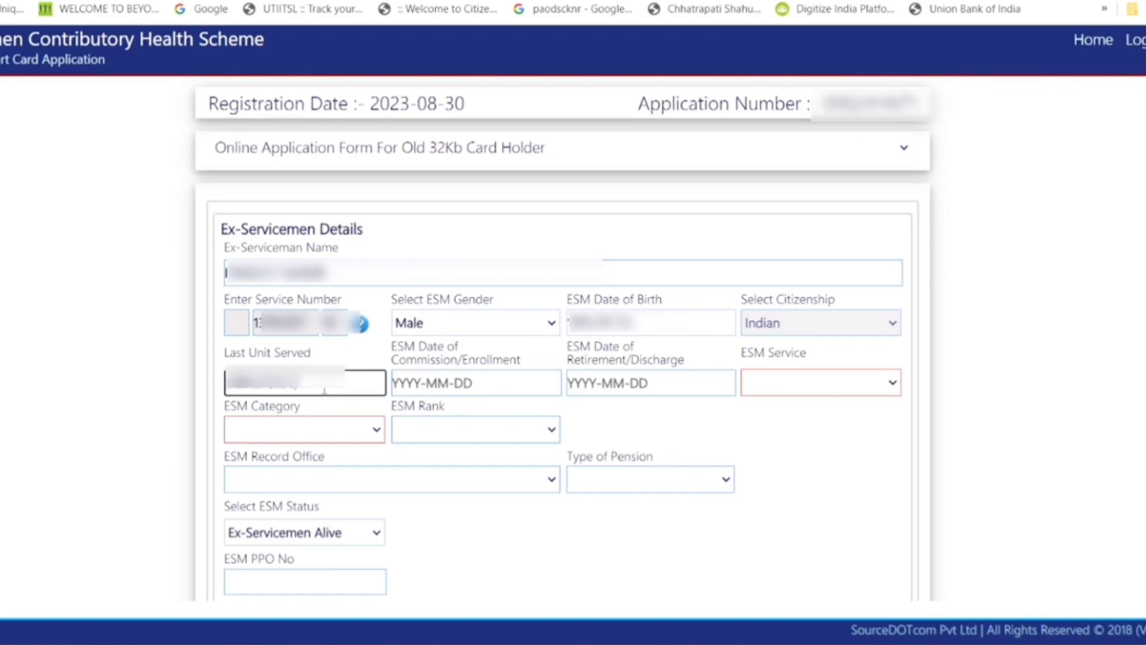
key(BackSpace)
key(BackSpace)
key(BackSpace)
key(BackSpace)
key(BackSpace)
key(BackSpace)
key(BackSpace)
key(BackSpace)
key(BackSpace)
key(BackSpace)
key(BackSpace)
key(BackSpace)
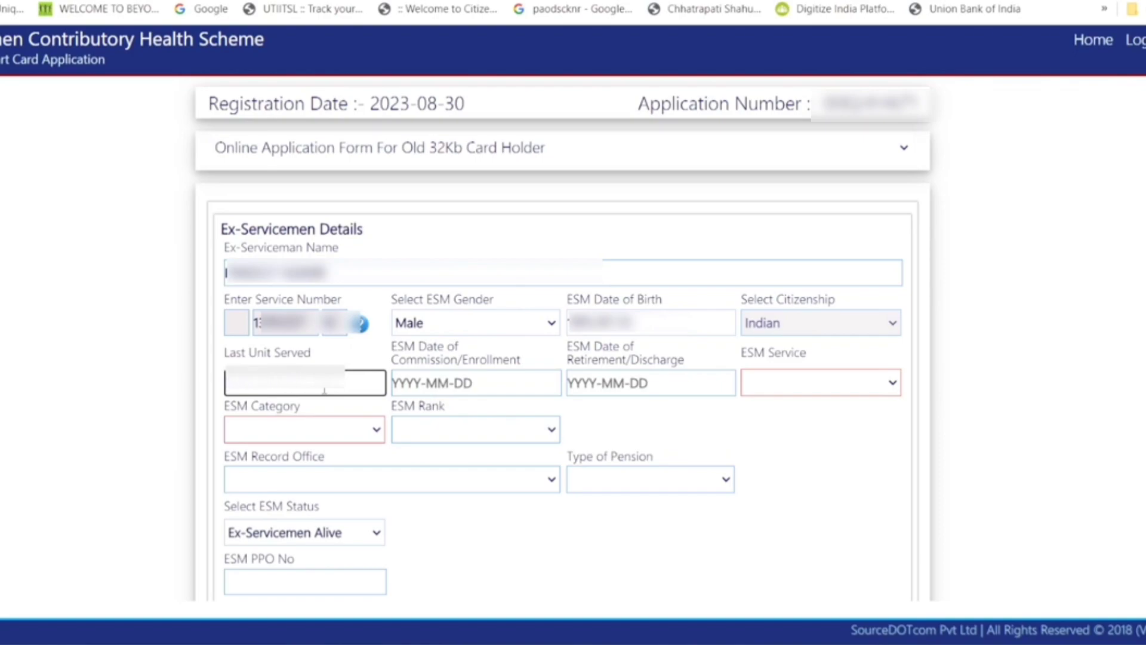
Step: Fill in the regiment as the ex-serviceman's last unit served
text(1 GU ARD)
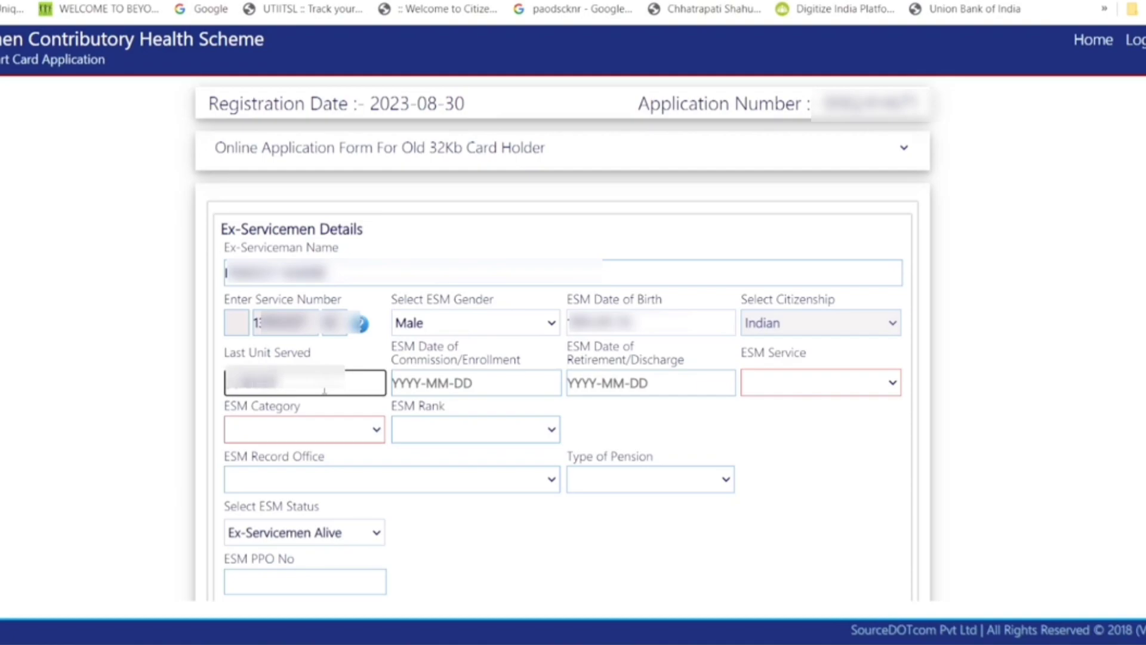
text( REGIMENT)
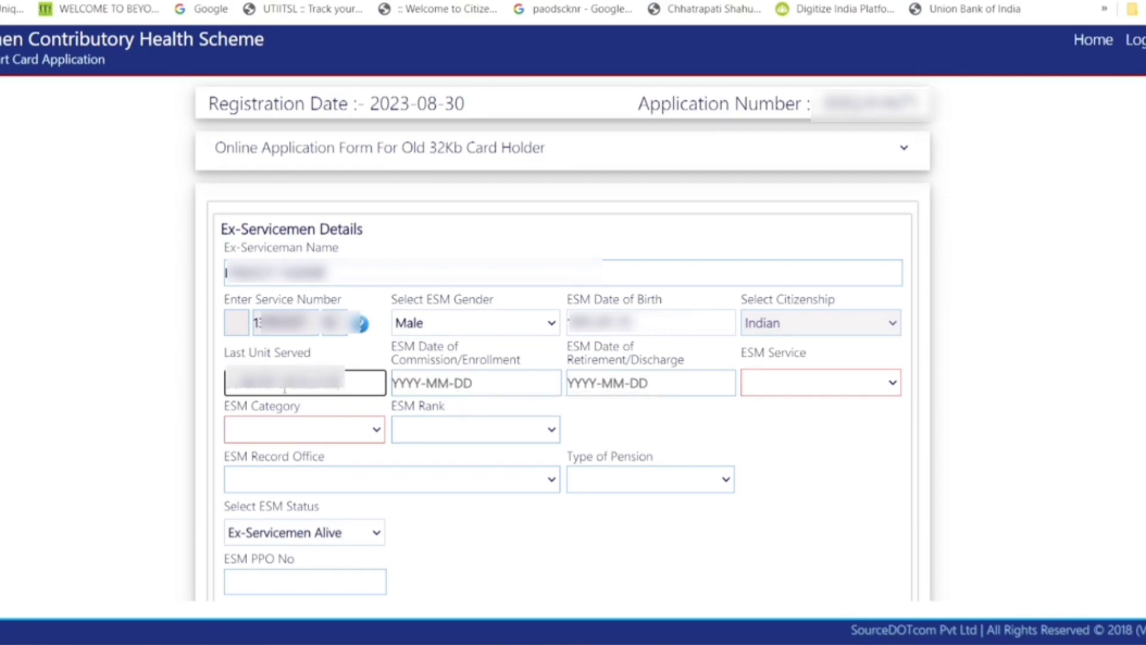
Step: Set the ESM date of commission/enrollment to 26 December 1995
click(465, 380)
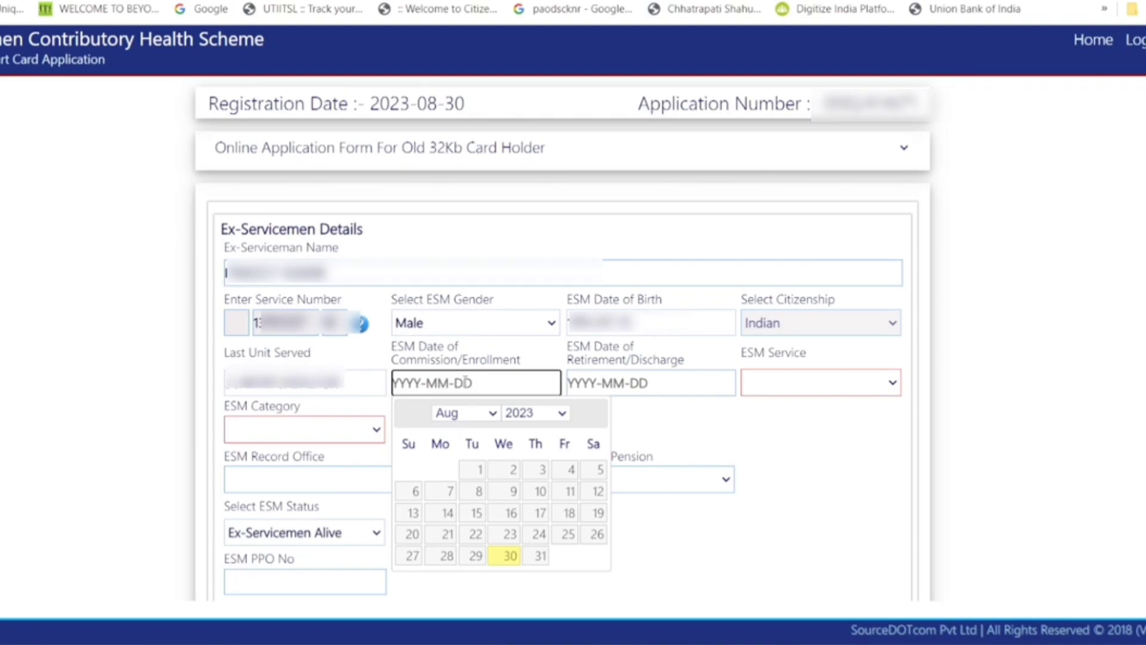
click(548, 420)
scroll(533, 239, up, 8)
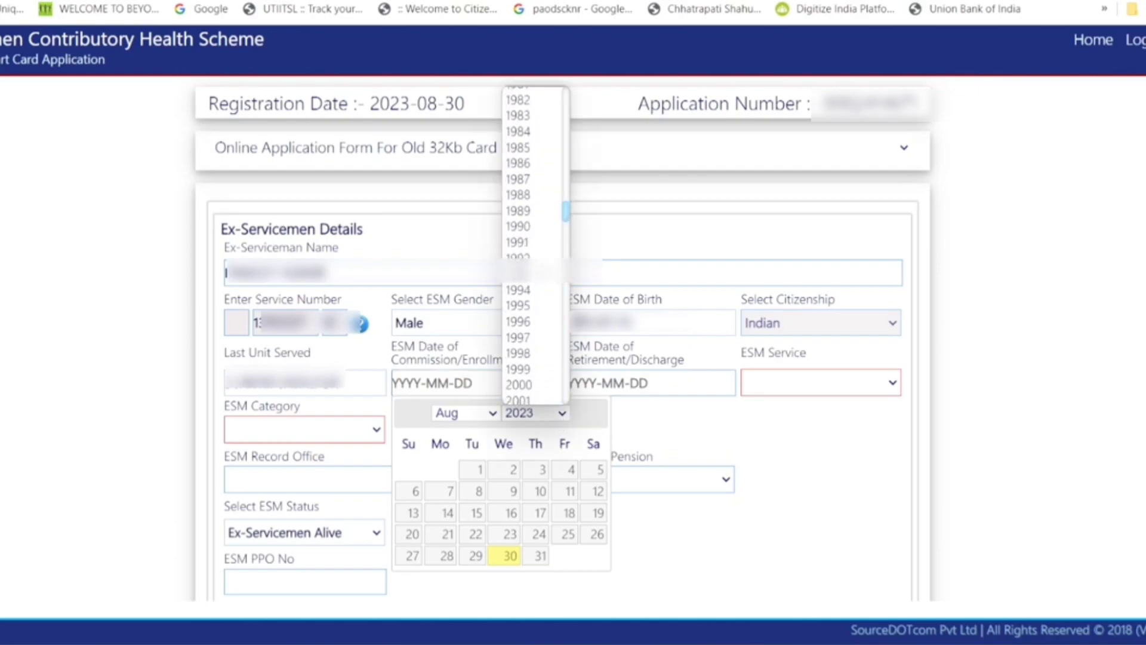
click(518, 305)
click(465, 413)
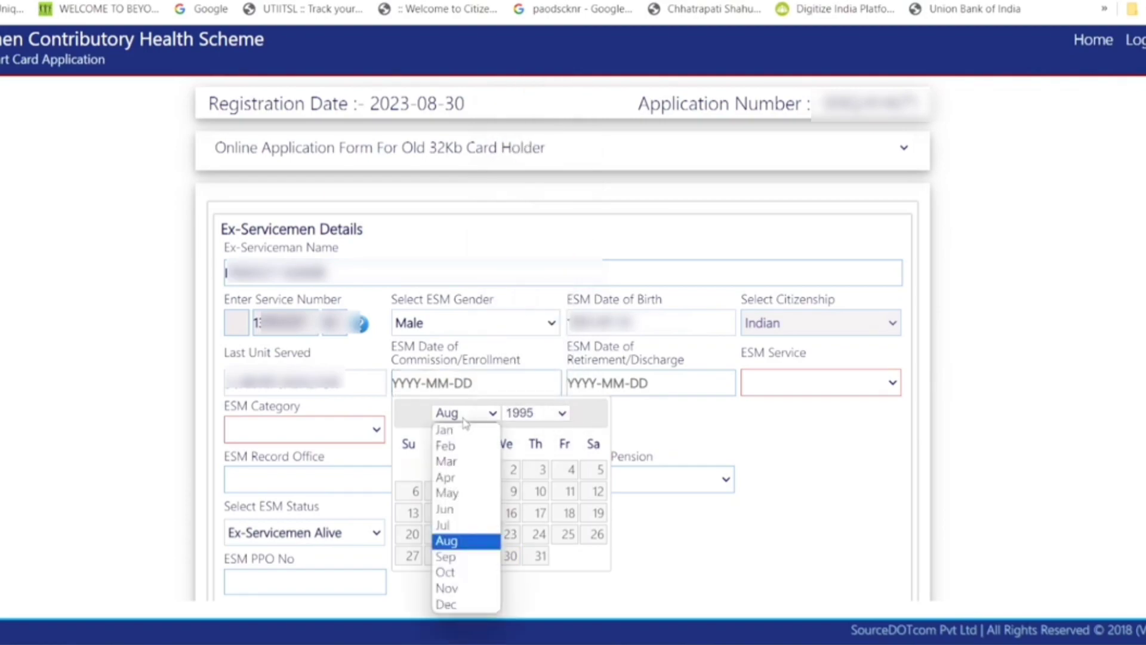
click(449, 604)
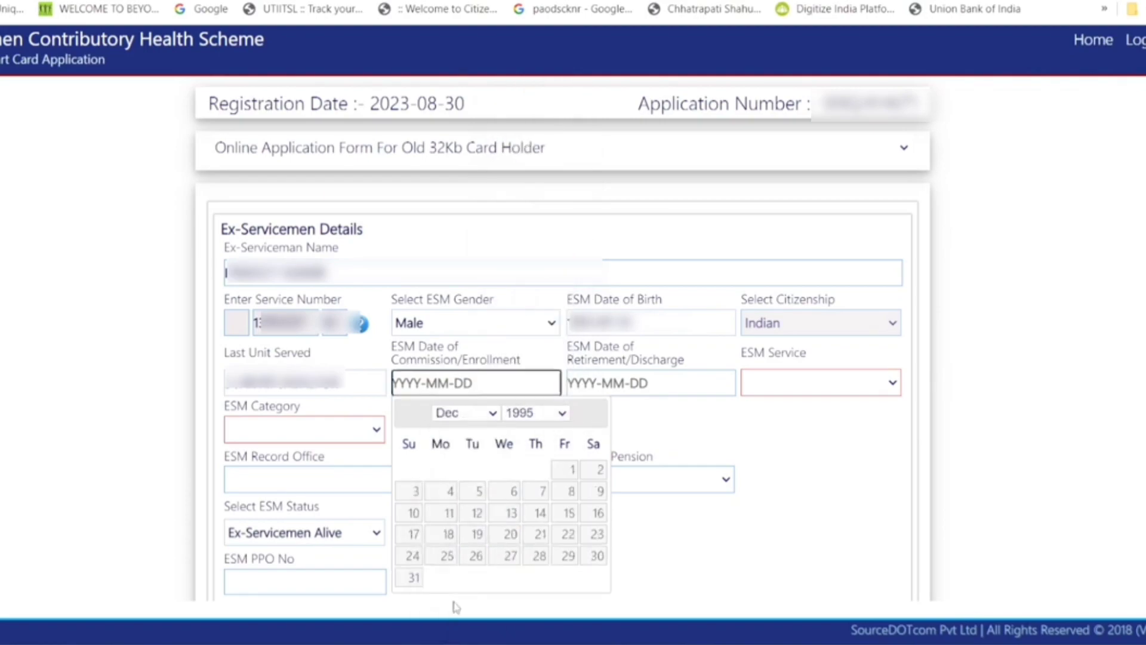
click(476, 558)
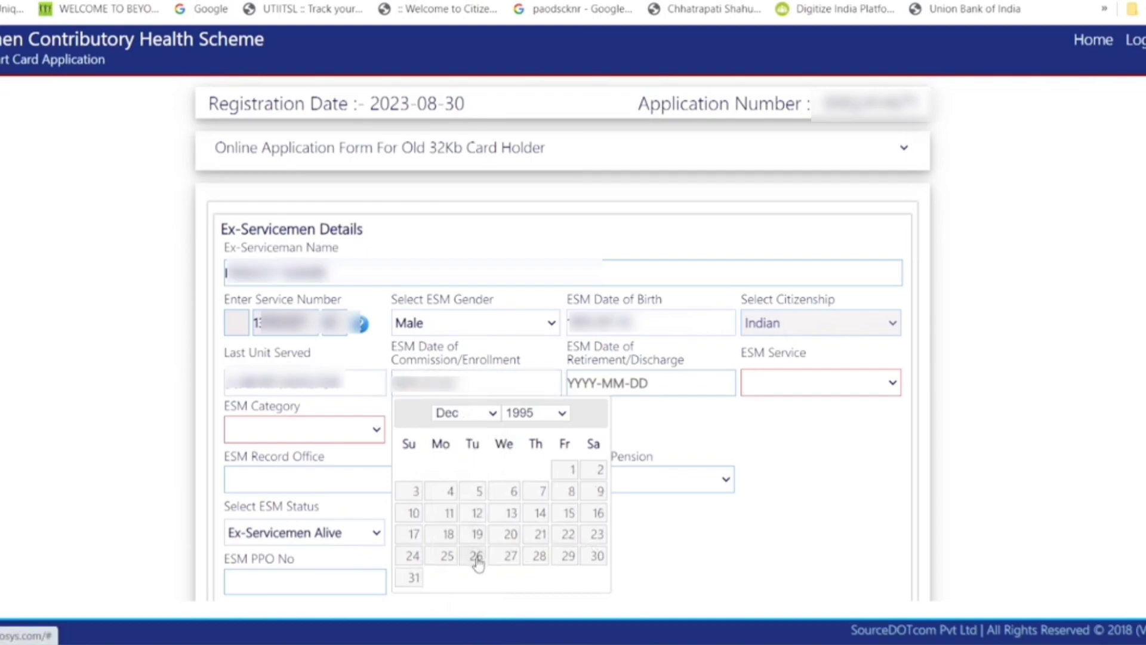
Step: Set the ESM date of retirement/discharge to 30 November 2014
click(670, 386)
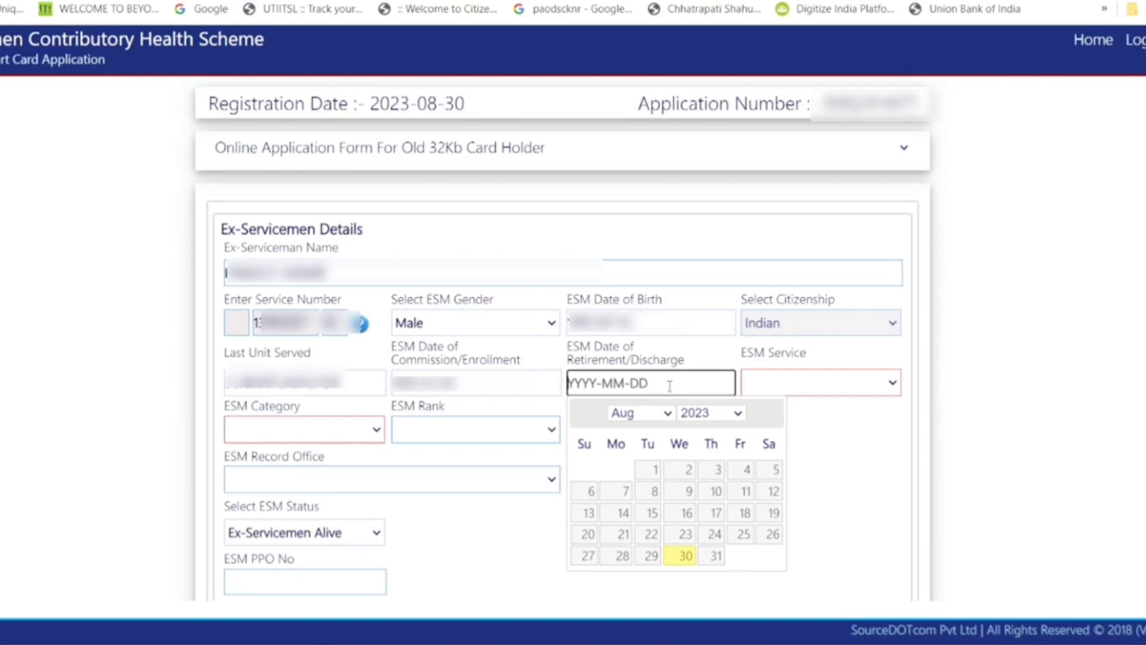
click(704, 417)
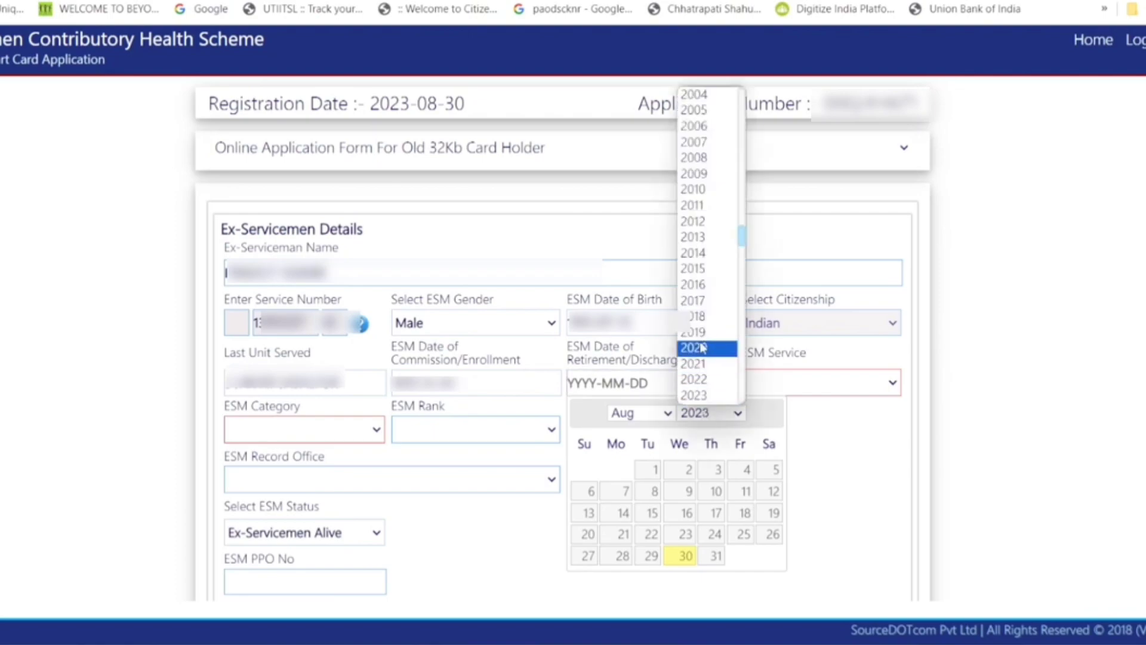
click(702, 256)
click(642, 415)
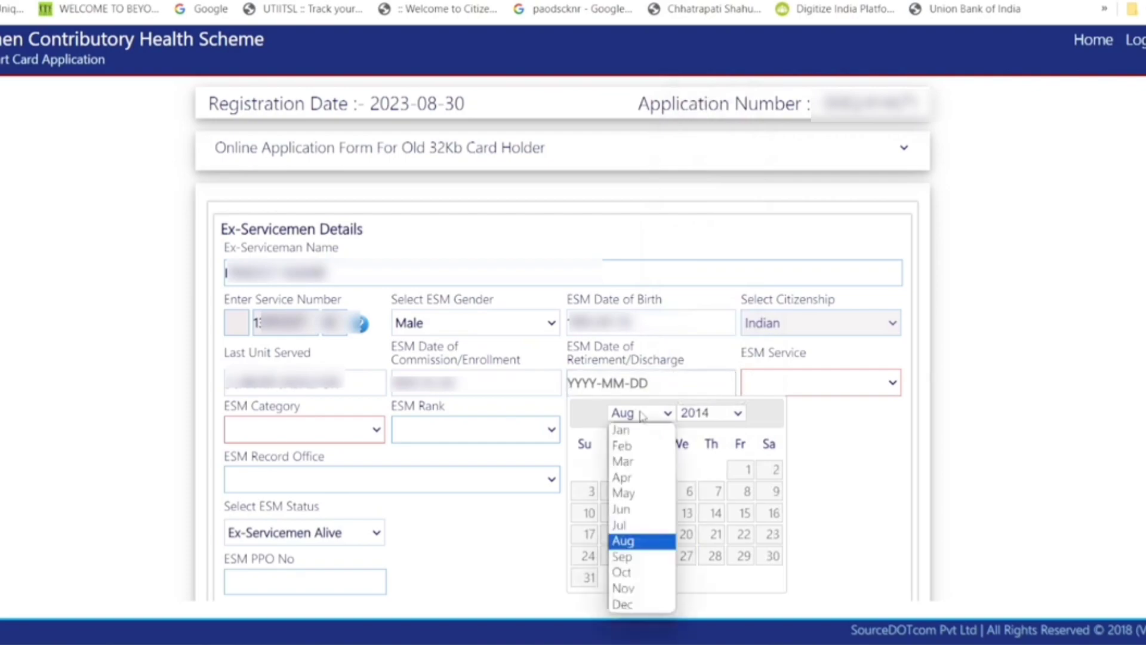
click(627, 588)
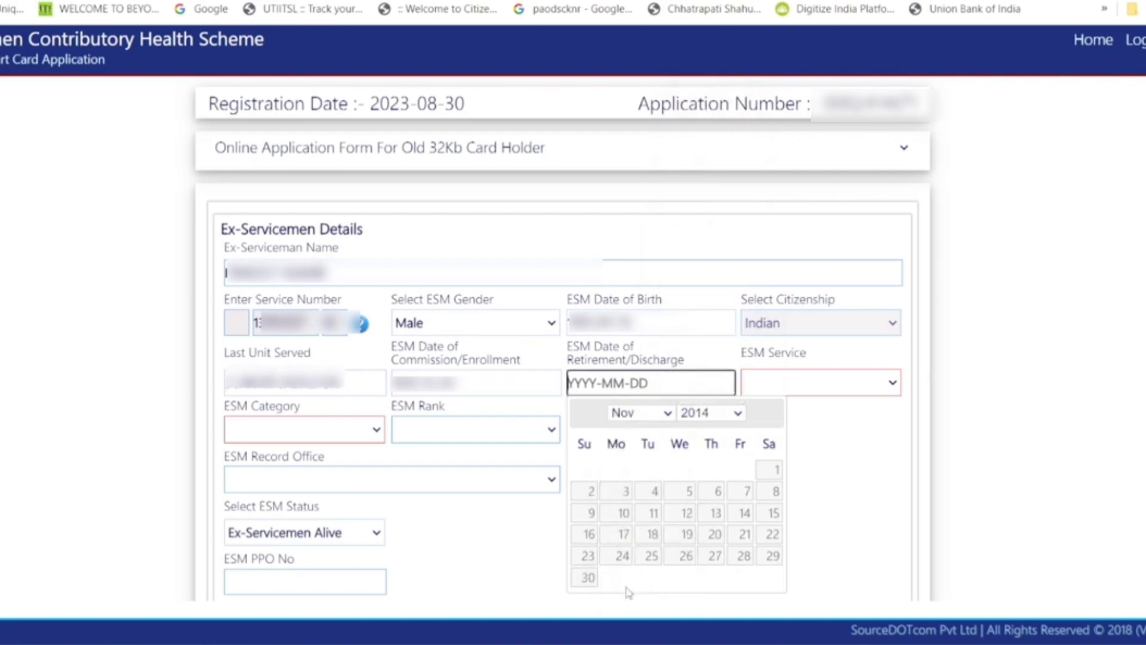
click(588, 577)
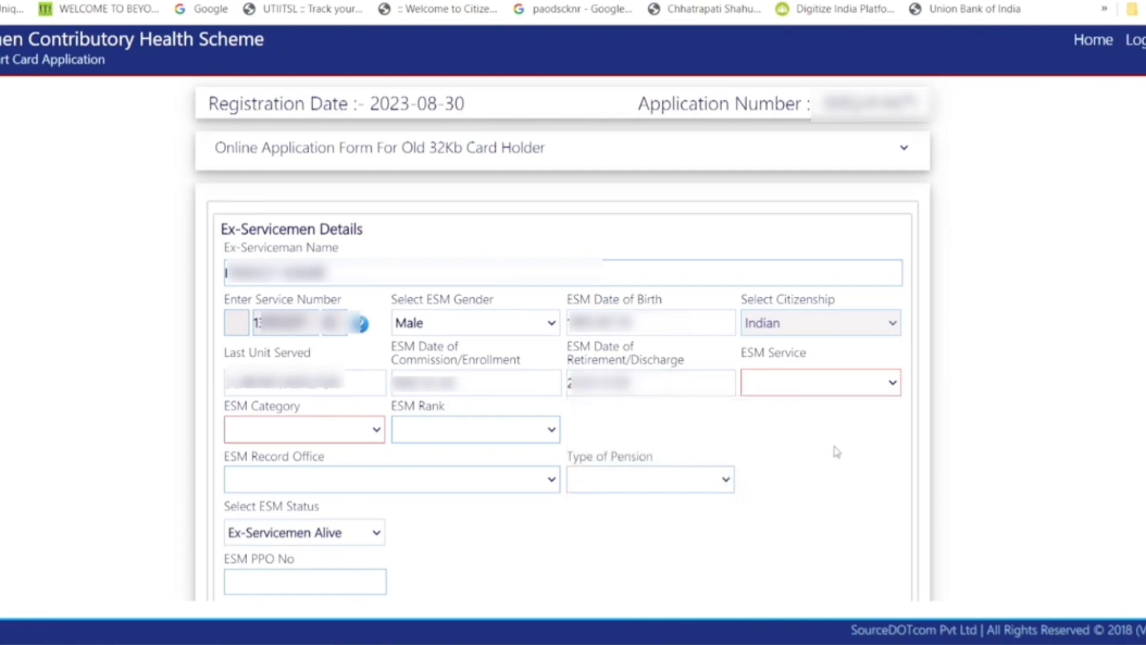
Step: Set the ESM service to Army, the category to OR & Equivalent and the rank to Nk
click(794, 382)
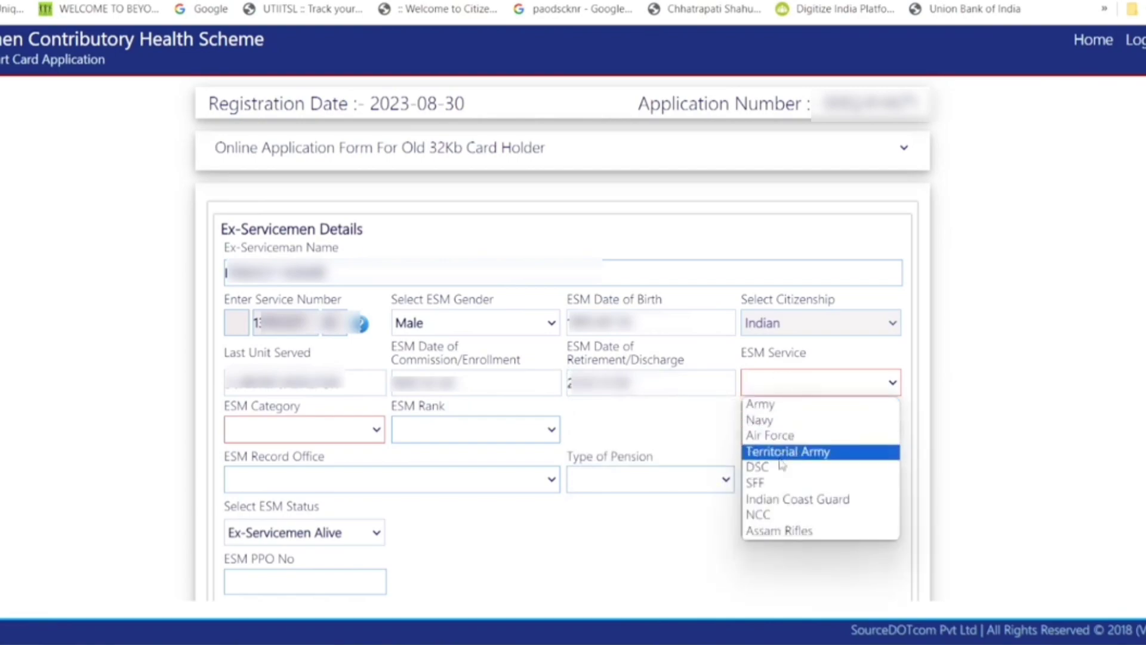
click(778, 412)
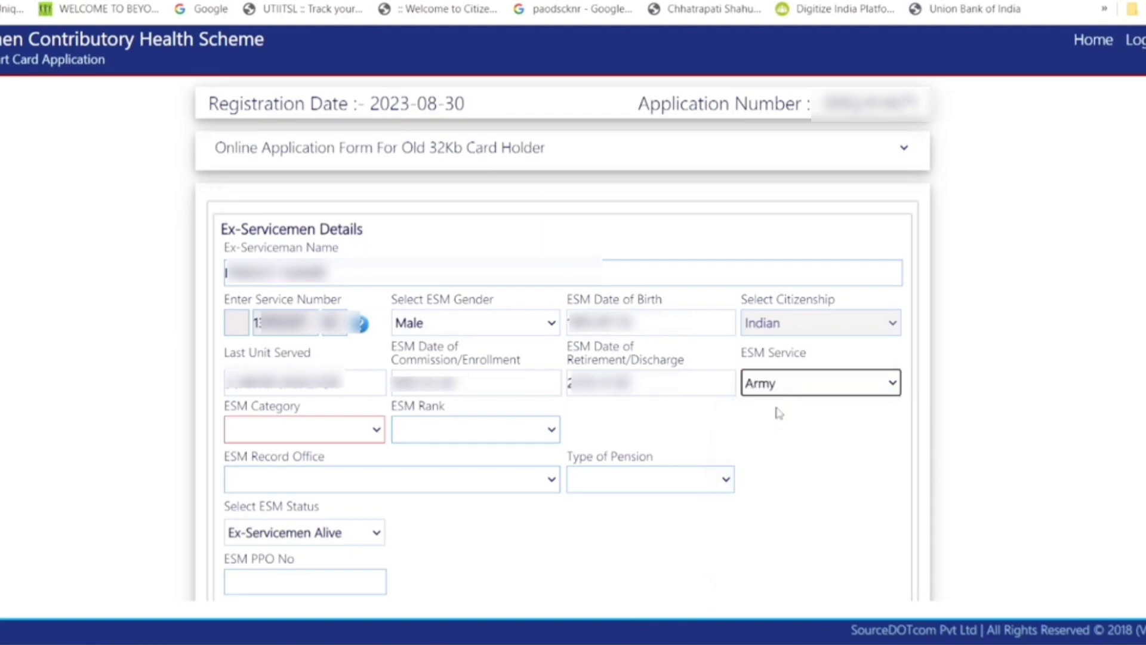
click(323, 433)
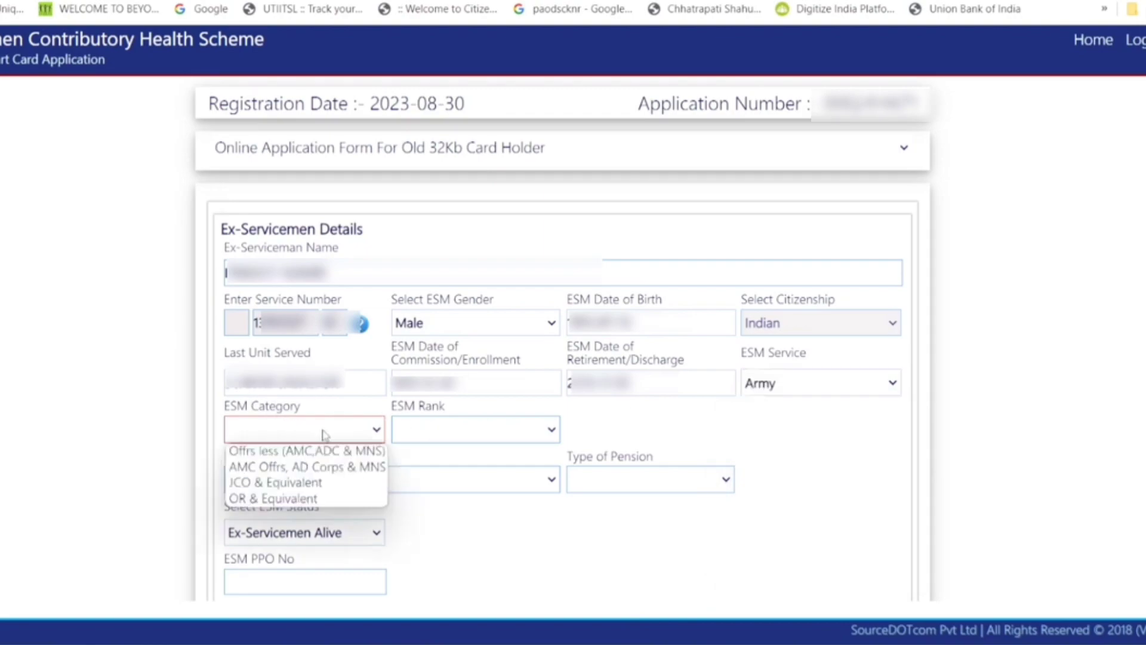
click(321, 505)
click(477, 440)
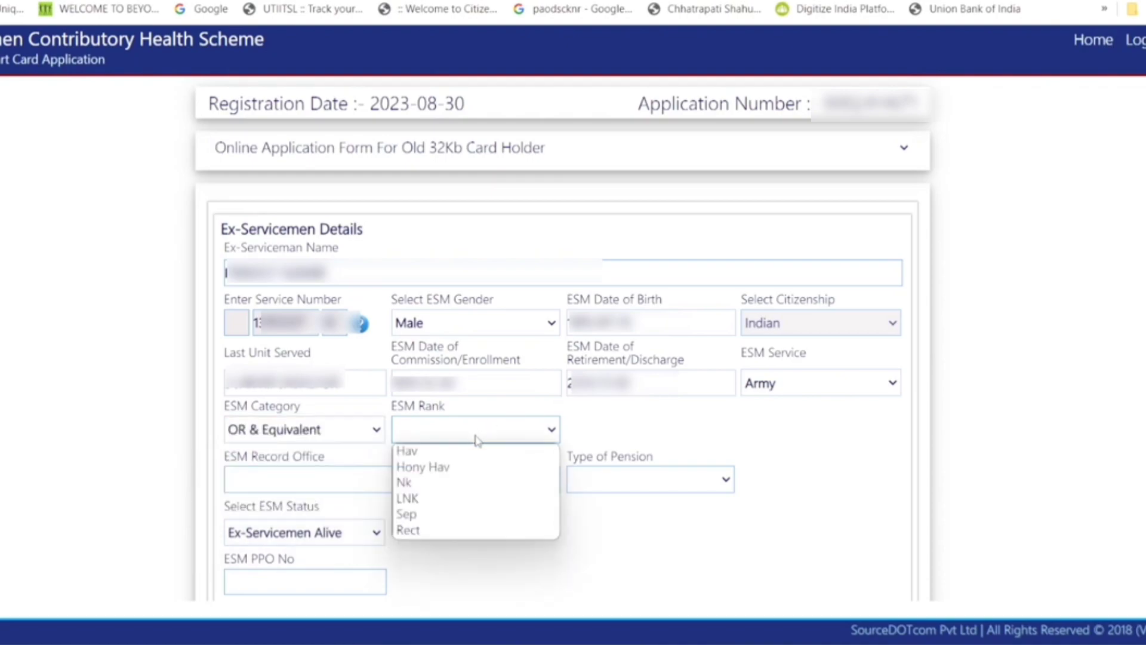
click(449, 486)
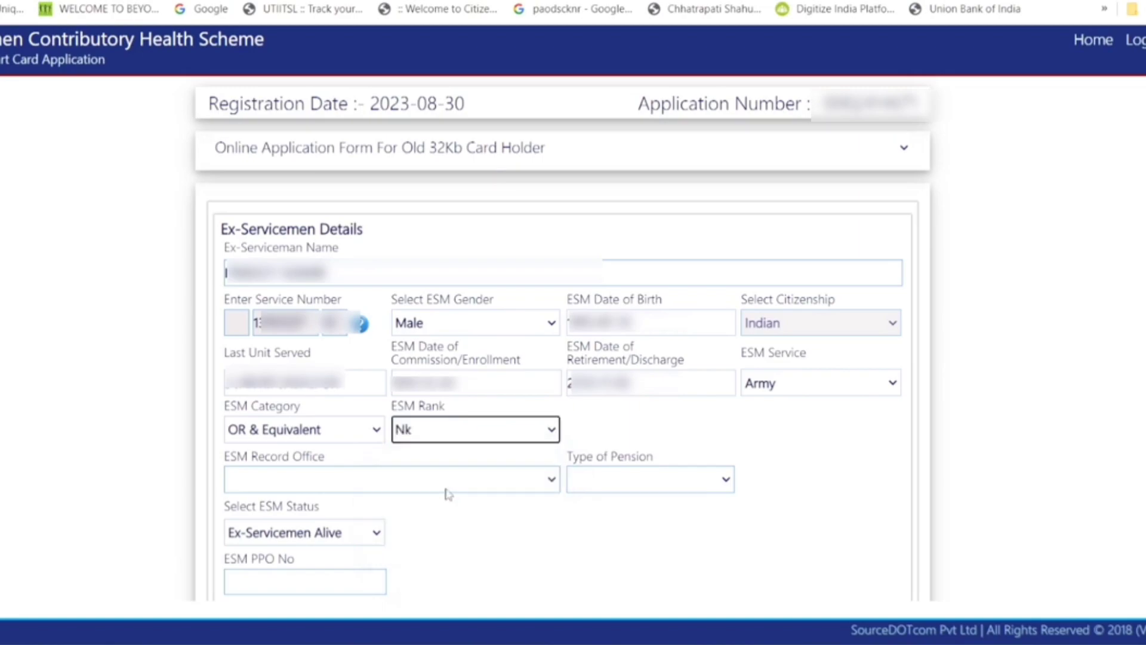
Step: Choose "JAK Rif, Jabalpur" as the ESM record office and Service Pension as the type of pension
click(406, 486)
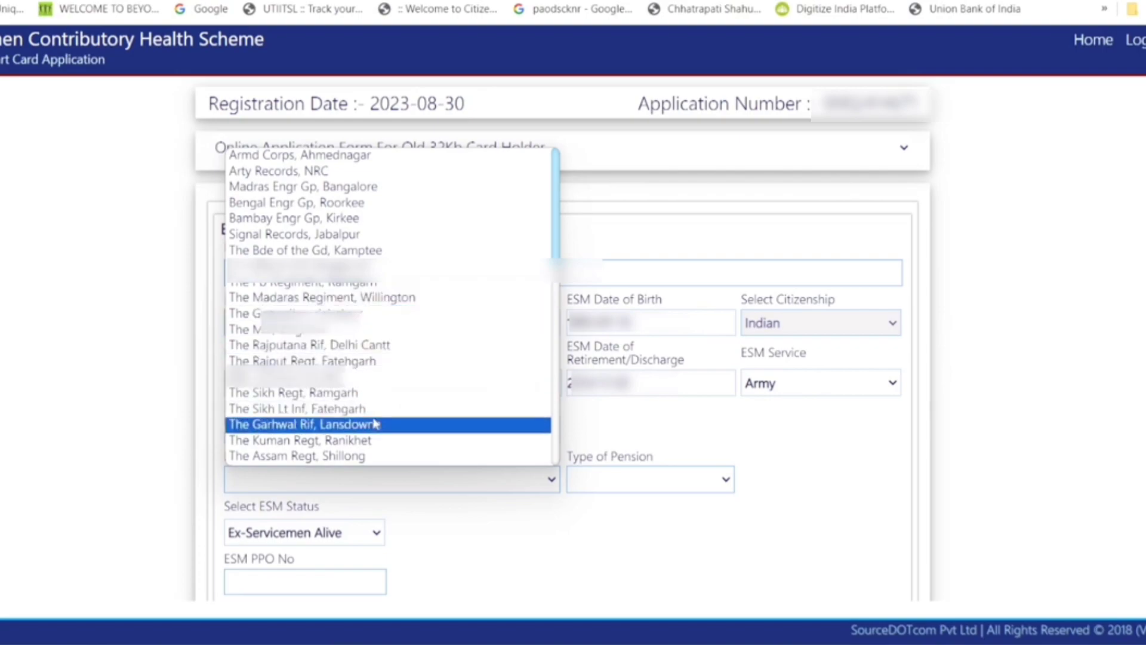
scroll(377, 425, down, 4)
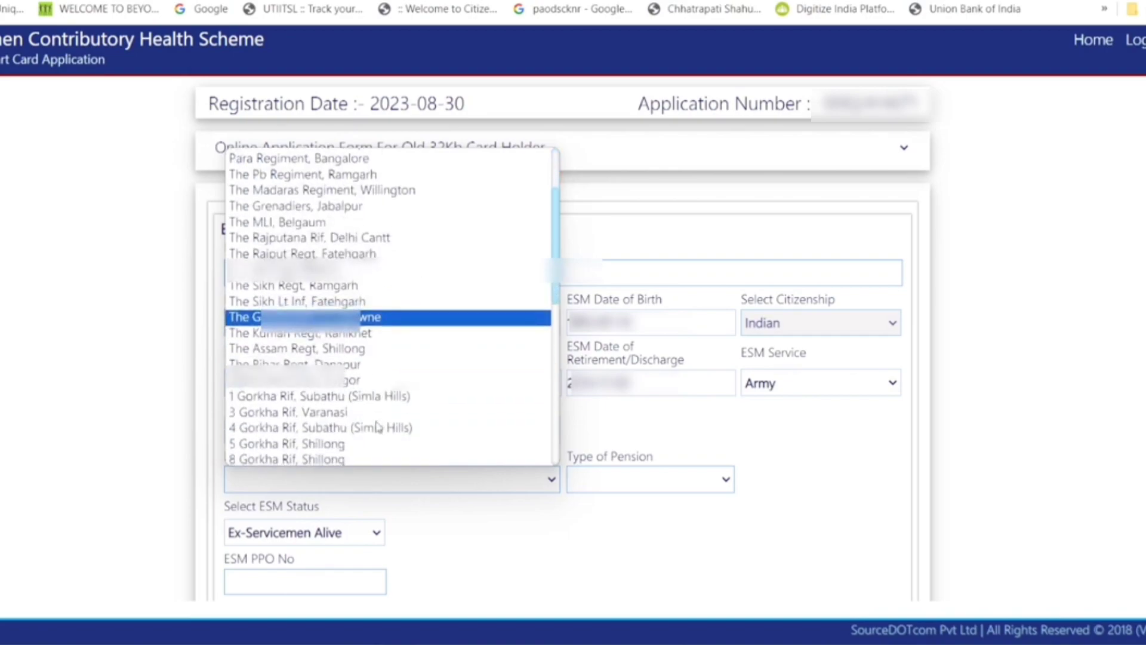
scroll(379, 427, down, 2)
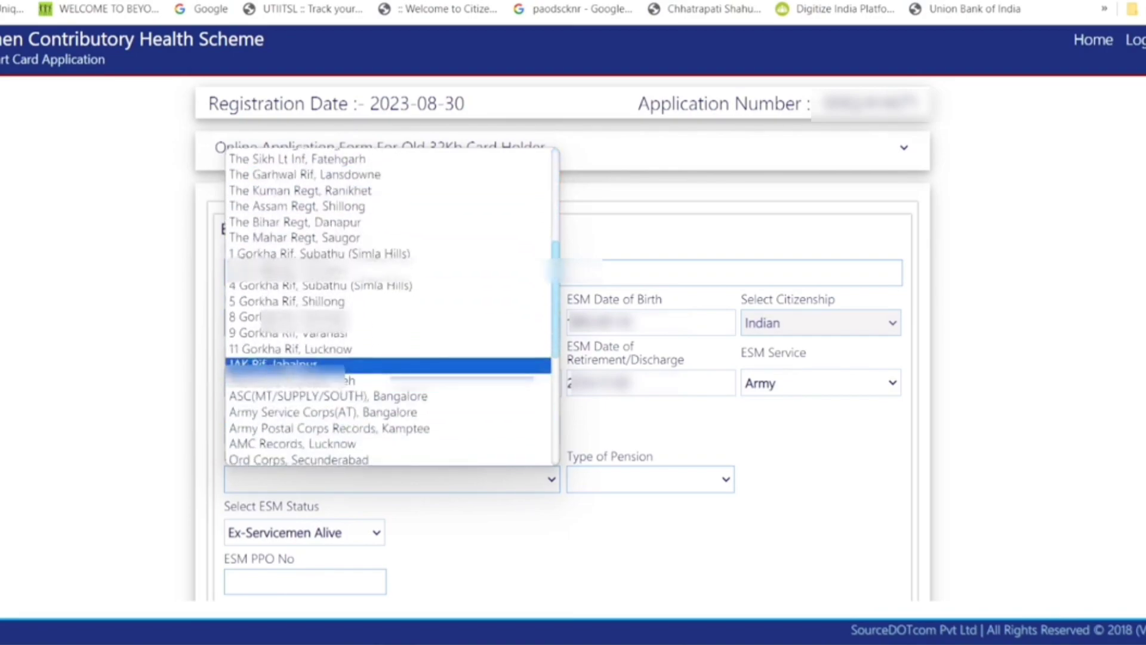
click(287, 366)
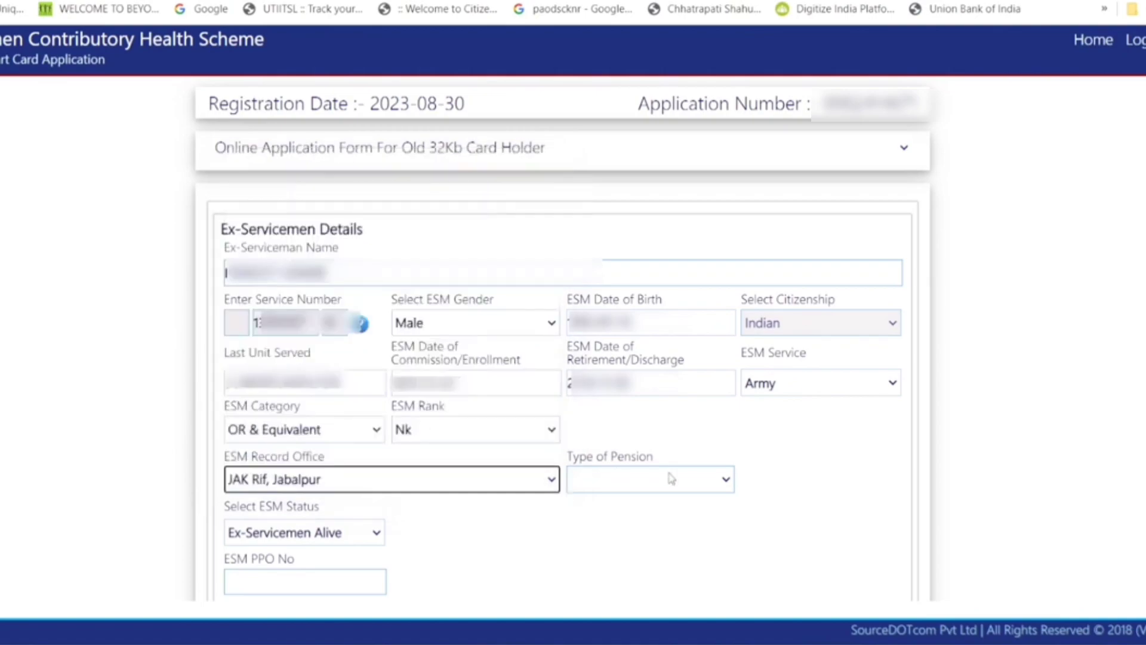
click(695, 483)
click(637, 503)
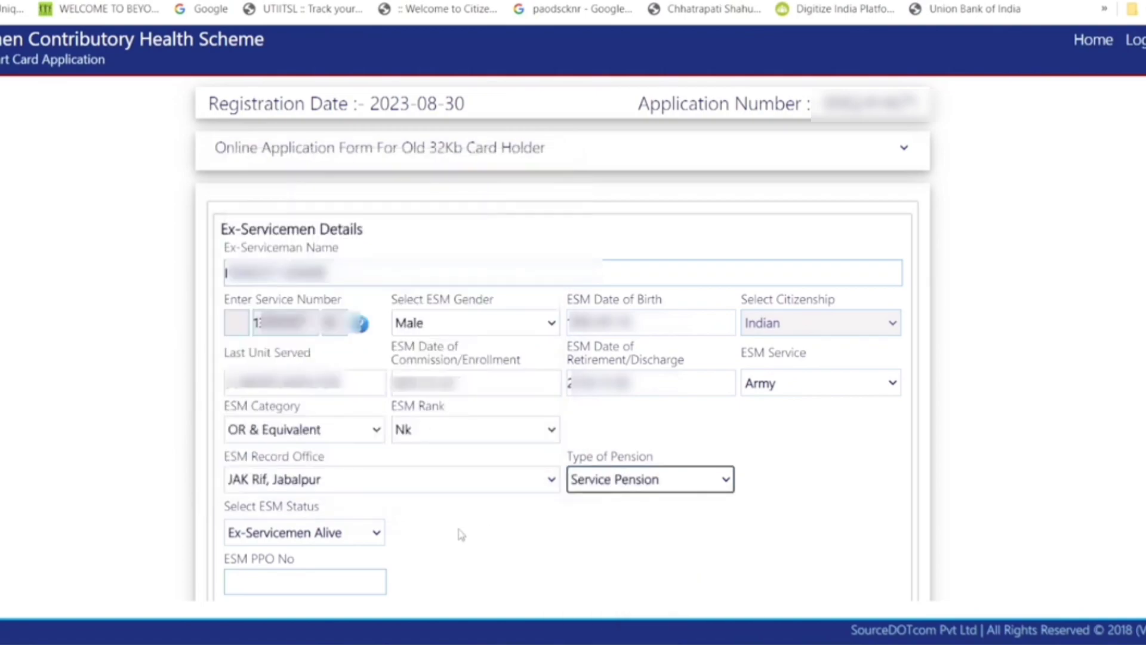
Step: Select Ex-Servicemen Alive as the ESM status
click(333, 541)
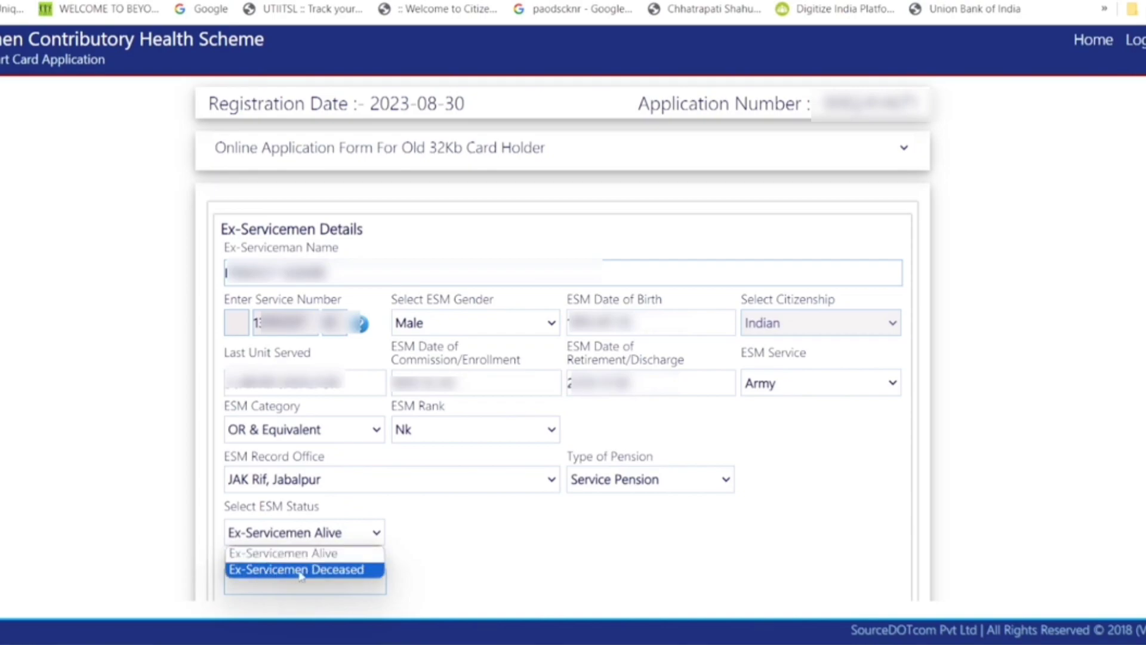
click(323, 554)
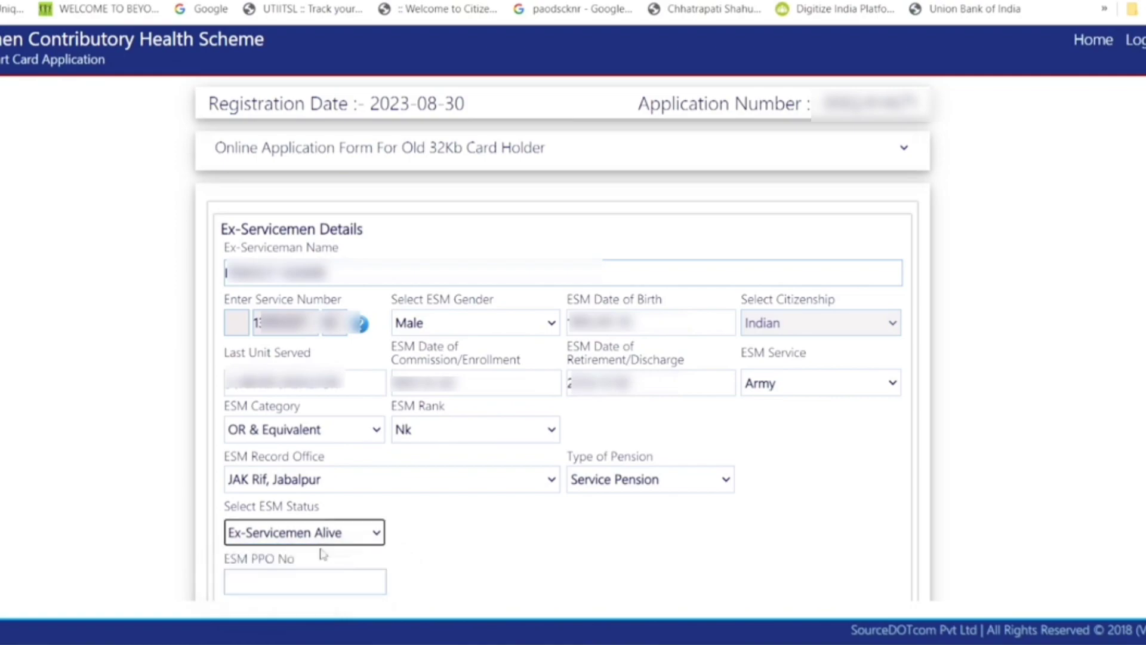
click(426, 552)
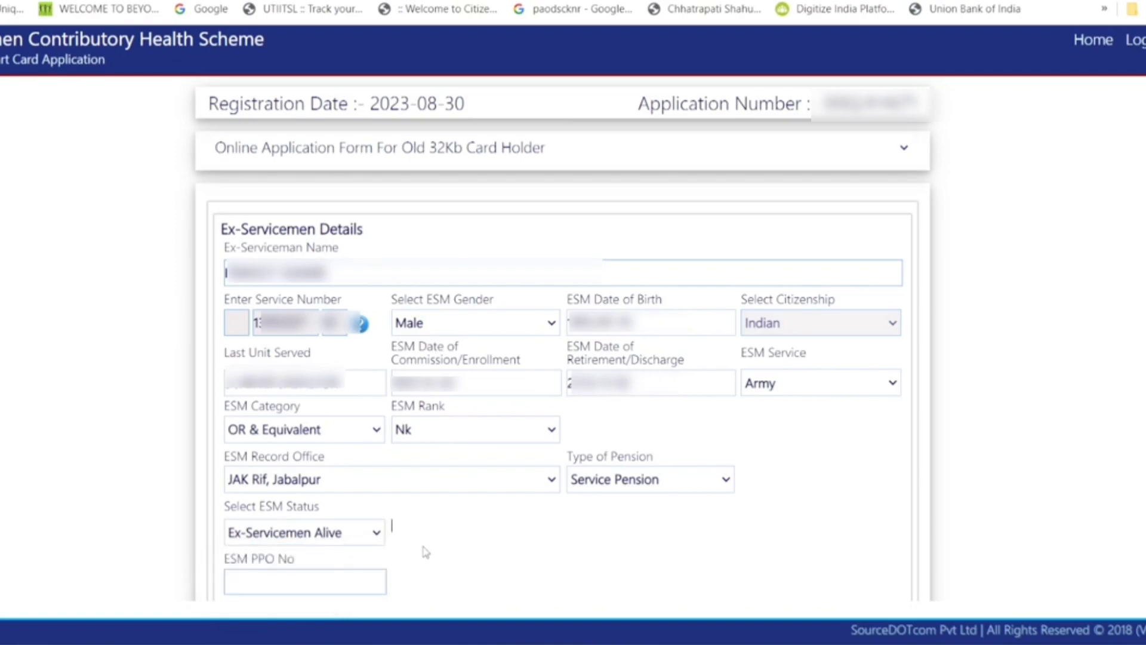
Step: Enter the ex-serviceman's pension payment order number in the ESM PPO No field
click(329, 586)
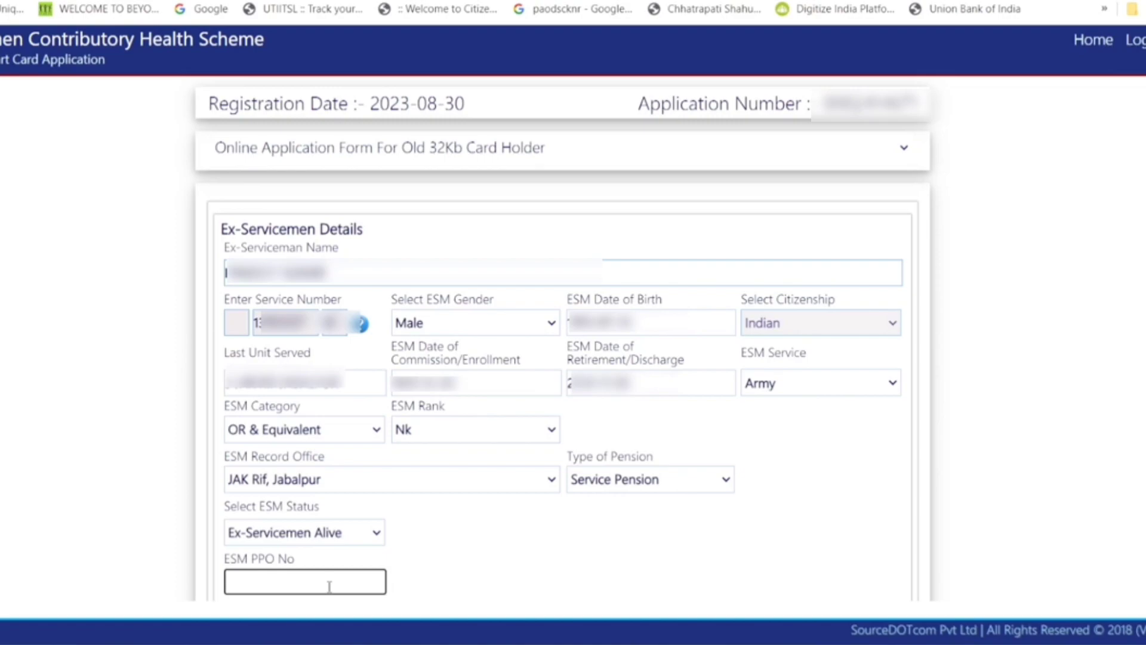
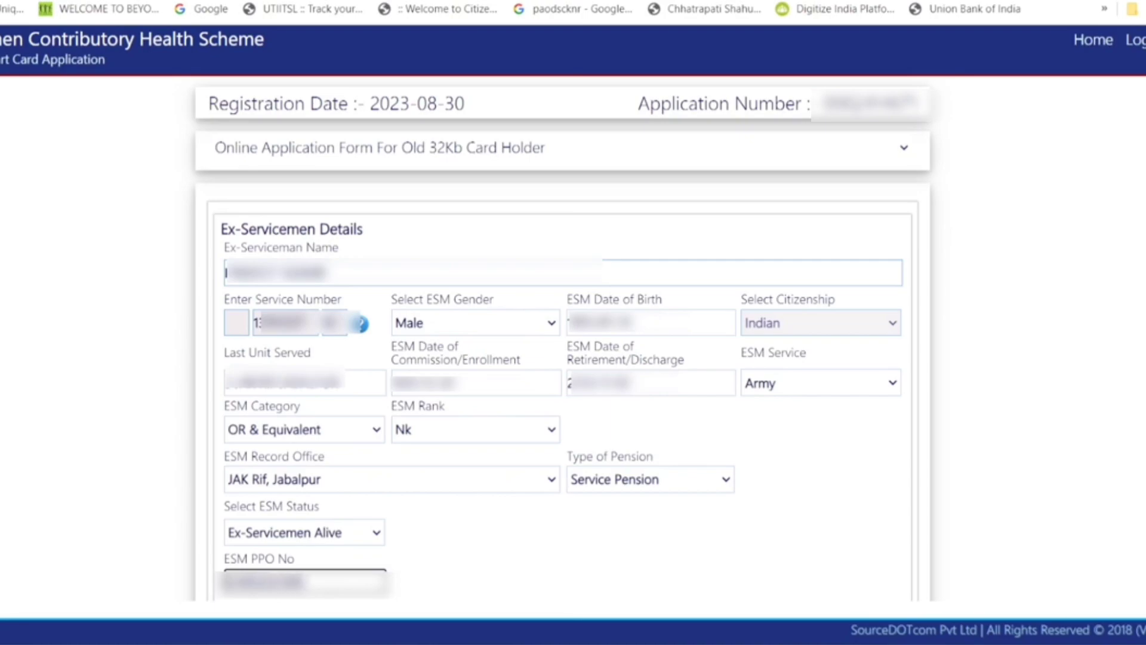
Step: Enter the pensioner's old 32Kb card number at the end of the Ex-Servicemen Details section
scroll(563, 339, down, 2)
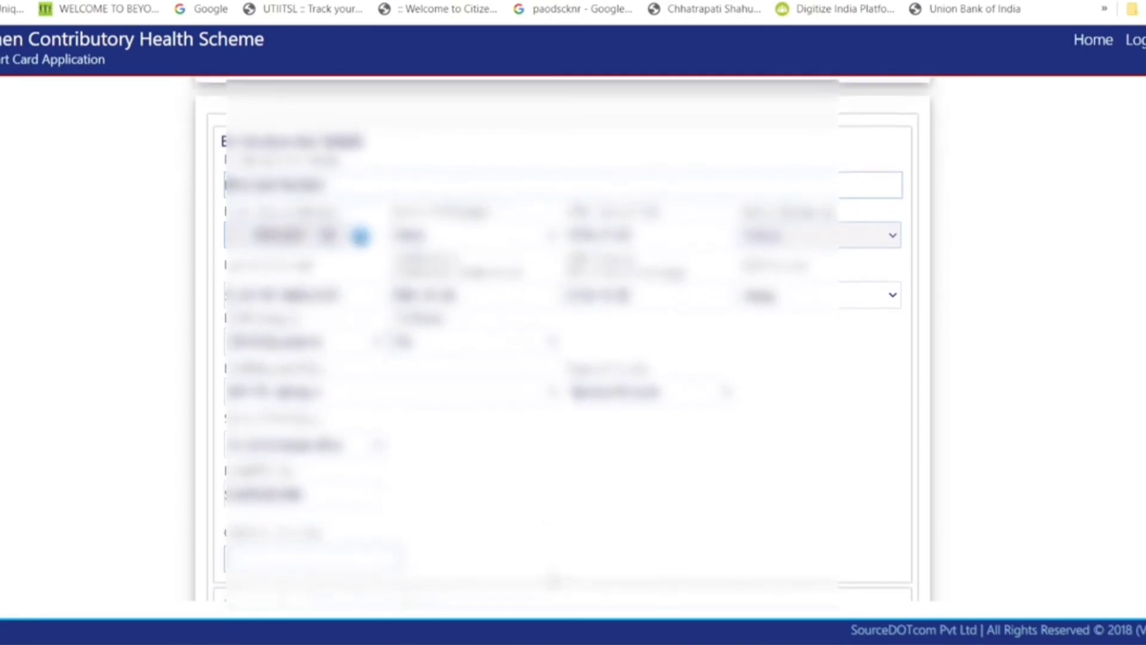
scroll(563, 339, down, 1)
scroll(563, 339, up, 1)
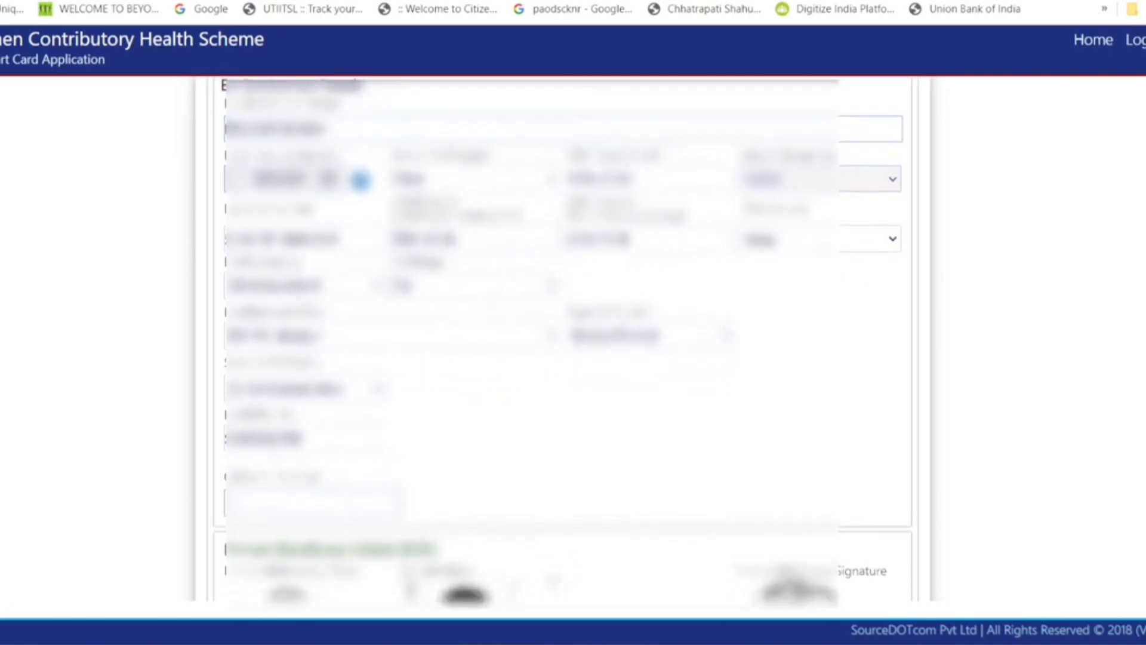
click(299, 509)
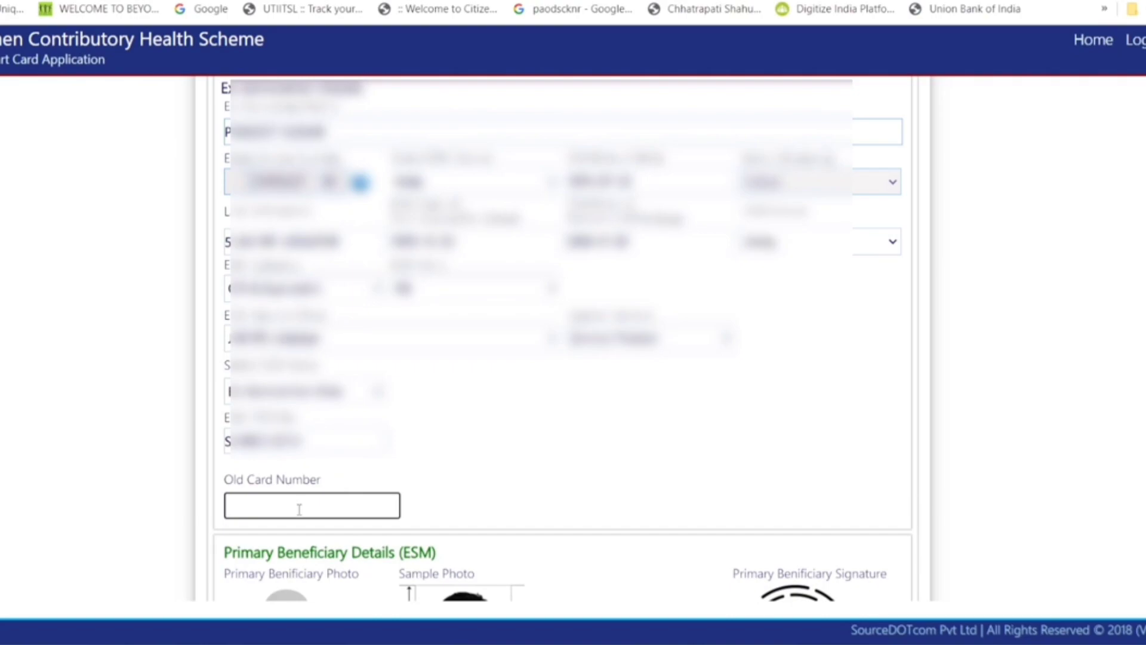
text(JP)
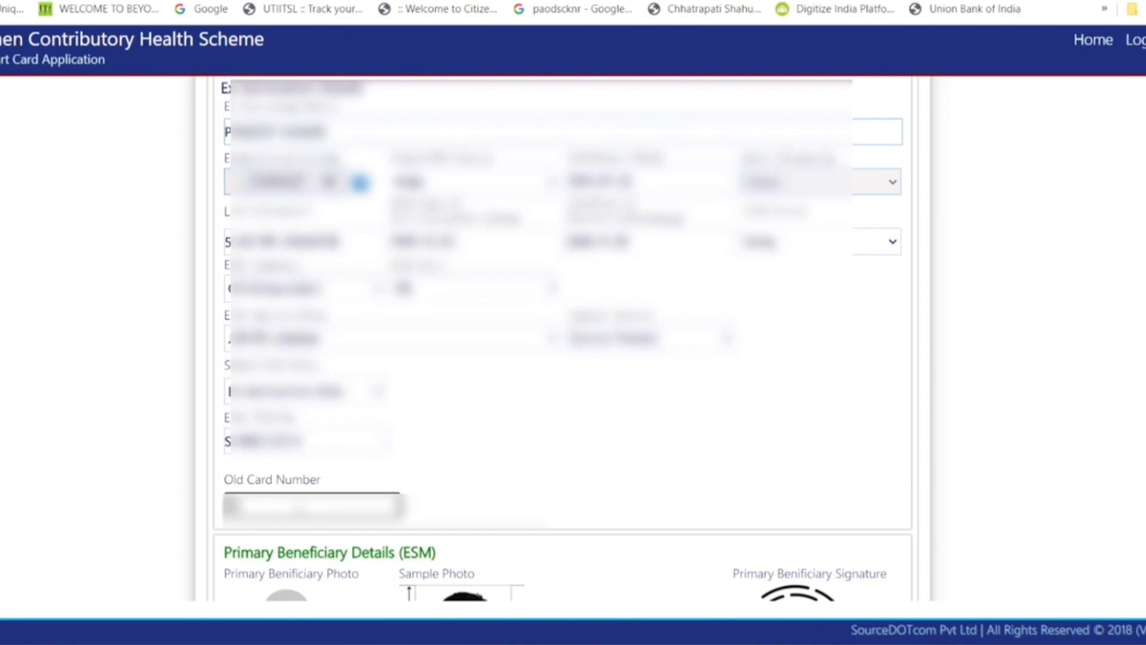
text(0000000)
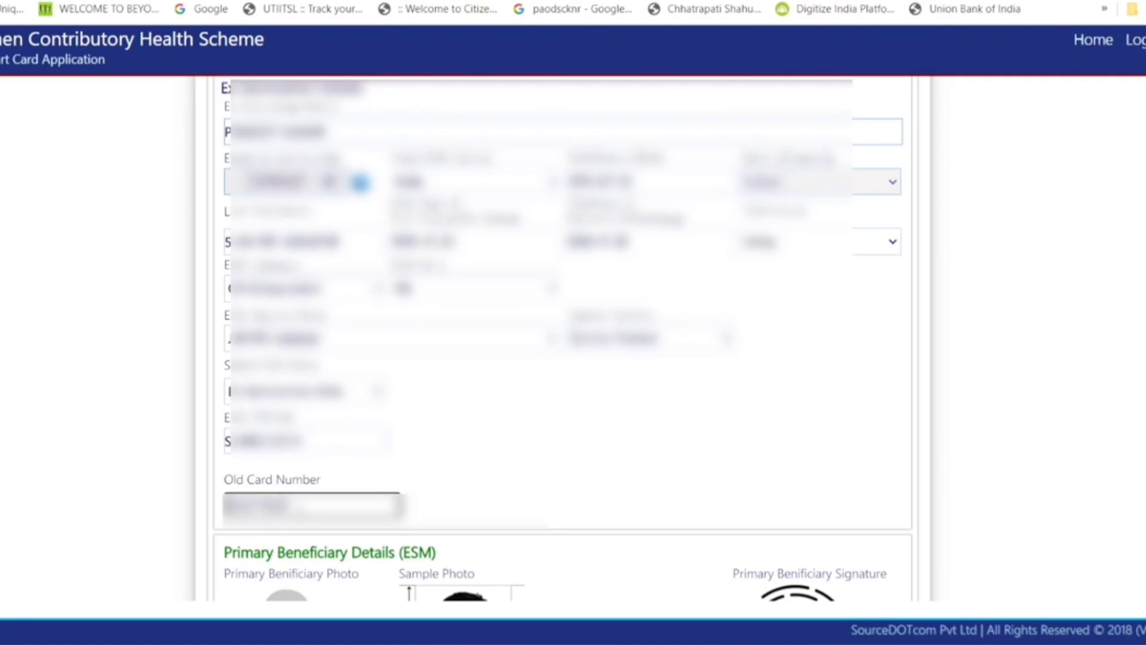
text(000000)
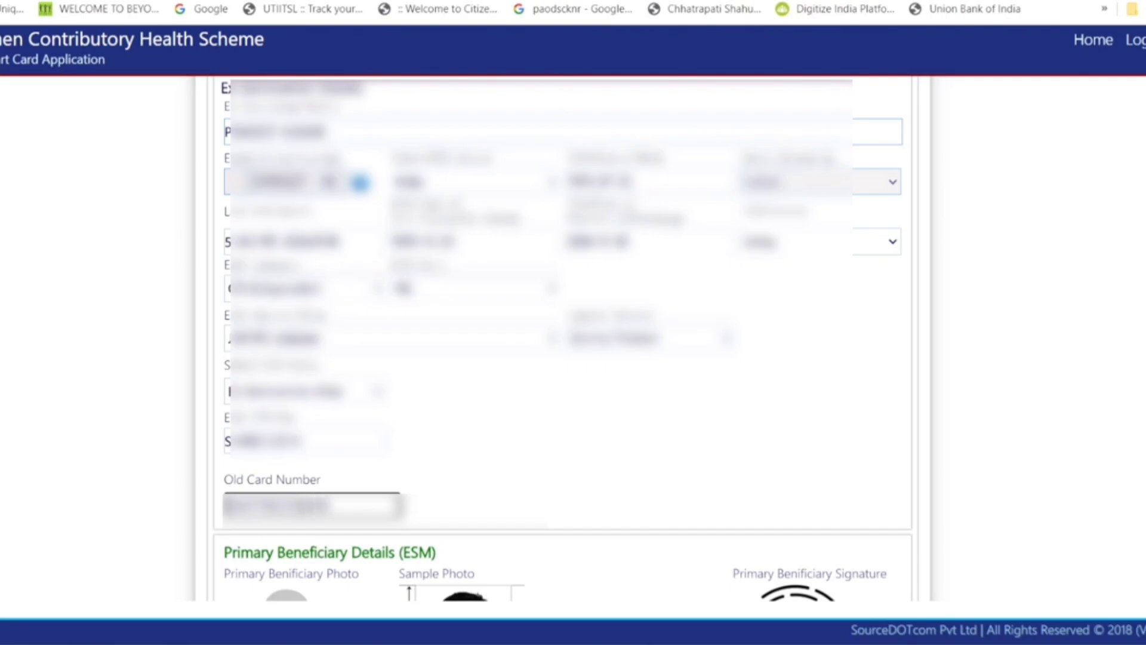
text(0)
click(566, 471)
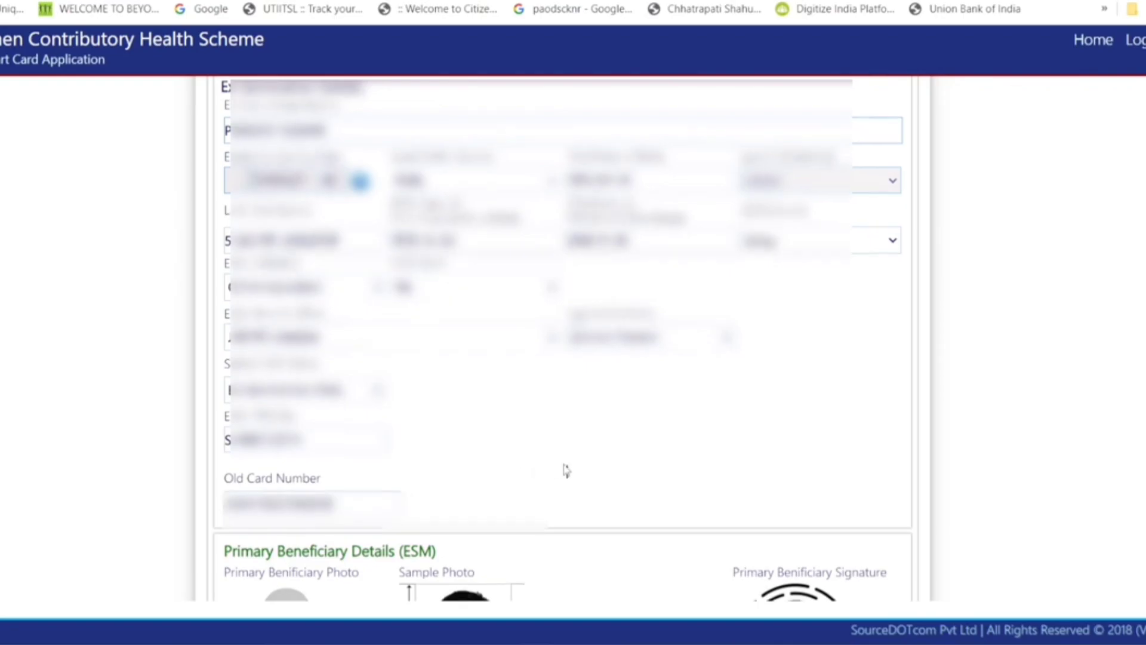
Step: Set the primary beneficiary's disability details to Not Applicable and the monthly income to 25318
scroll(566, 471, down, 8)
scroll(566, 470, down, 1)
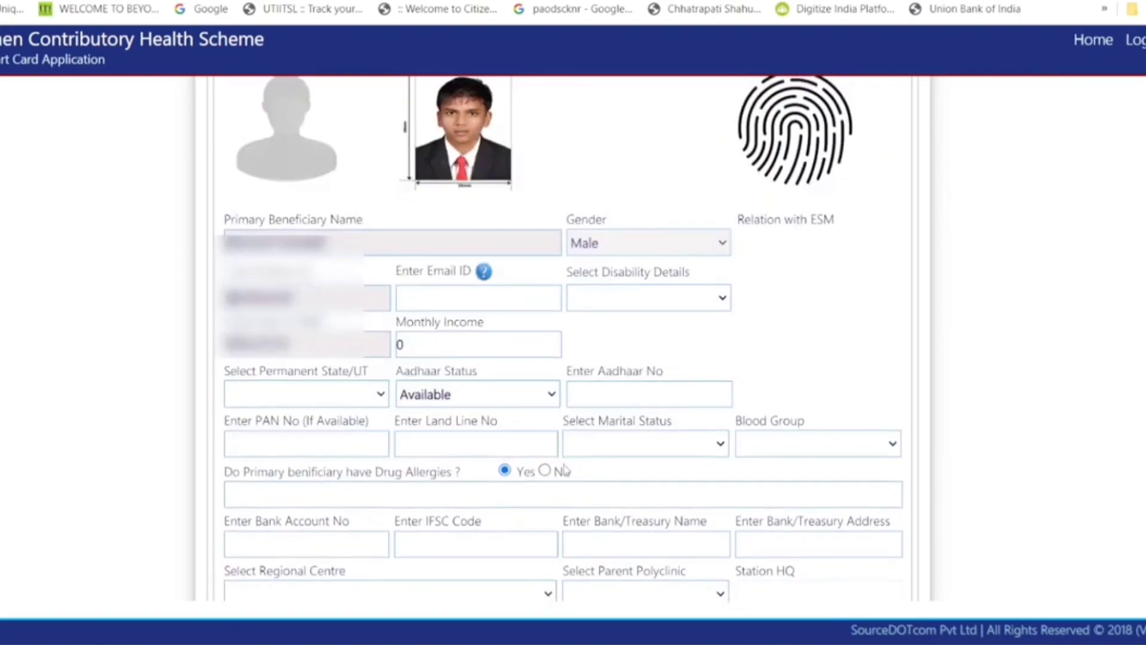
scroll(566, 470, down, 2)
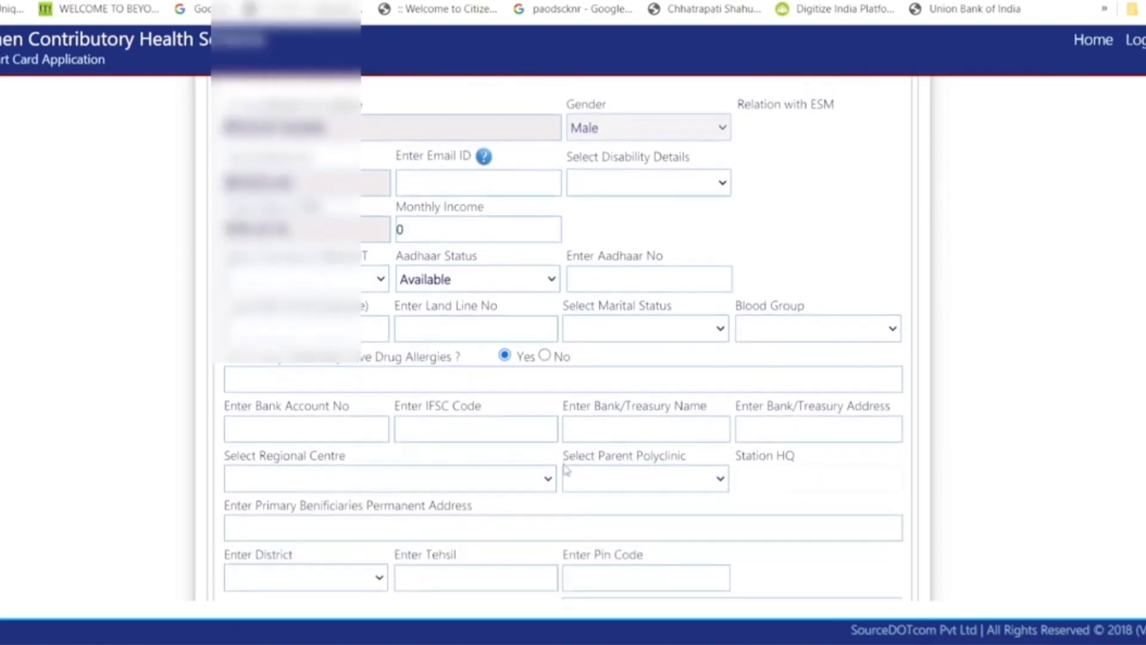
scroll(566, 471, down, 2)
scroll(566, 470, up, 1)
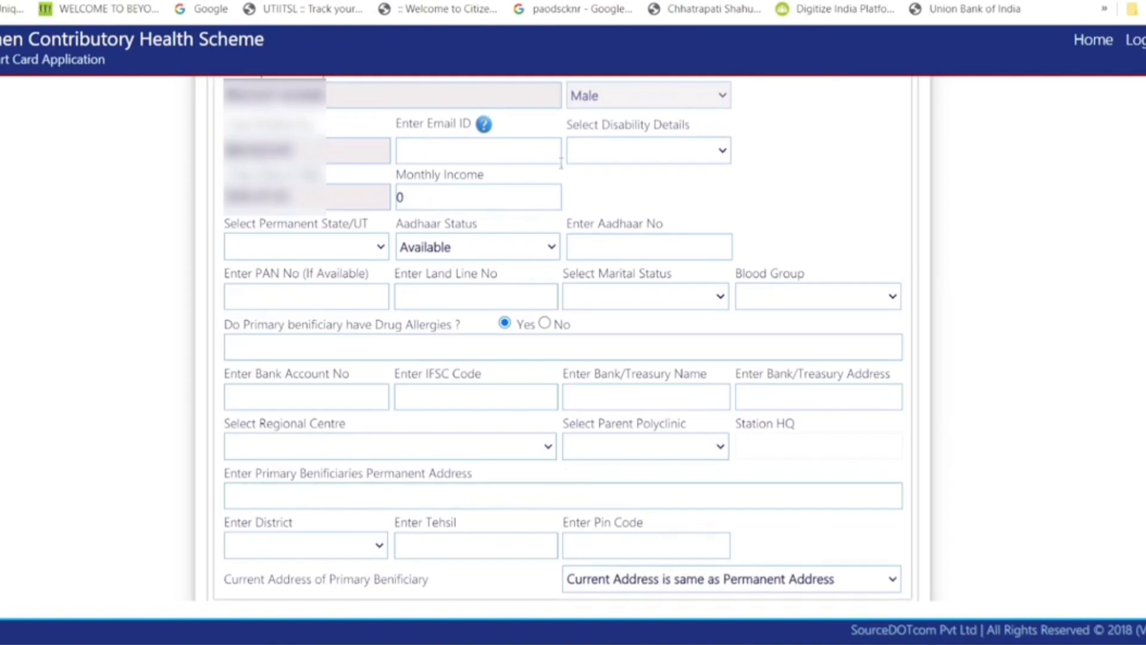
click(631, 154)
click(637, 173)
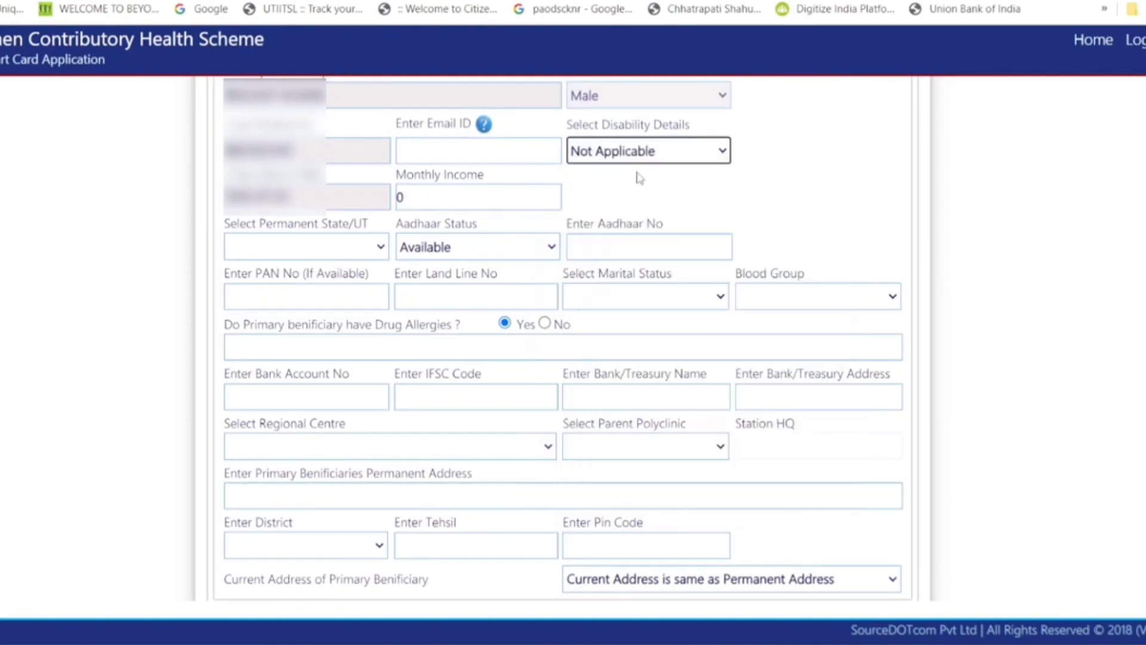
double_click(426, 197)
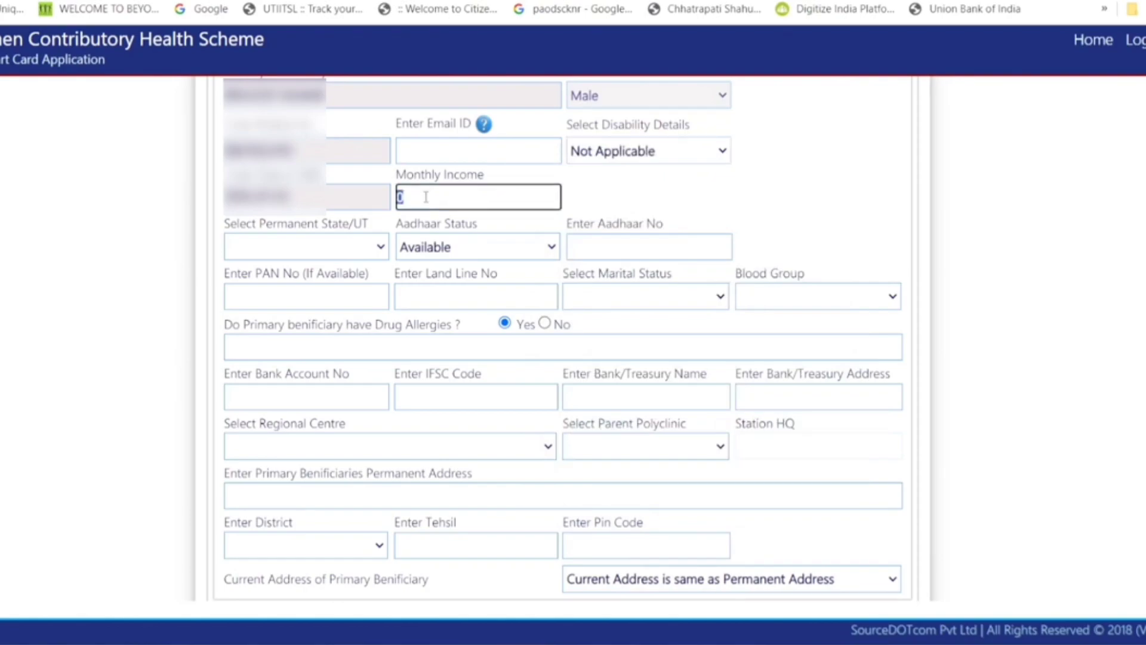
text(25318)
Step: Select Himachal Pradesh as the primary beneficiary's permanent state
click(326, 249)
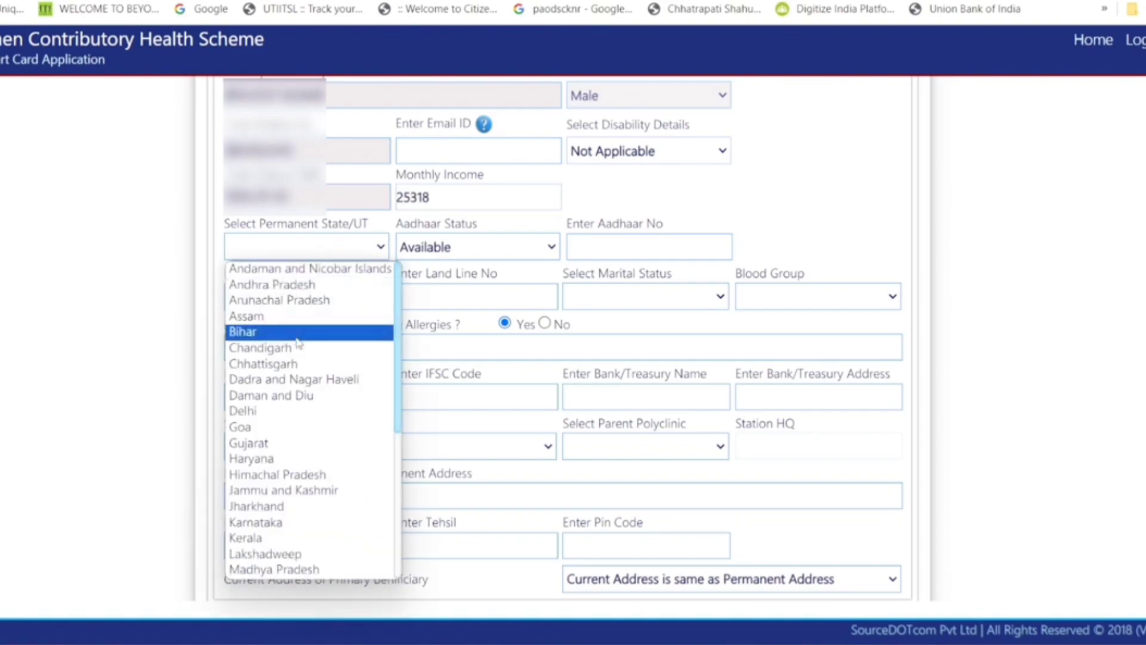
key(h)
key(i)
key(Return)
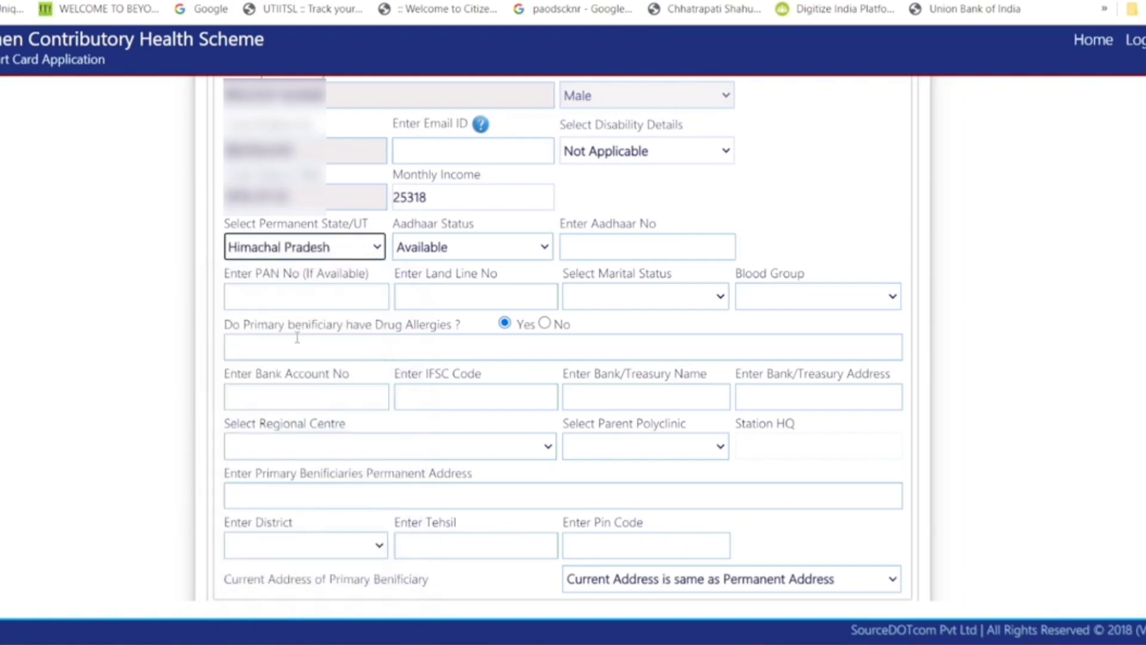
Step: Enter the primary beneficiary's Aadhaar number, keeping the Aadhaar status as Available
click(626, 256)
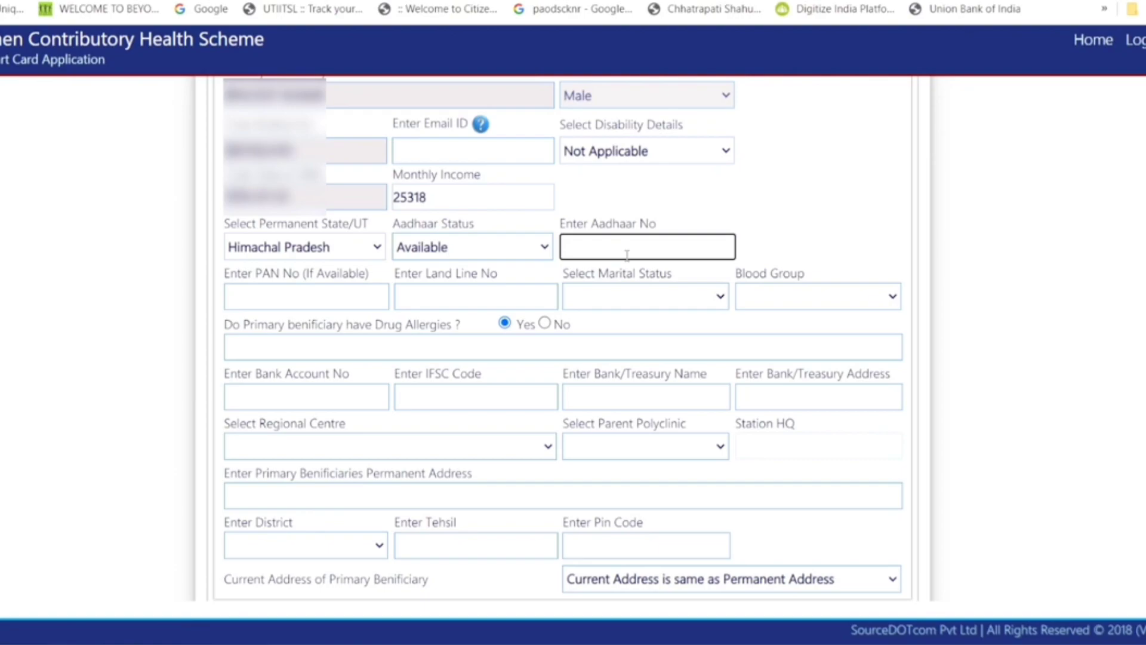
text(????)
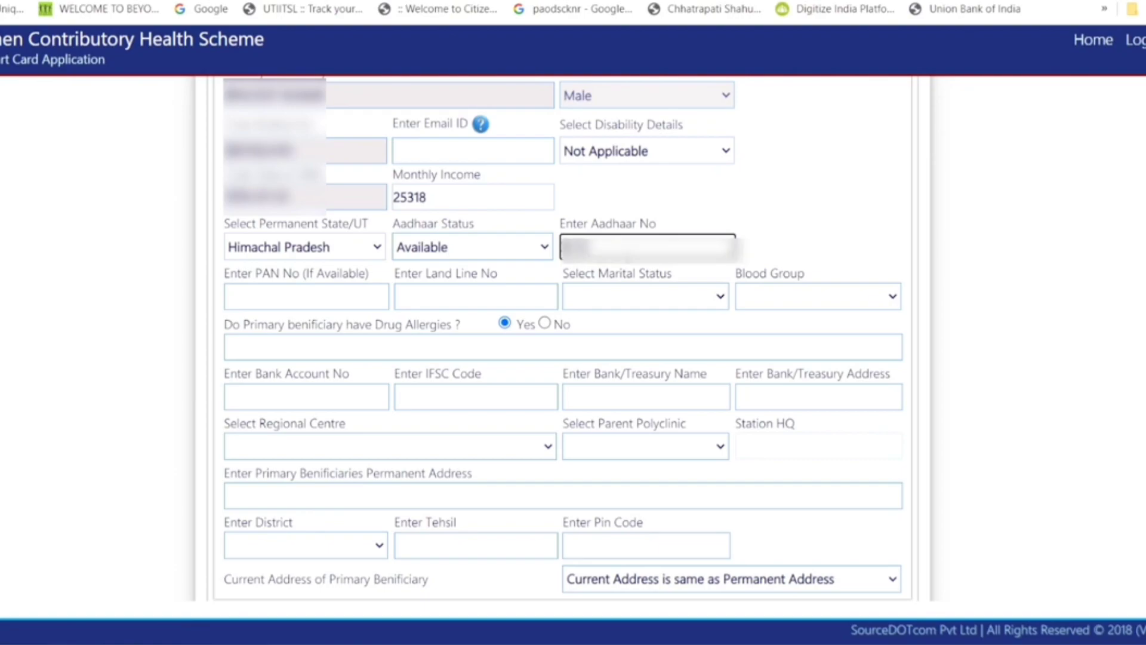
text(????????)
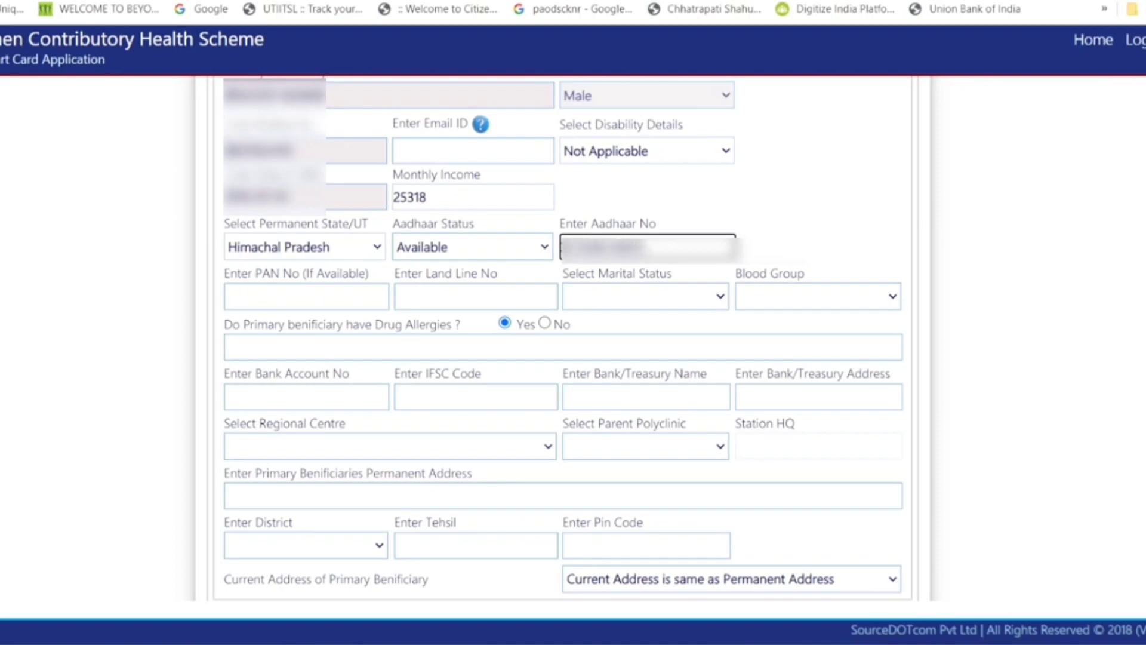
Step: Enter the primary beneficiary's PAN number
click(267, 302)
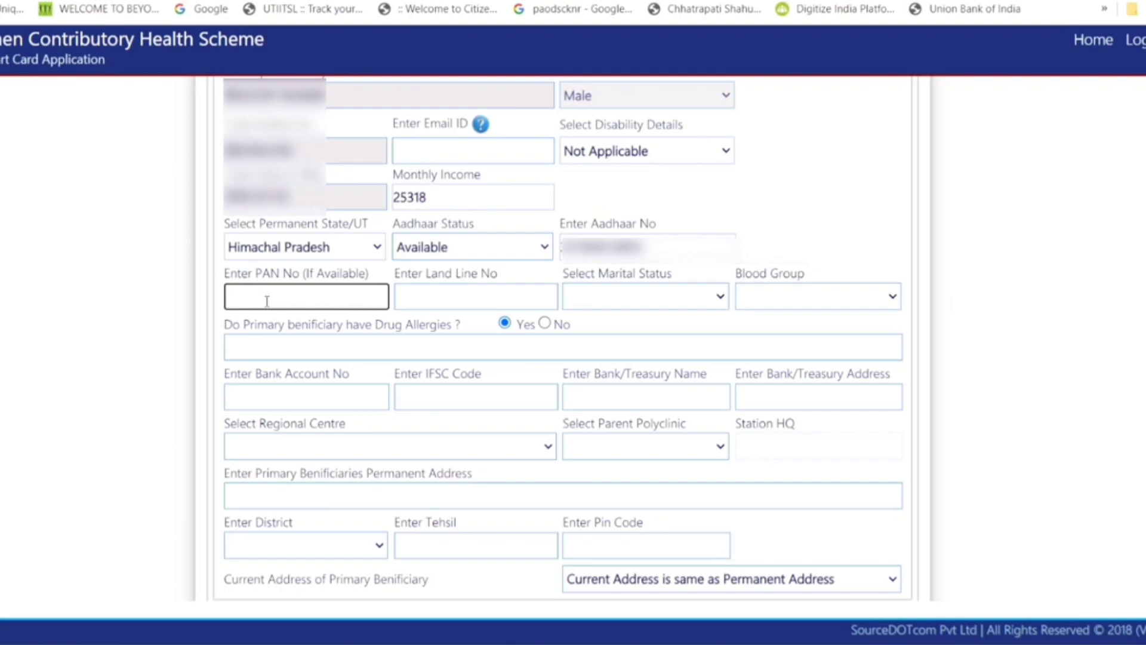
text(****)
key(BackSpace)
key(BackSpace)
key(BackSpace)
text(***)
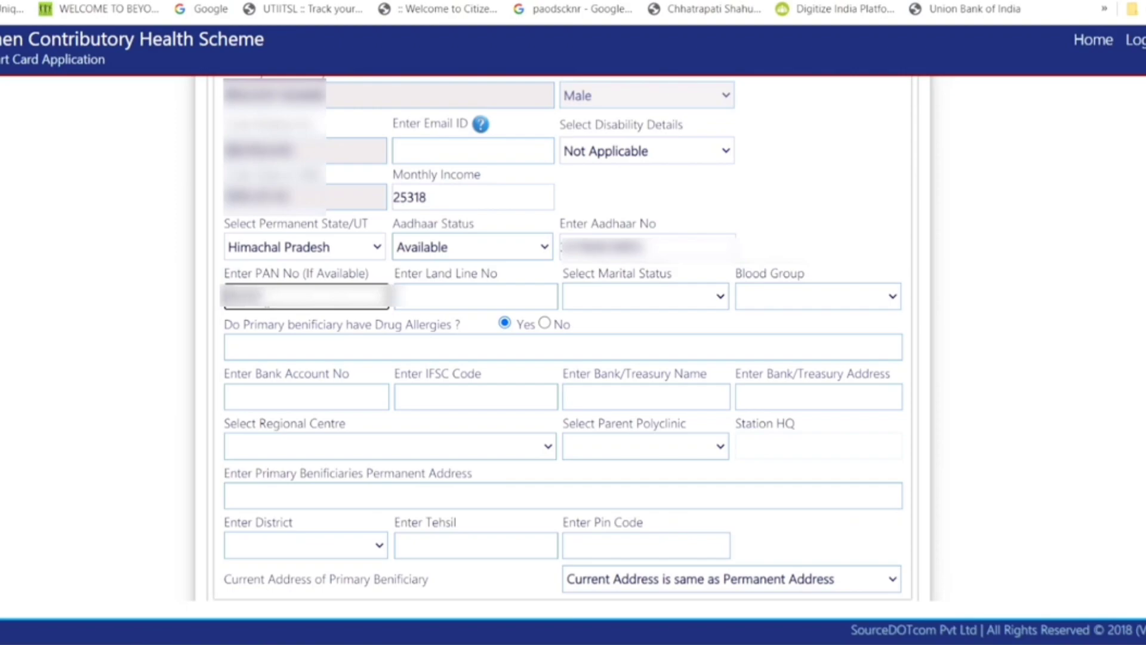
text(*****)
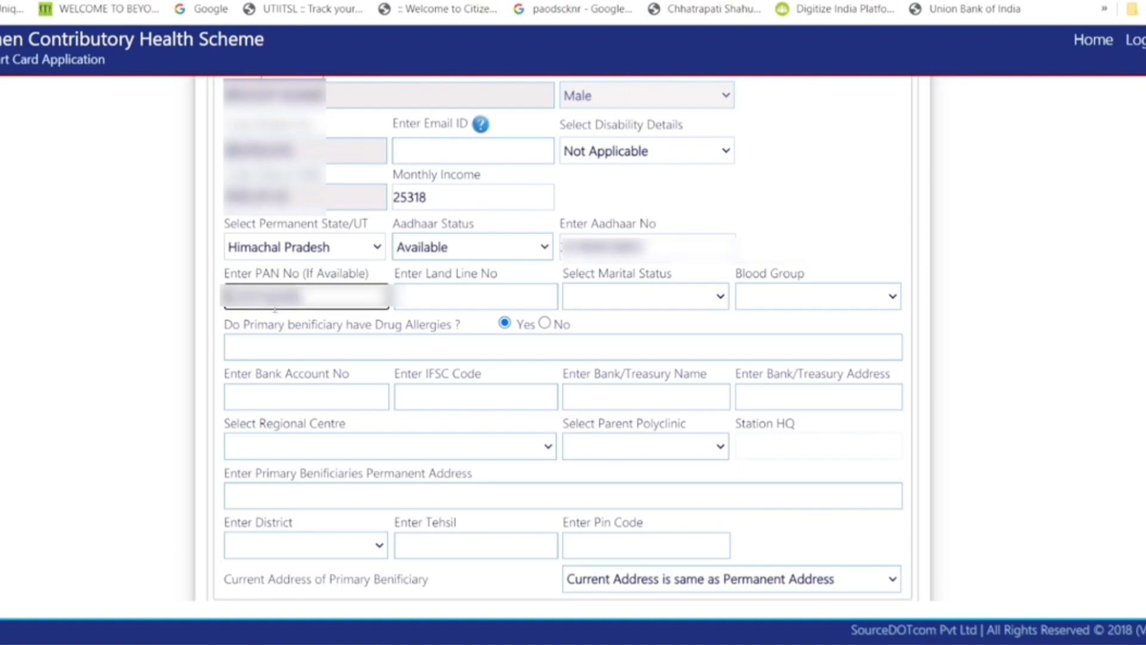
Step: Complete the primary beneficiary's personal details with marital status Married, blood group O+ve and no drug allergies
click(638, 306)
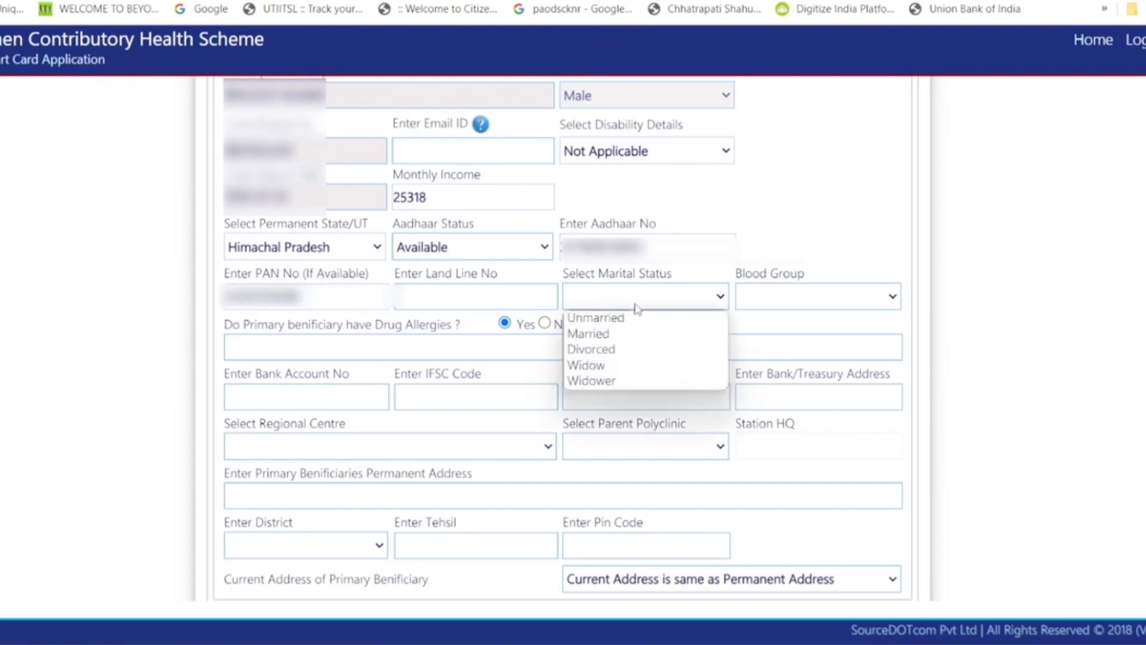
click(603, 333)
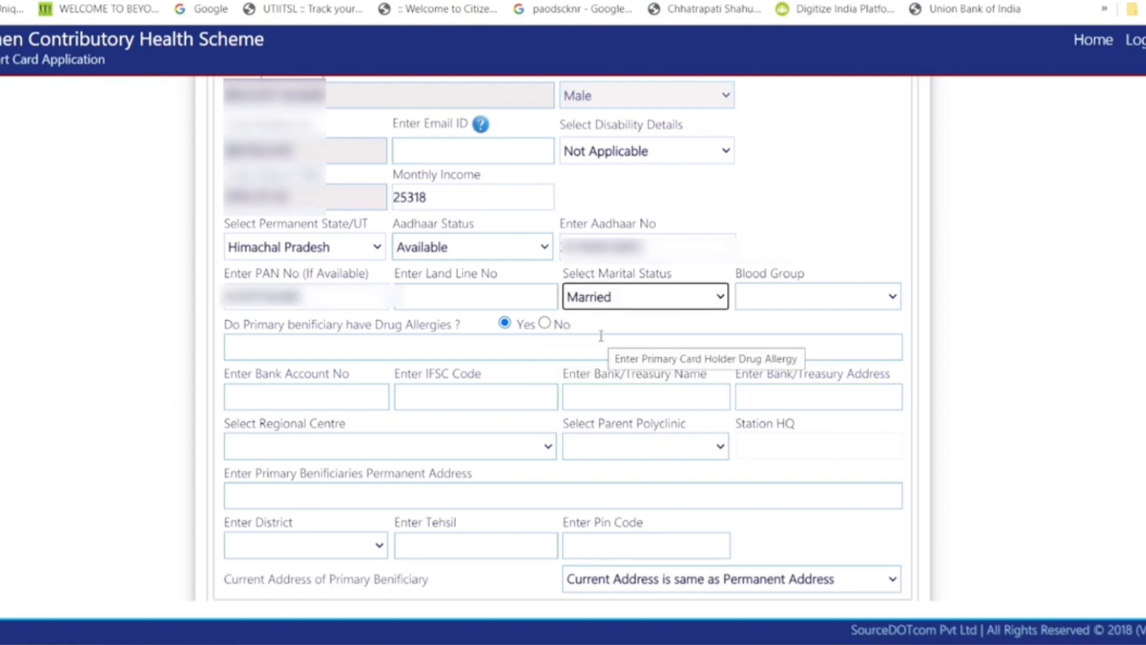
click(786, 299)
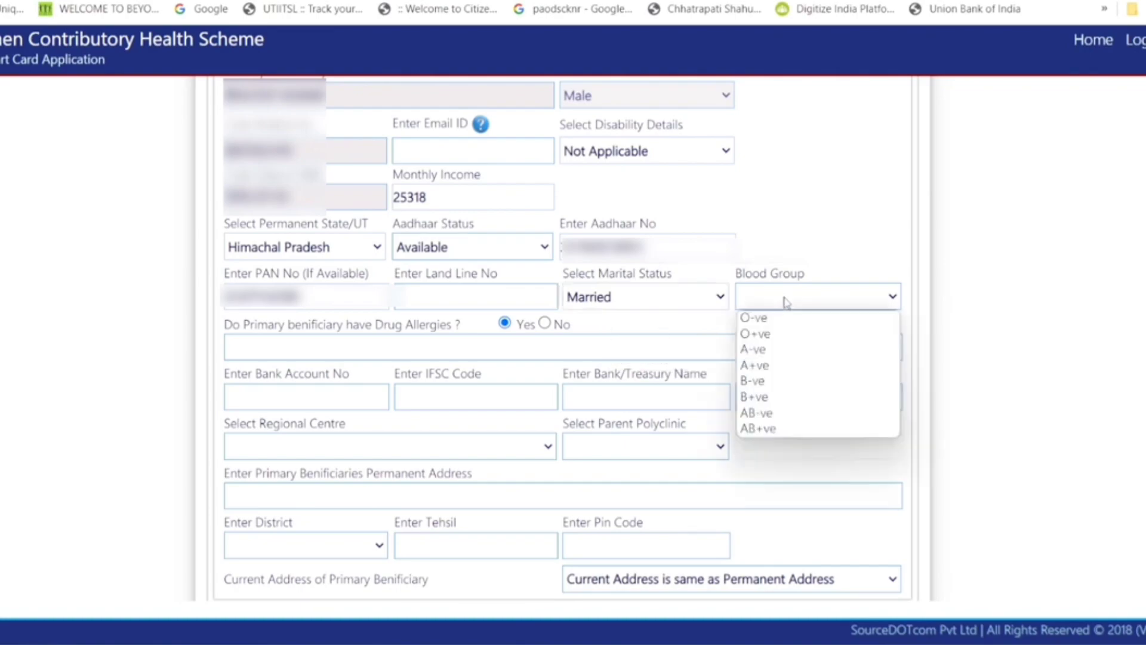
click(774, 335)
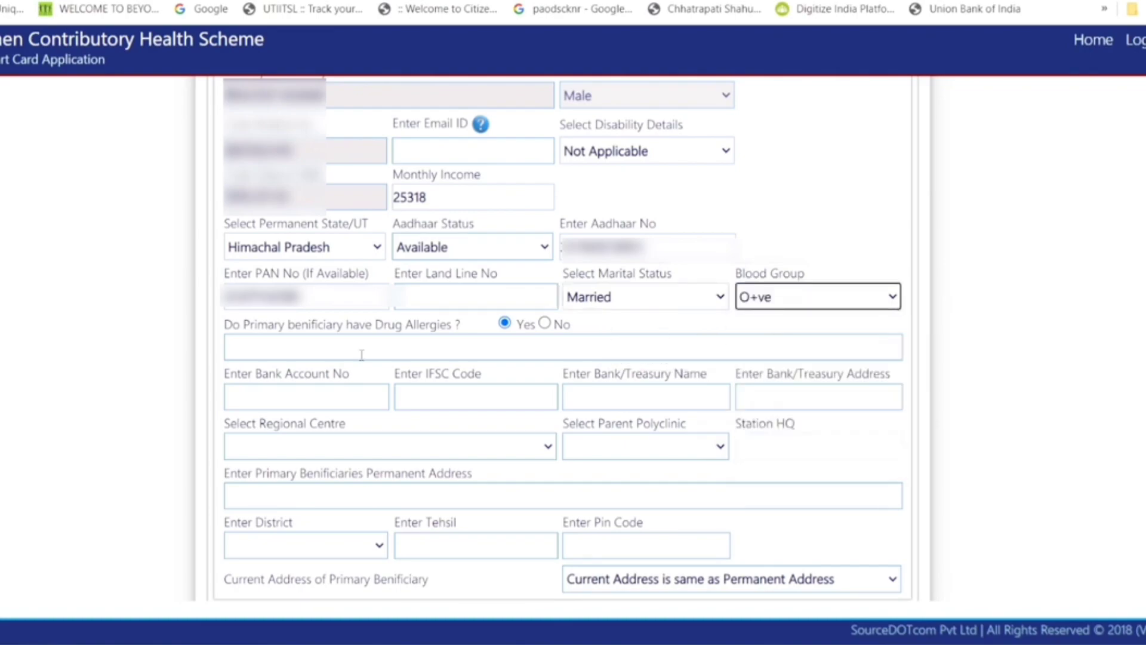
click(546, 324)
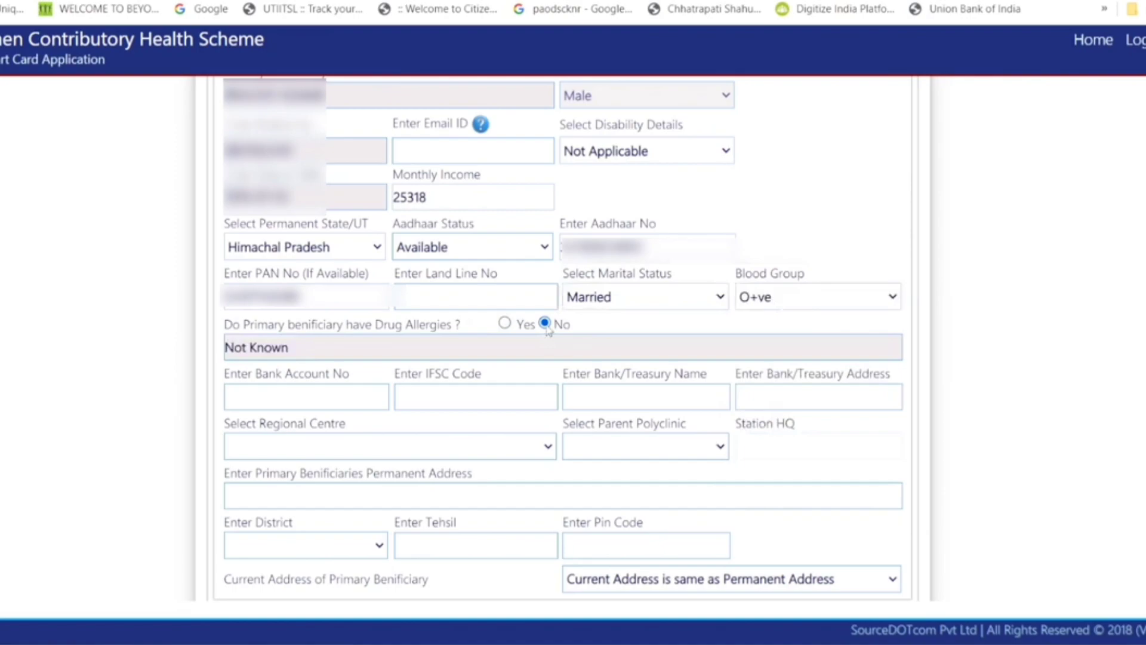
Step: Enter the primary beneficiary's bank account number
click(346, 403)
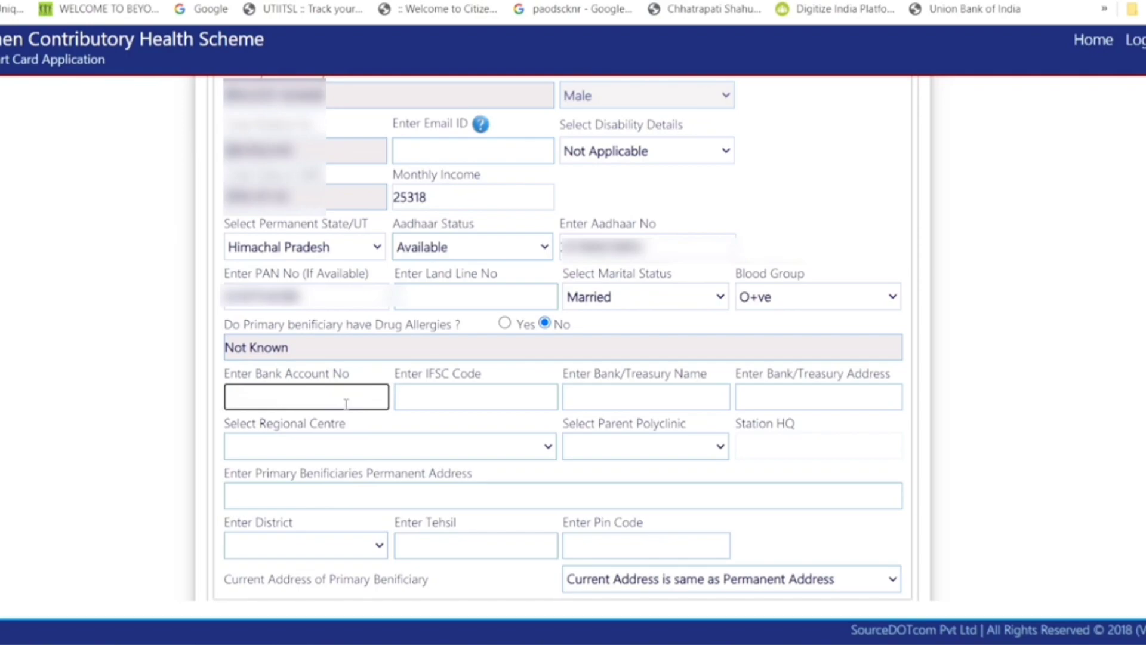
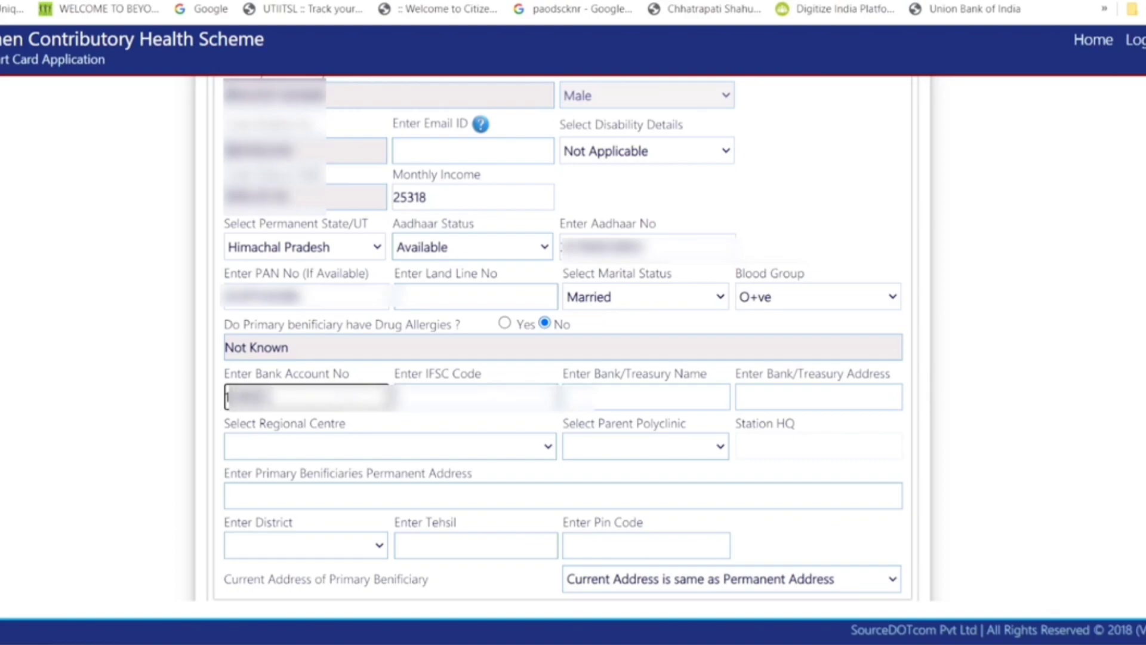
Step: Enter the IFSC code of the primary beneficiary's bank branch
key(Tab)
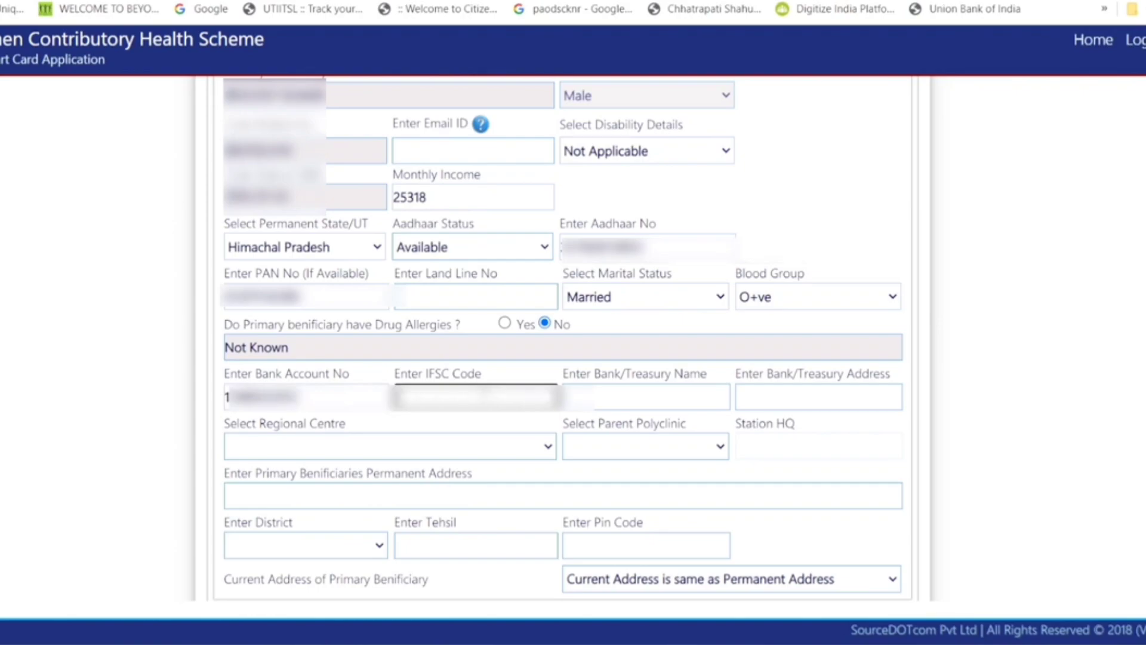
text(SBIN000)
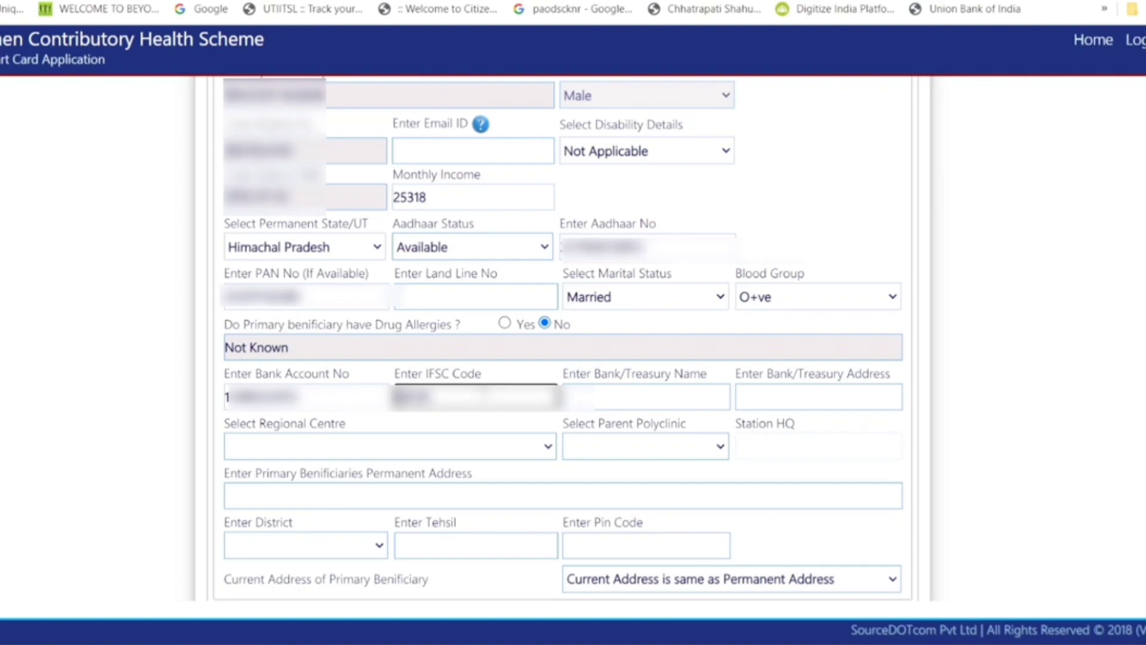
key(BackSpace)
text(00000)
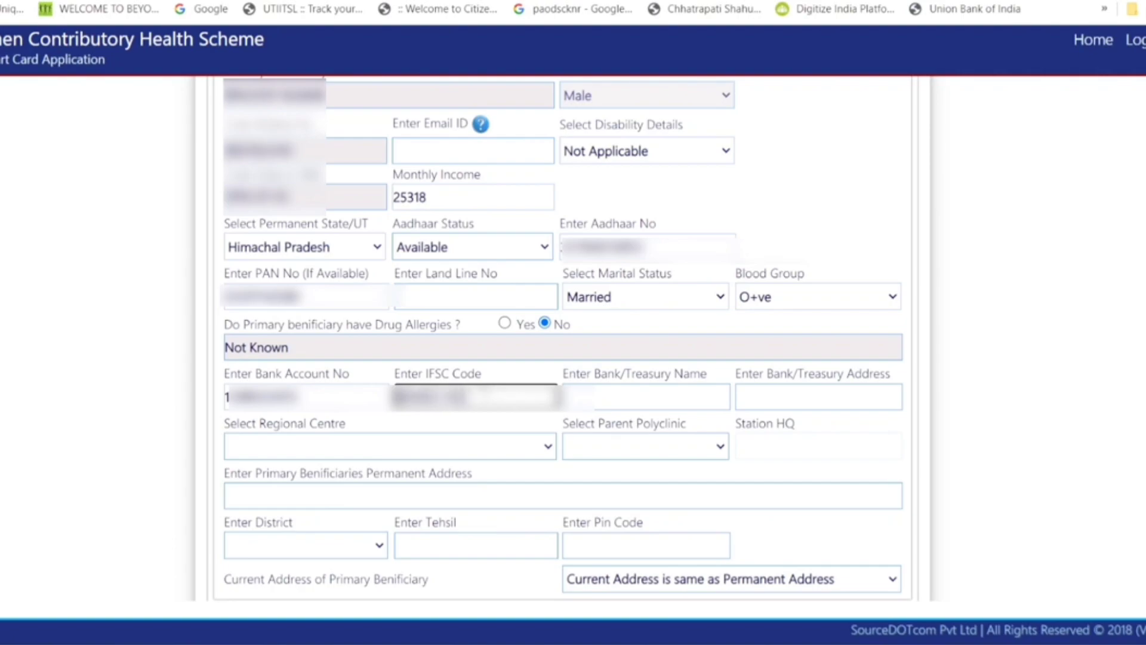
Step: Enter STATE BANK OF INDIA as the bank name and SUNDAR NAGAR as the bank address
click(639, 398)
text(STATE BAN)
text(K OF IND)
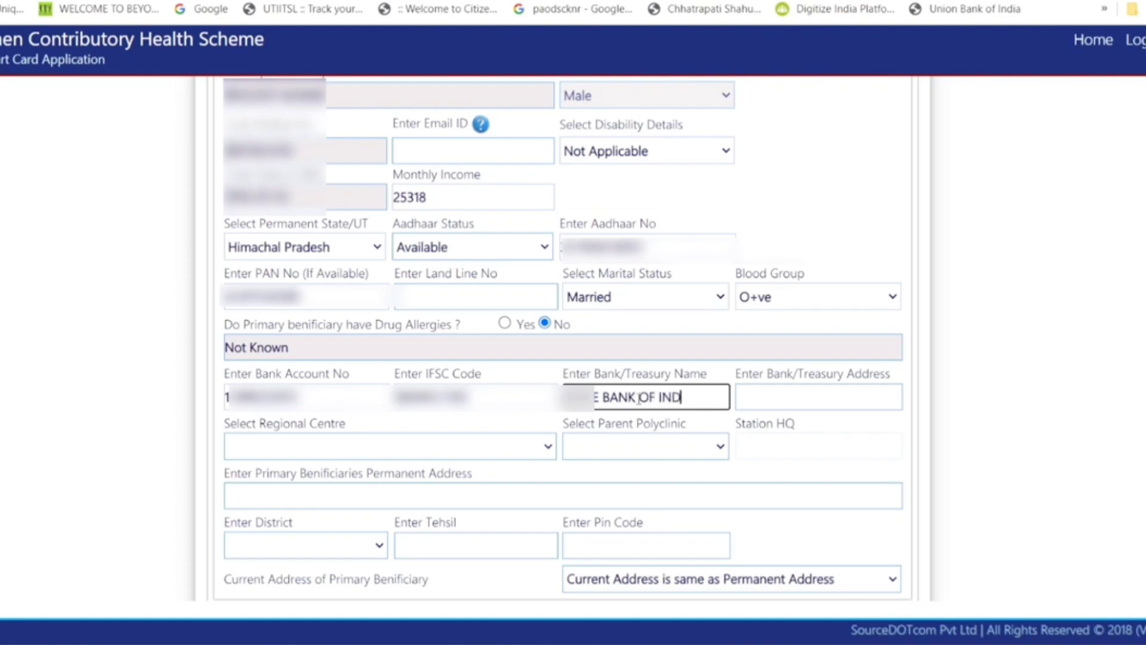
text(IA)
click(800, 403)
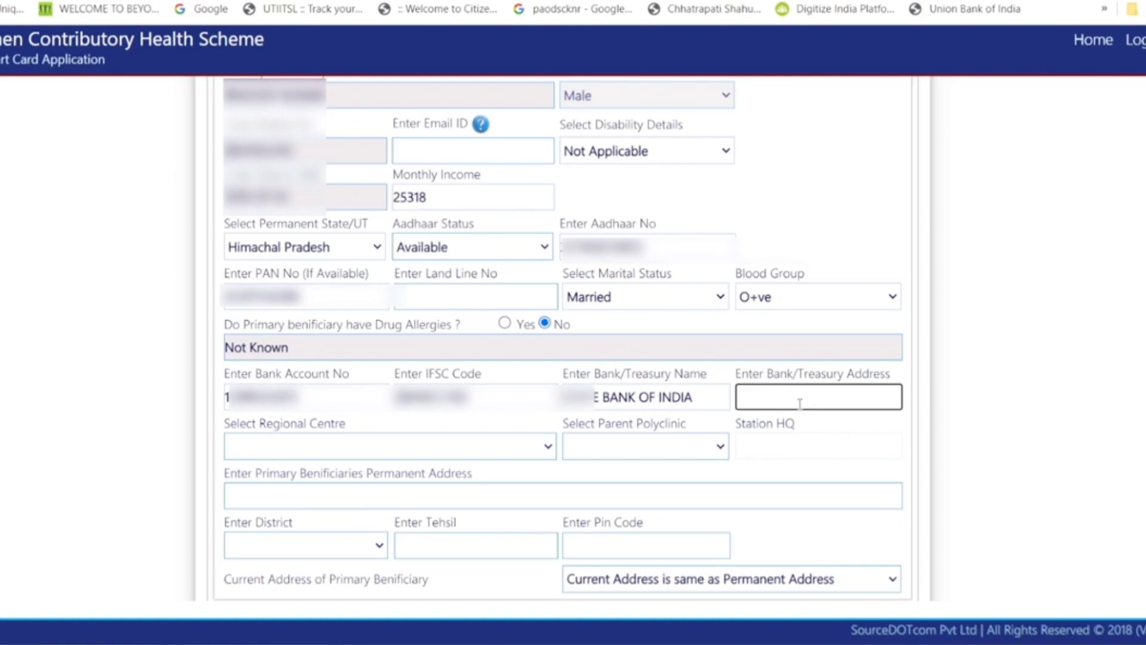
text(SUNDAR NAGAR)
Step: Select Yol as the regional centre and Mandi as the parent polyclinic
click(376, 452)
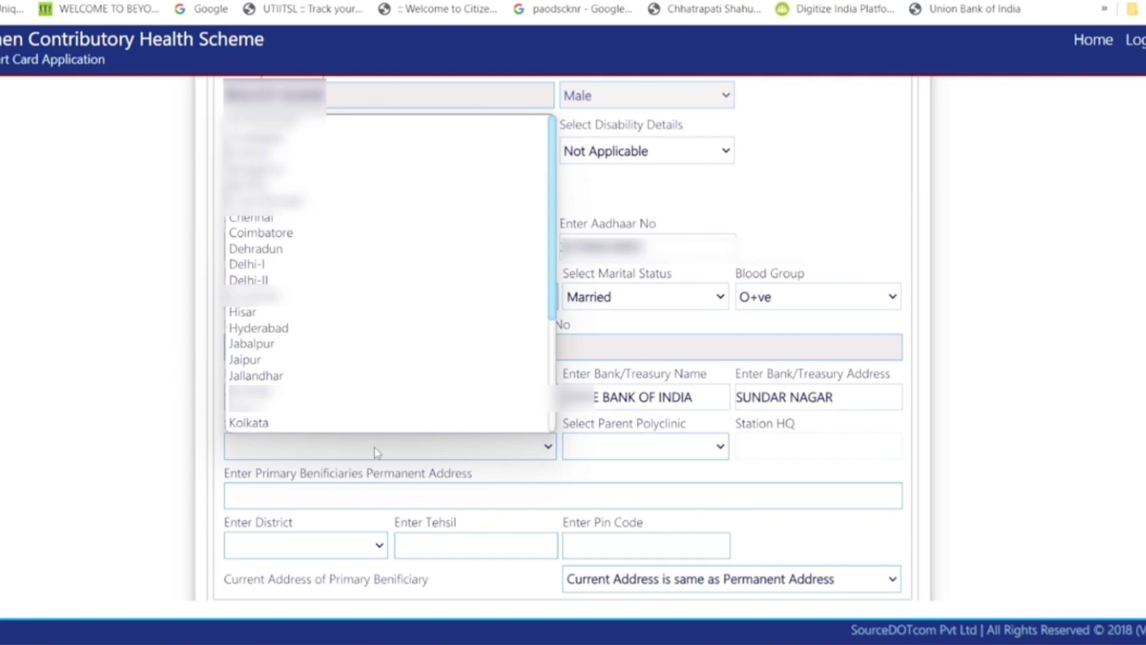
scroll(262, 420, down, 3)
click(262, 420)
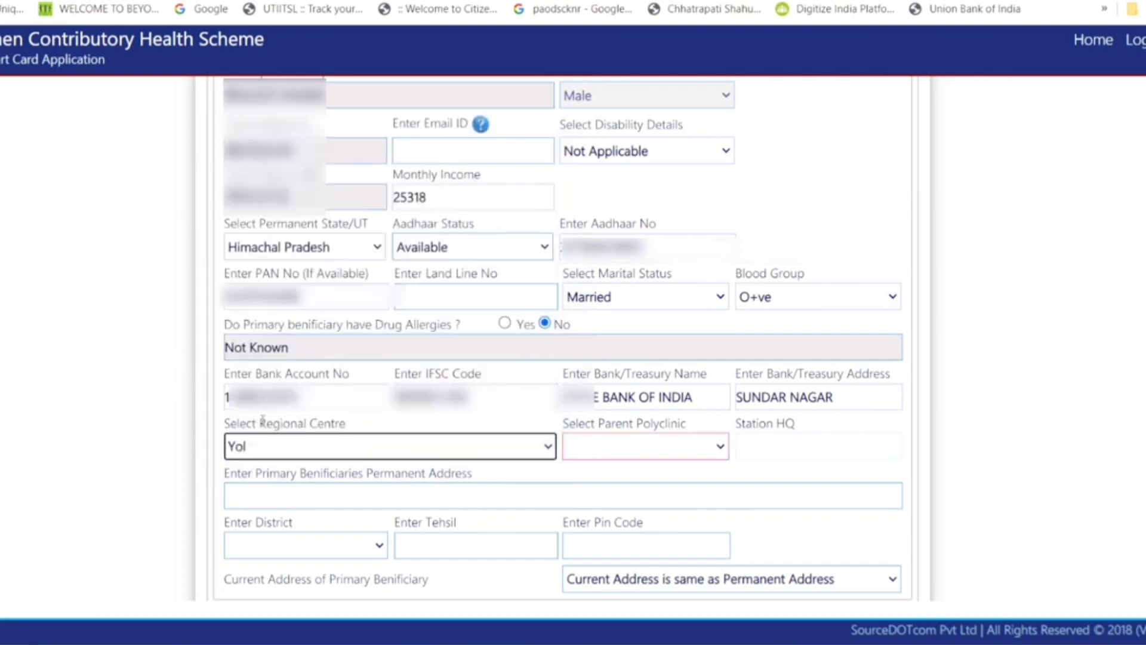
click(622, 450)
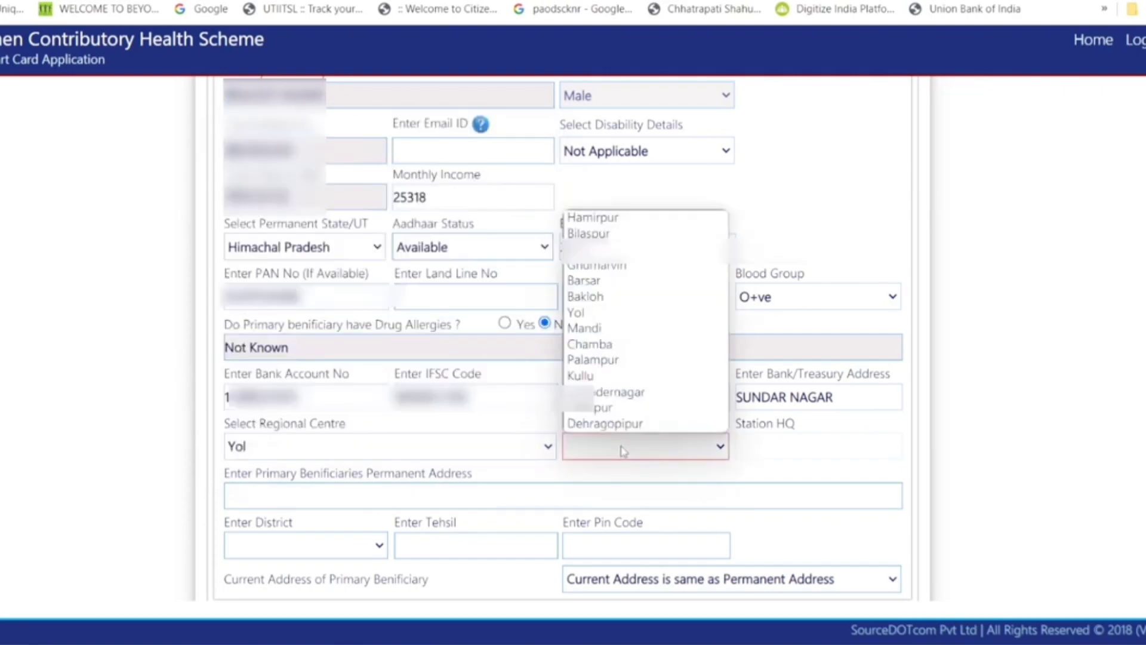
click(622, 332)
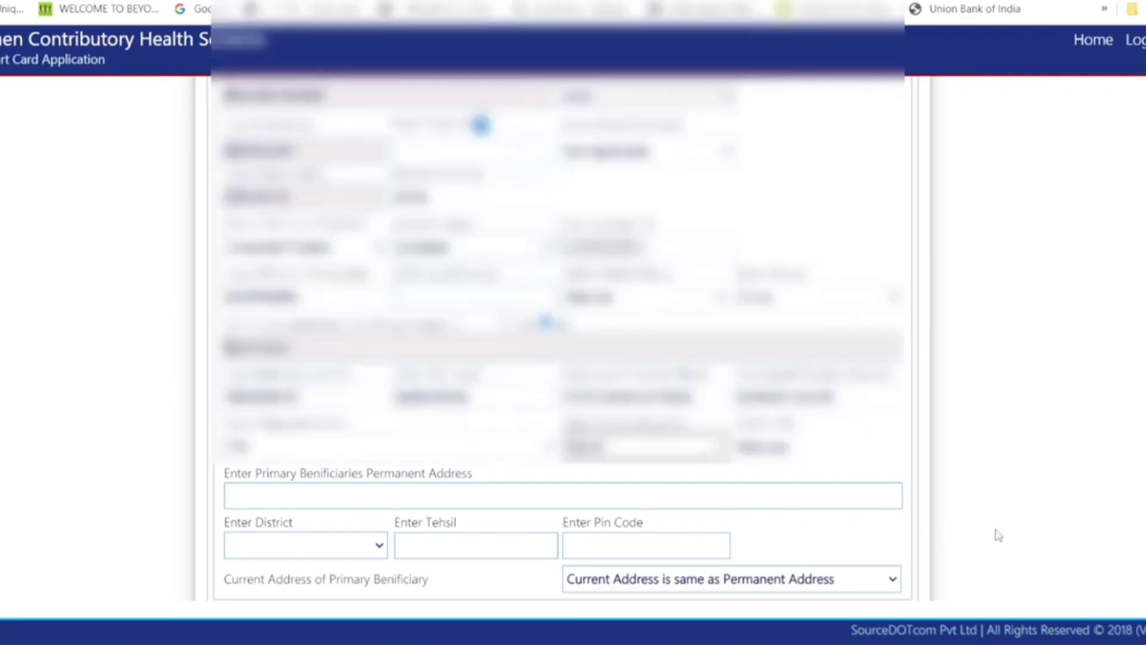
Step: Enter the village and post office details in the primary beneficiary's permanent address
scroll(997, 536, down, 5)
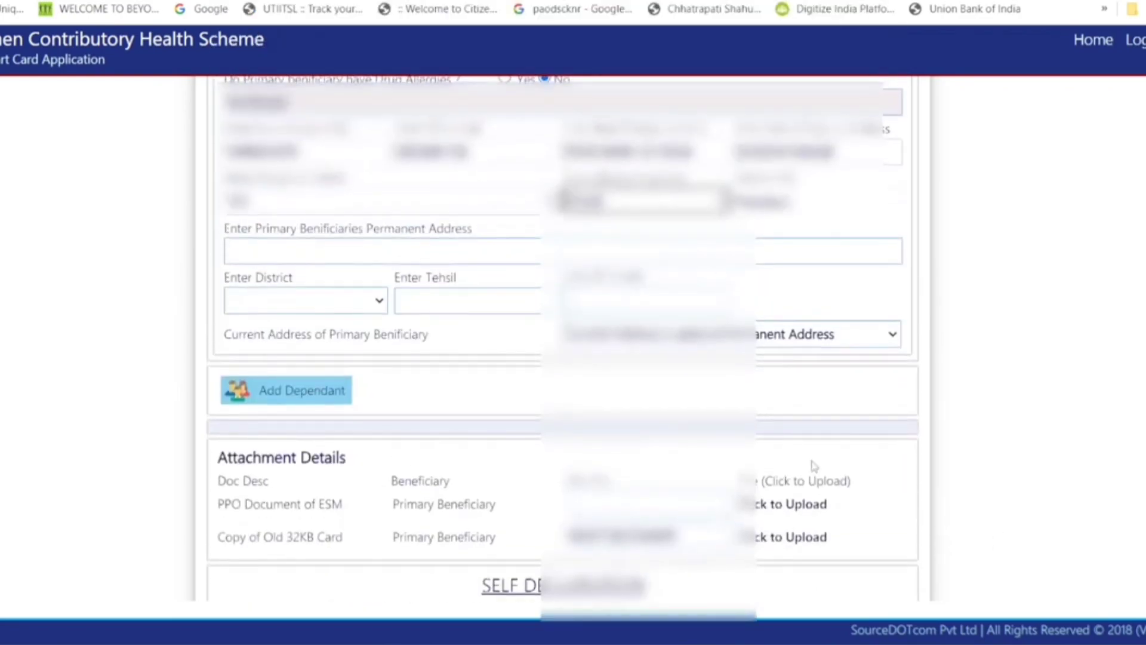
click(336, 247)
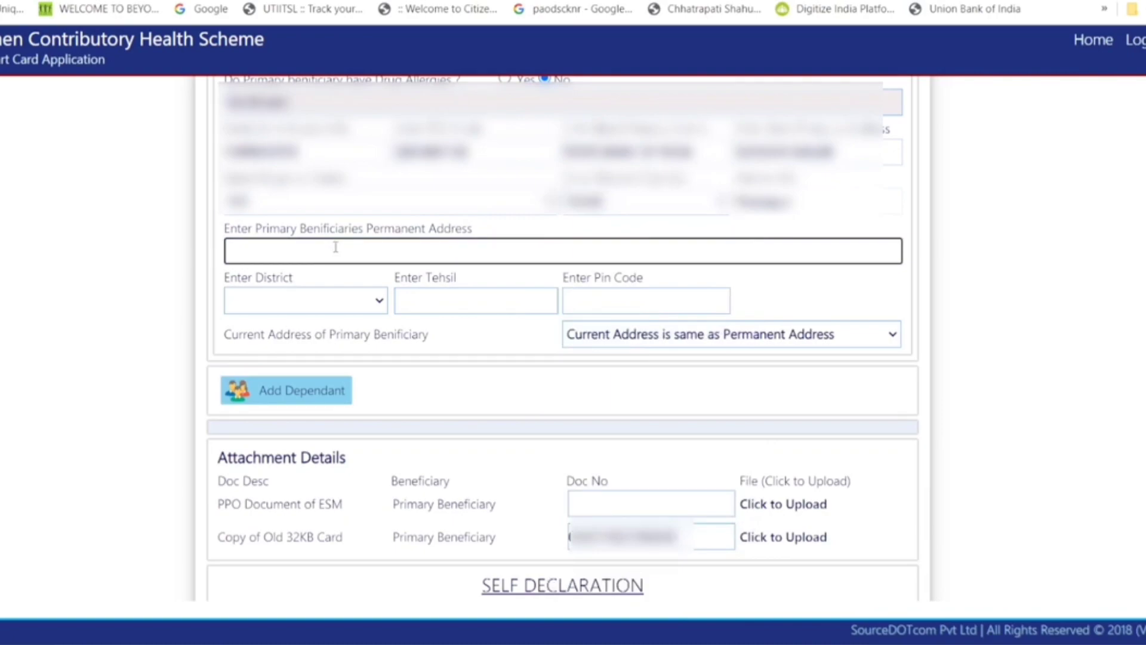
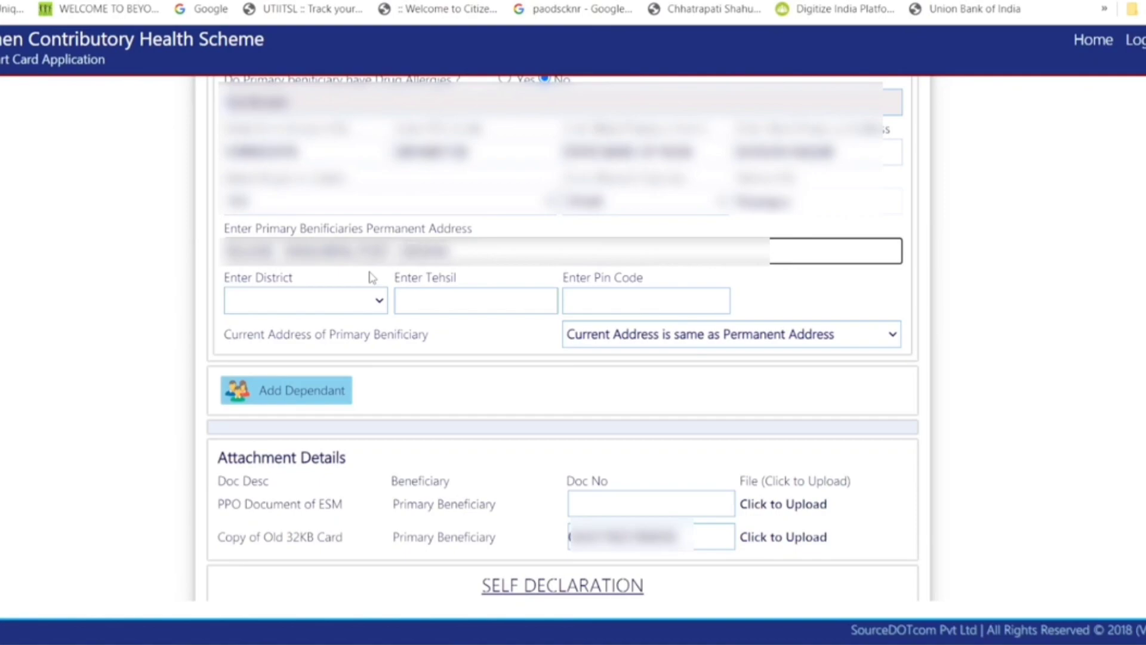
Step: Enter SUNDER NAGAR as the tehsil and select Mandi as the district of the permanent address
click(452, 300)
text(SUNDER NAGAR)
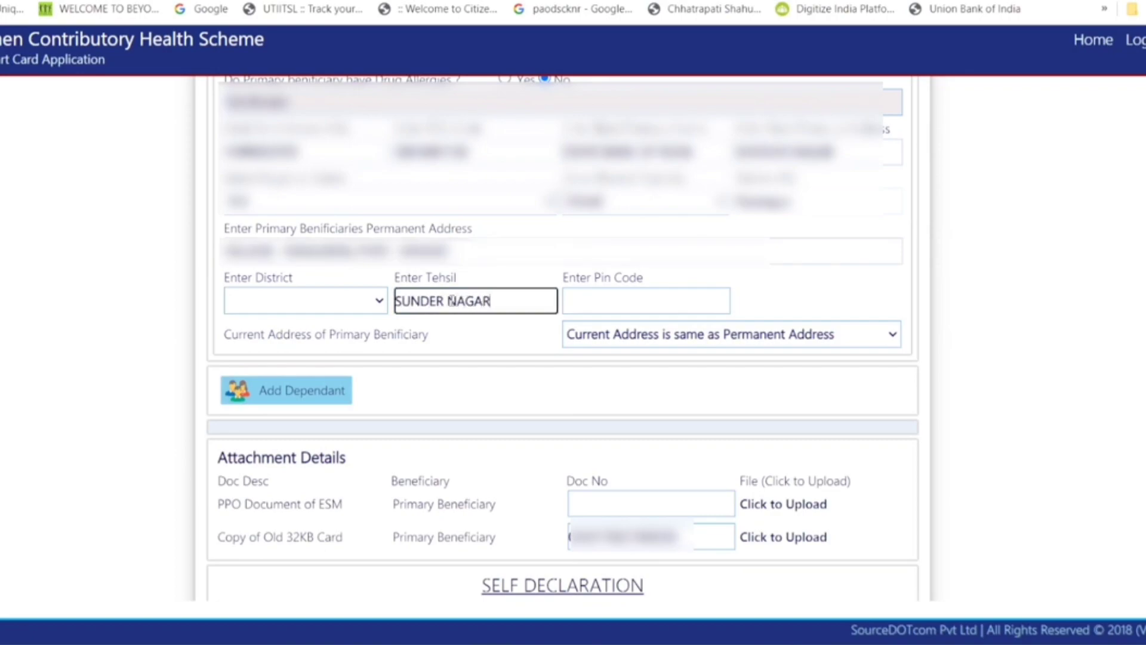
click(290, 311)
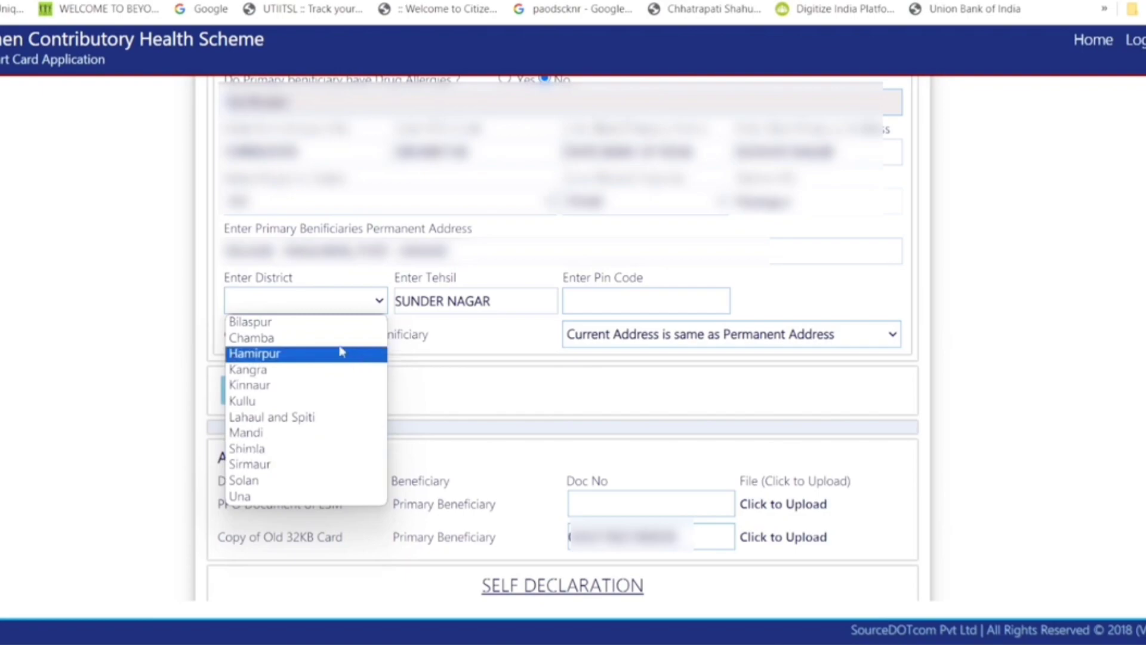
click(273, 435)
Step: Enter the postal pin code in the primary beneficiary's permanent address
click(617, 303)
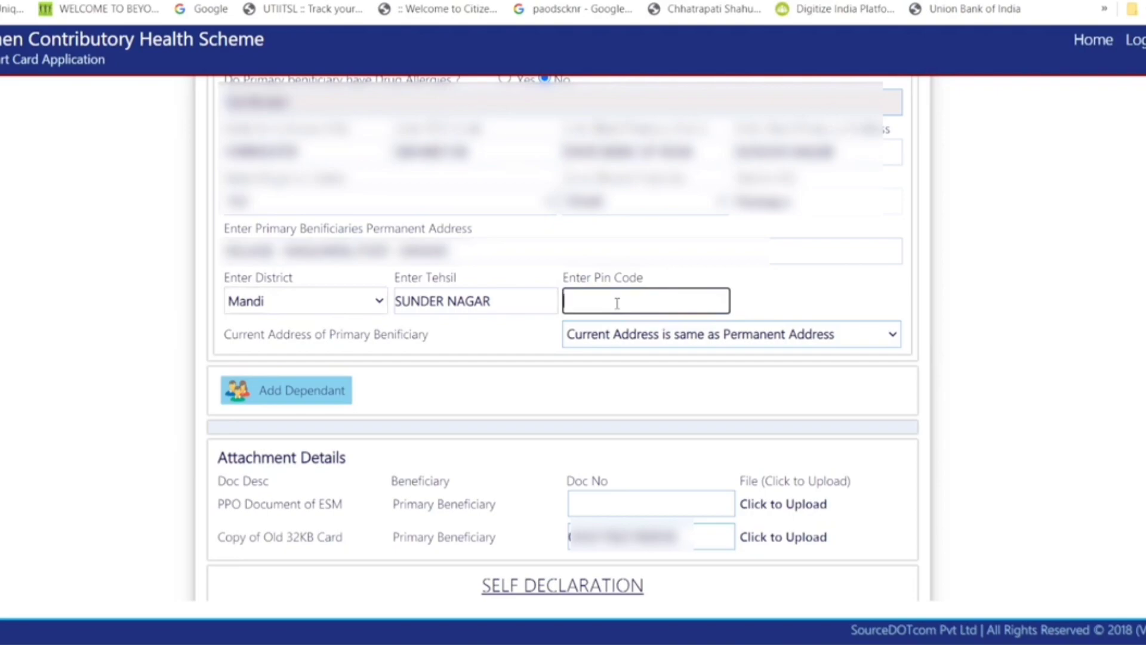
text(175)
key(BackSpace)
key(BackSpace)
key(BackSpace)
text(1)
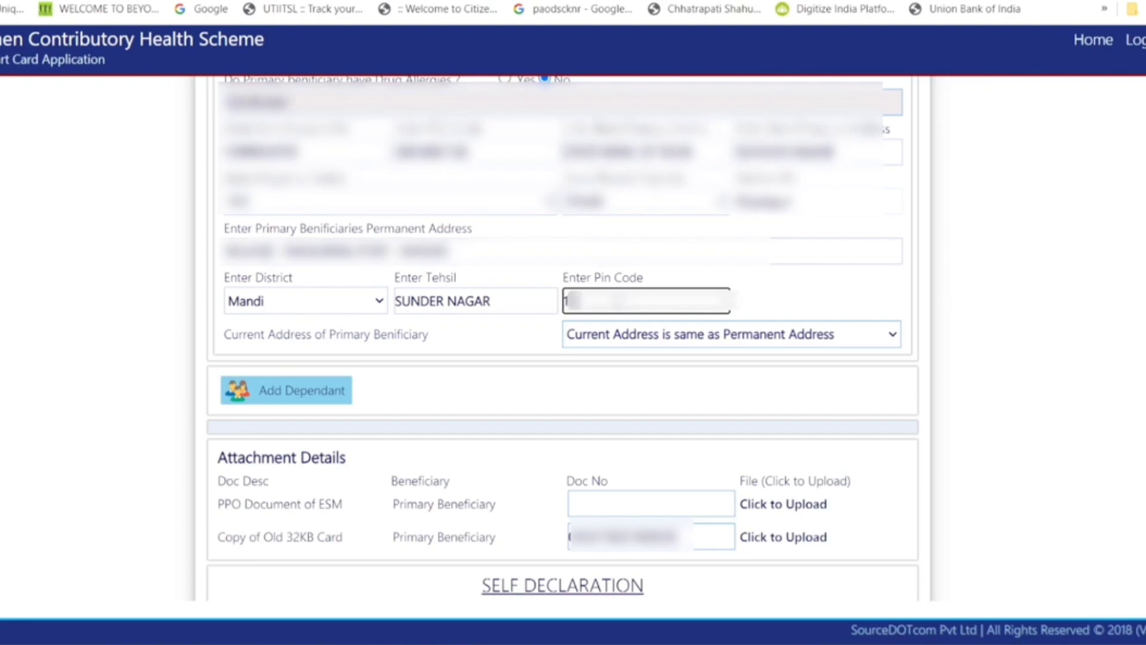
text(750118)
click(956, 357)
Step: Add a blank Dependant Details section to the application below the primary beneficiary's address
scroll(955, 358, down, 2)
scroll(957, 360, down, 1)
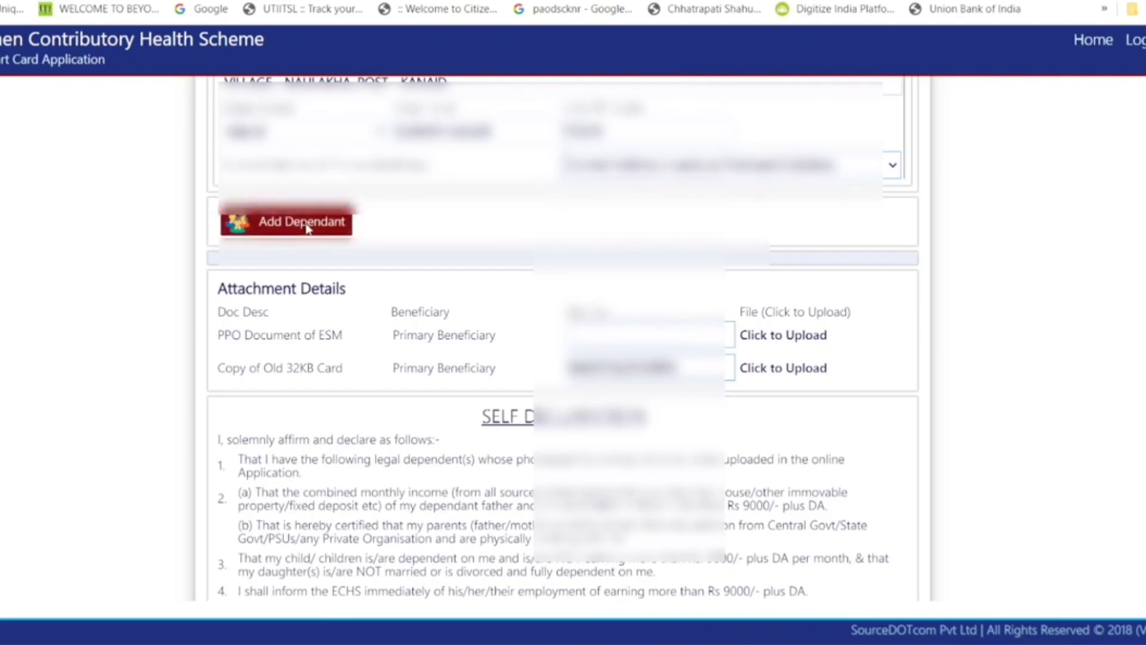
scroll(491, 256, down, 2)
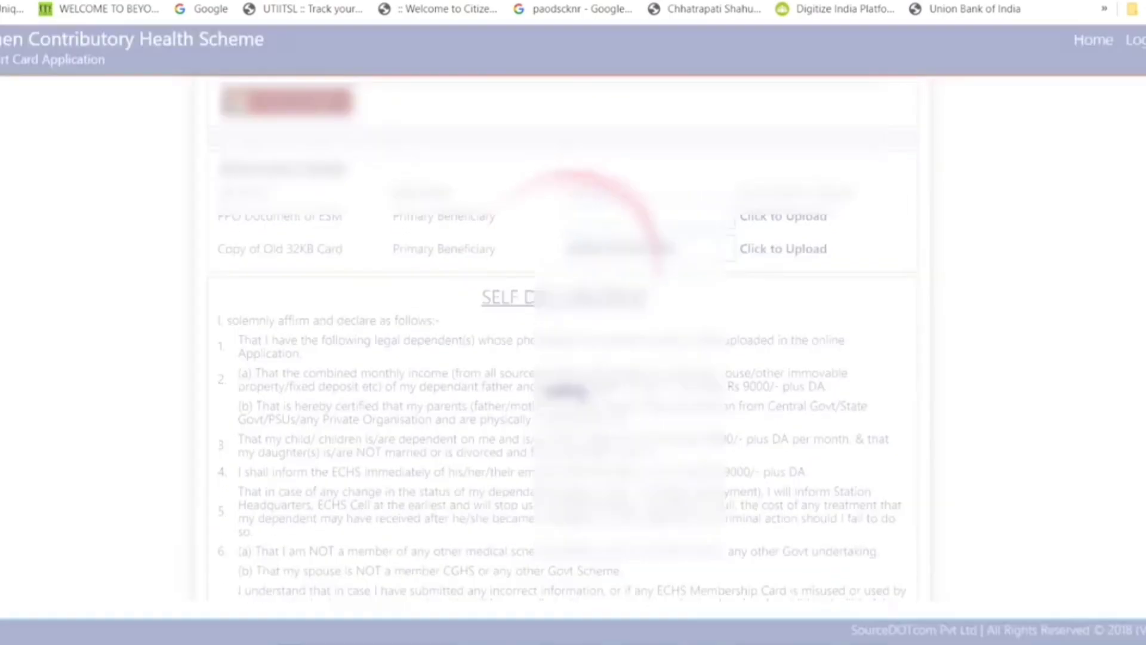
scroll(486, 261, up, 10)
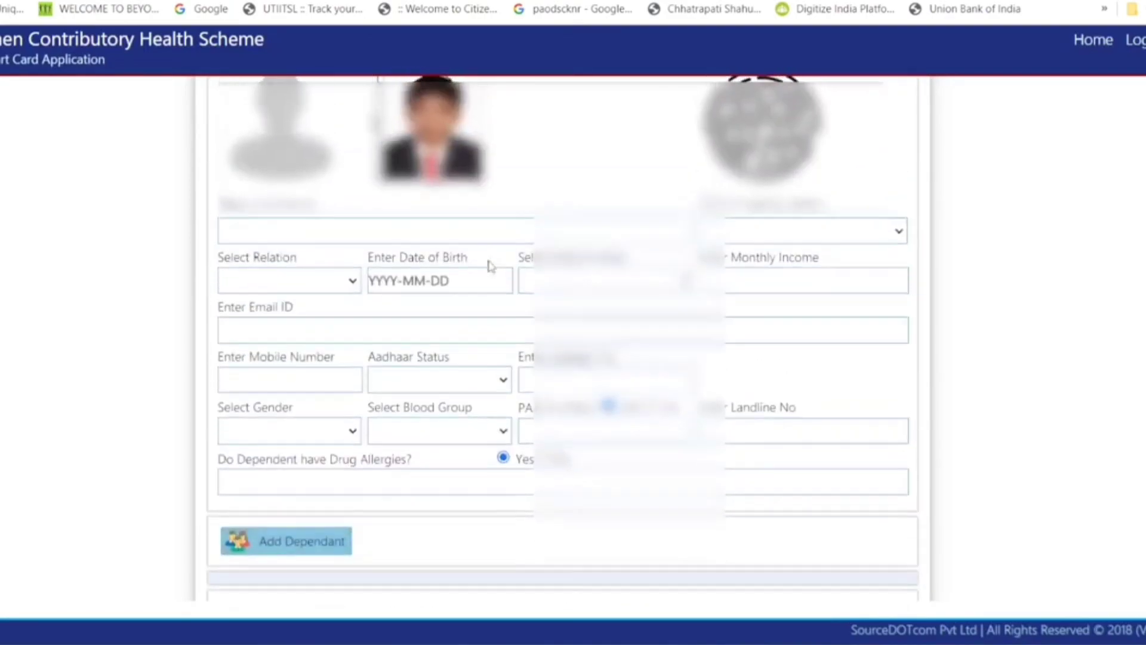
scroll(491, 267, down, 5)
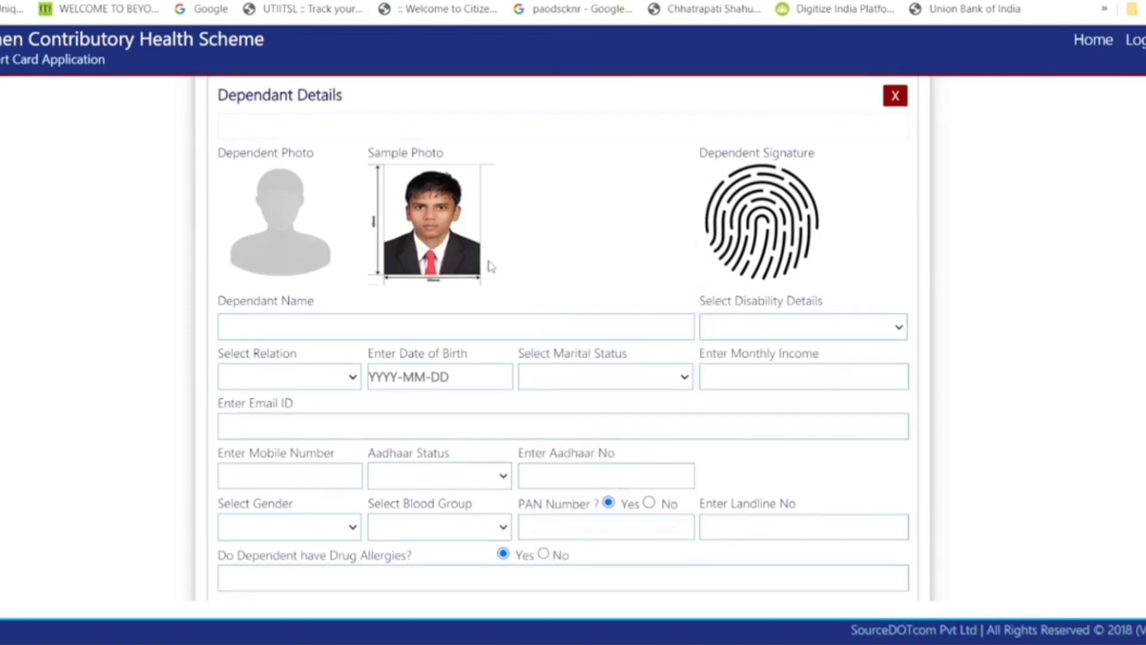
scroll(350, 338, down, 1)
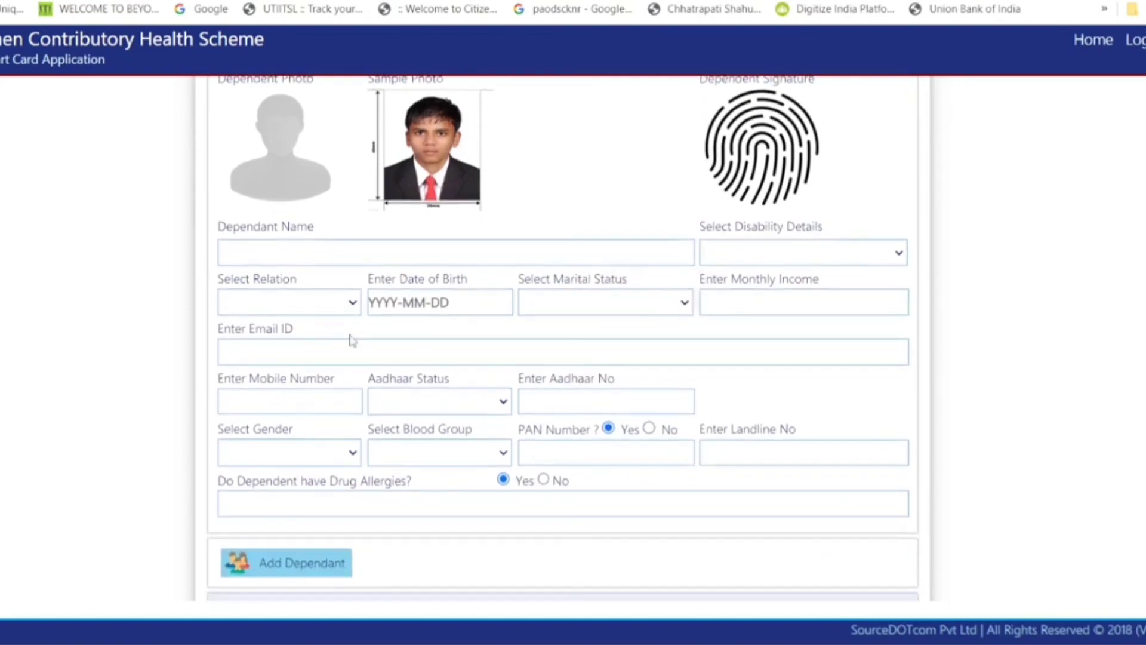
Step: Enter the dependant's name, with Not Applicable as the disability details and Spouse as the relation
click(295, 279)
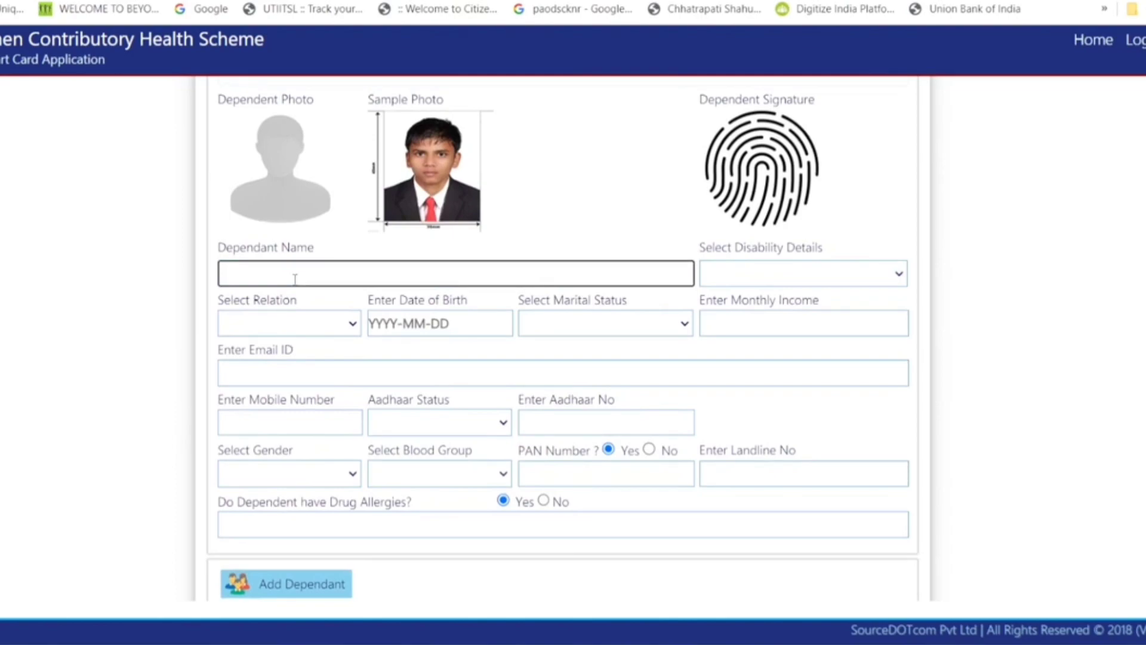
text(????)
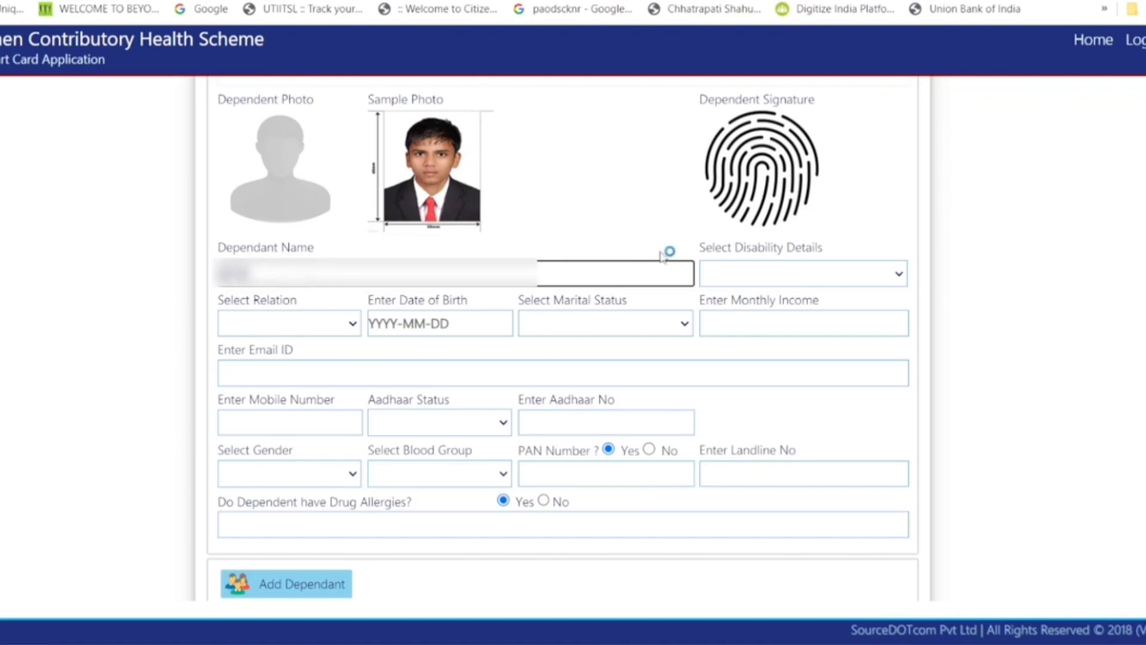
click(754, 280)
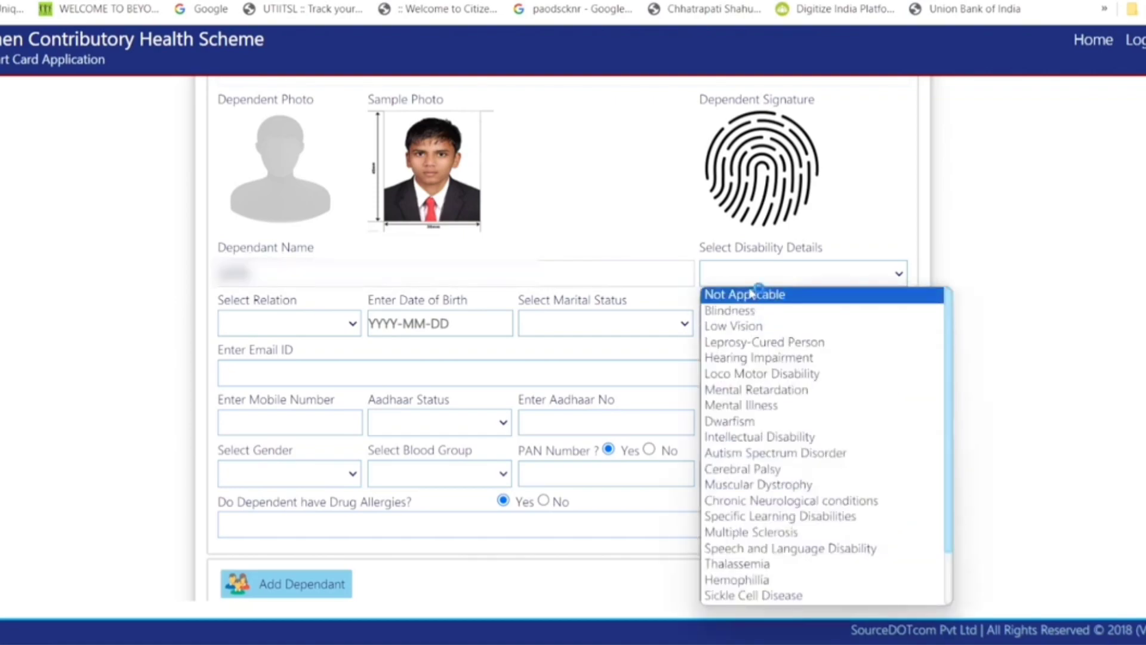
click(755, 294)
click(308, 329)
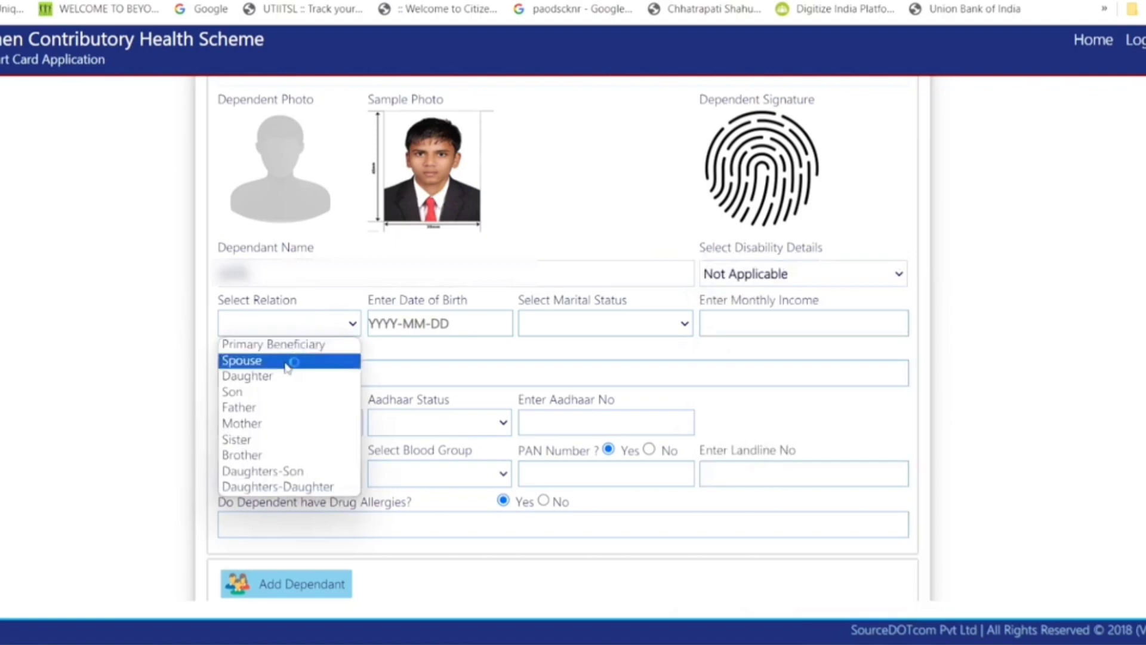
click(288, 360)
Step: Enter the spouse's date of birth by choosing its year, month and day
click(468, 331)
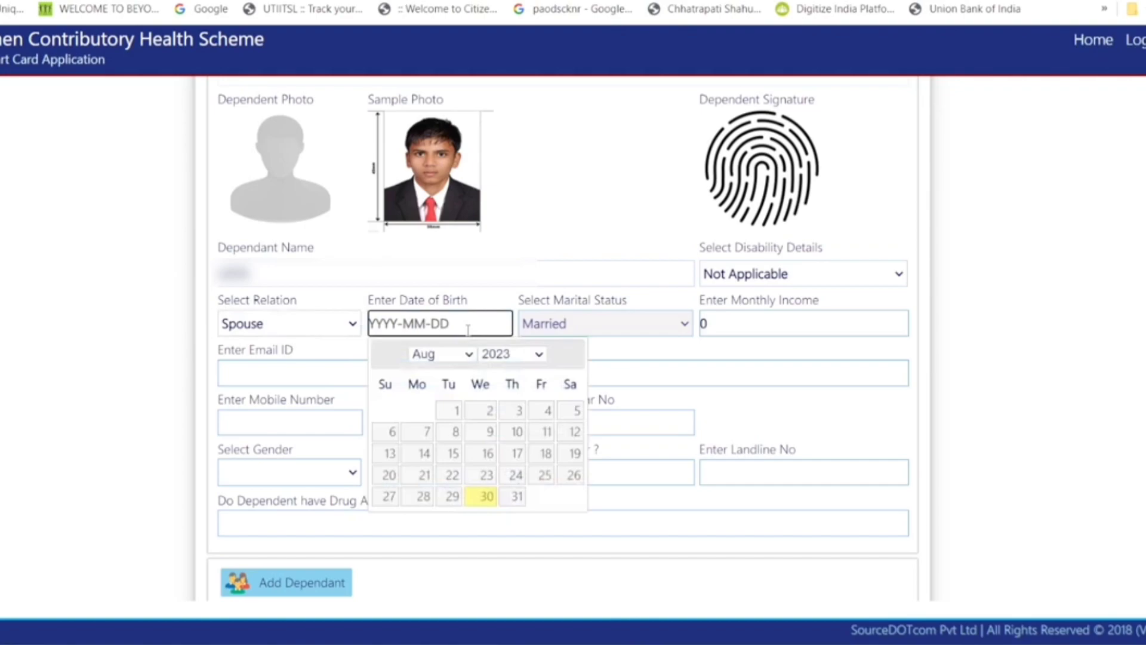
click(519, 357)
scroll(533, 148, up, 13)
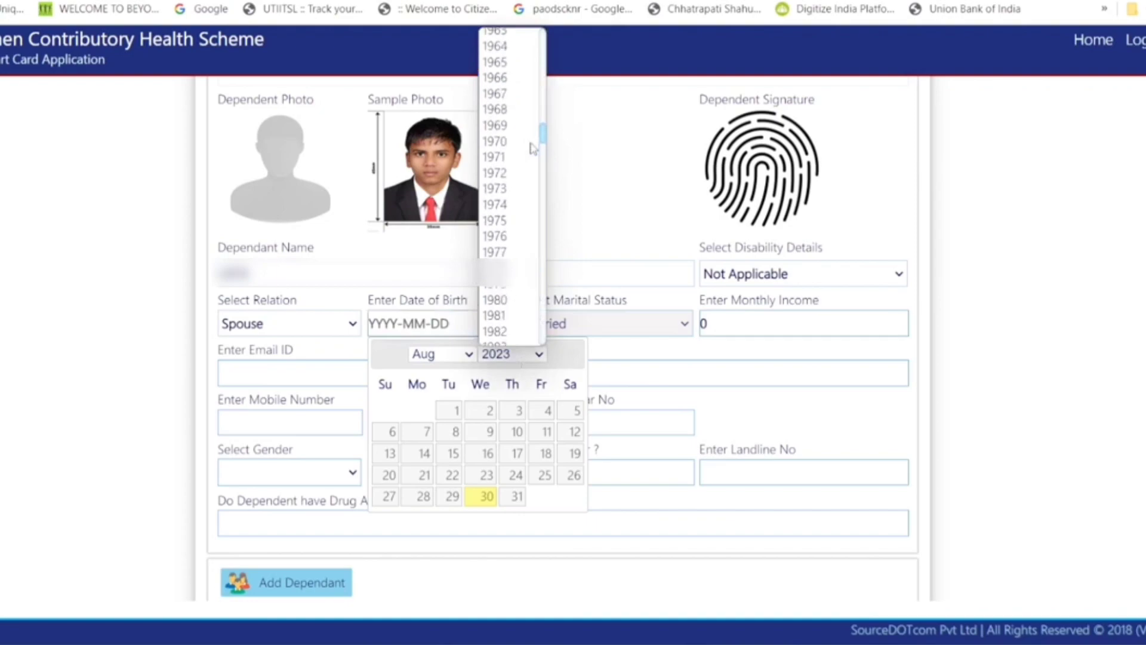
click(501, 285)
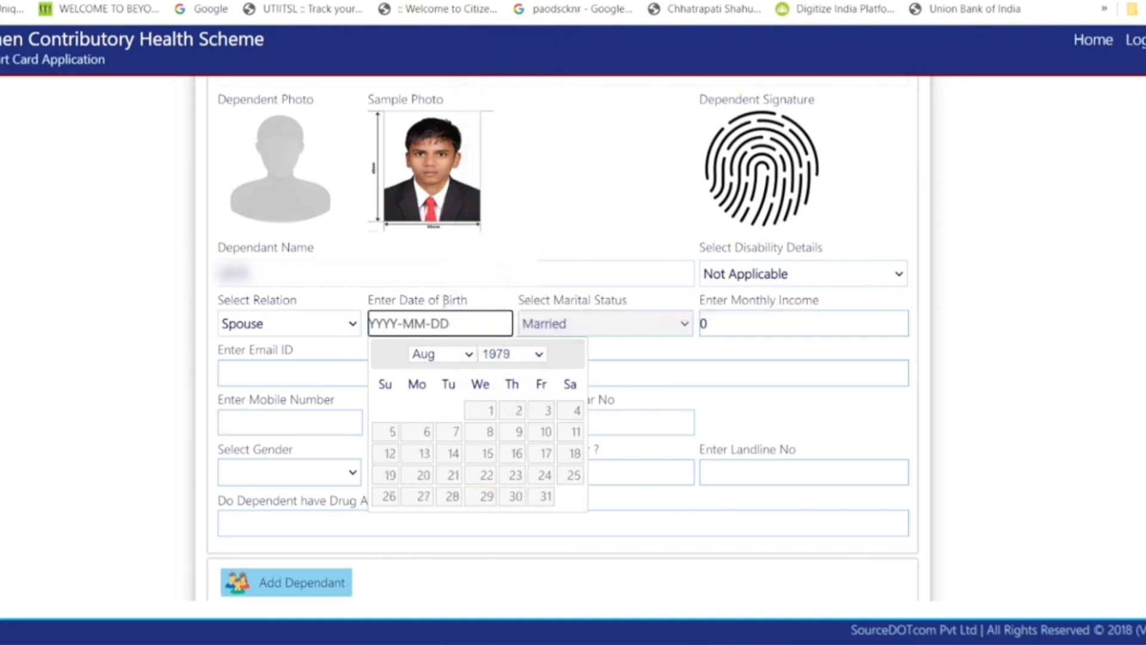
click(442, 355)
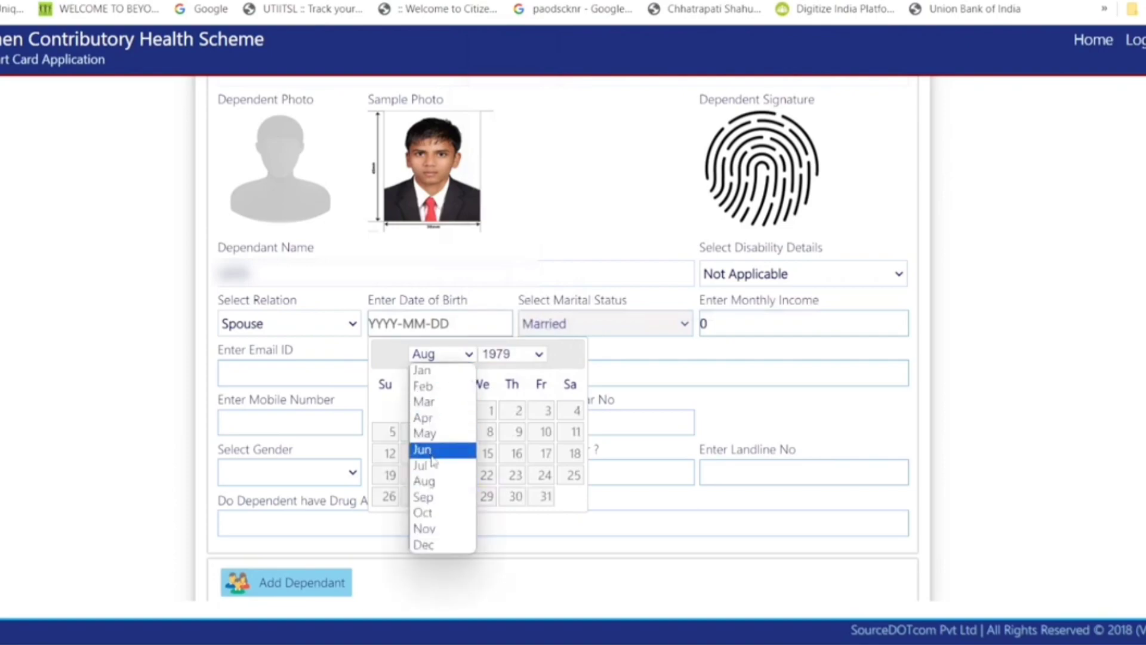
click(434, 501)
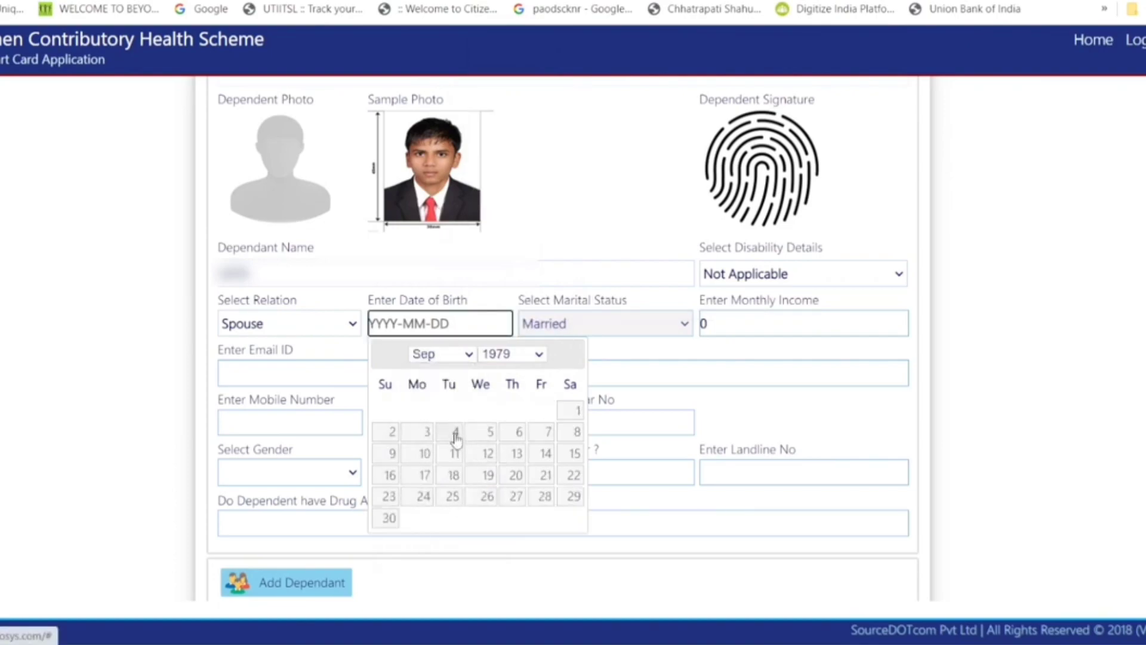
click(488, 453)
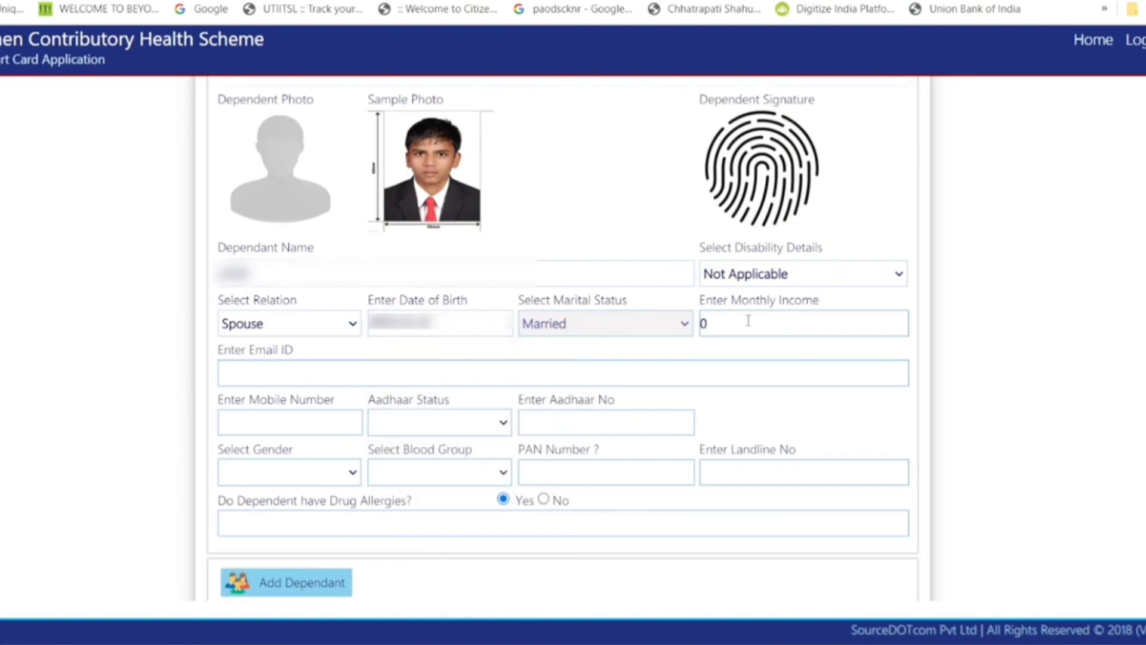
Step: Enter the spouse's mobile number and Aadhaar number, with the Aadhaar status set to Available
click(255, 424)
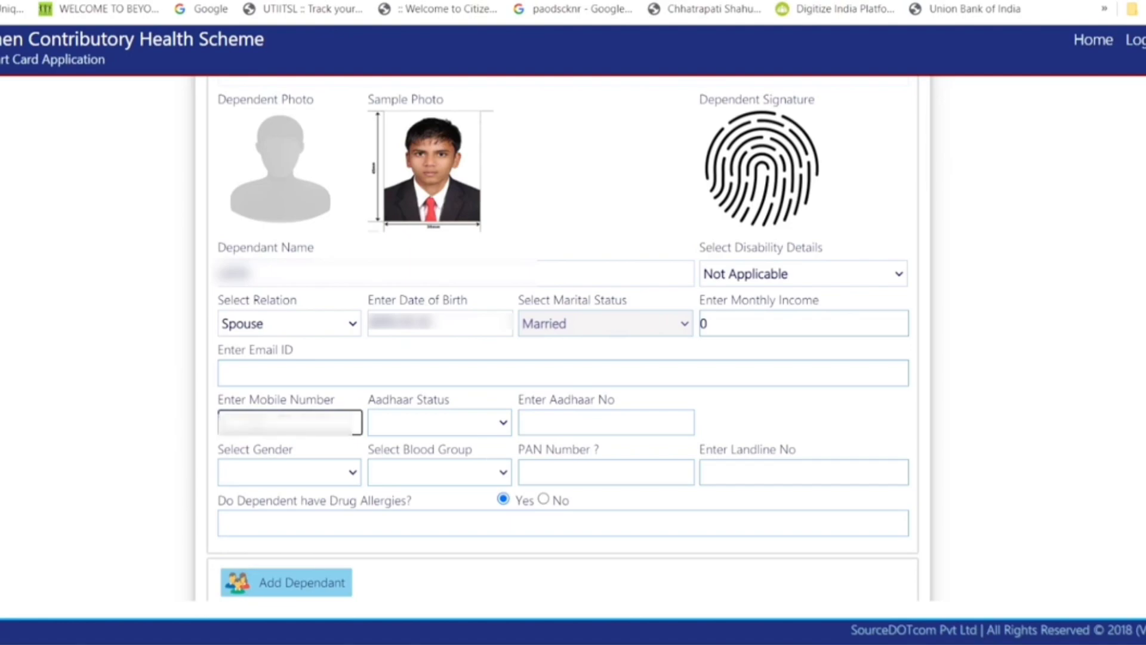
text(XXXXXXXXXX)
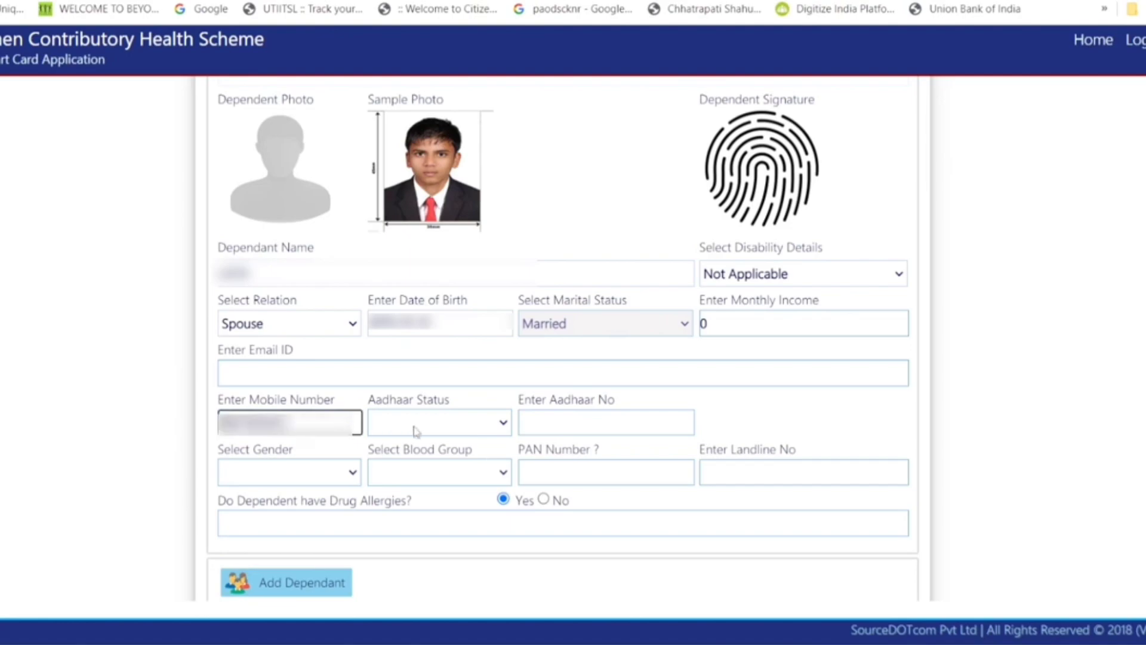
click(416, 431)
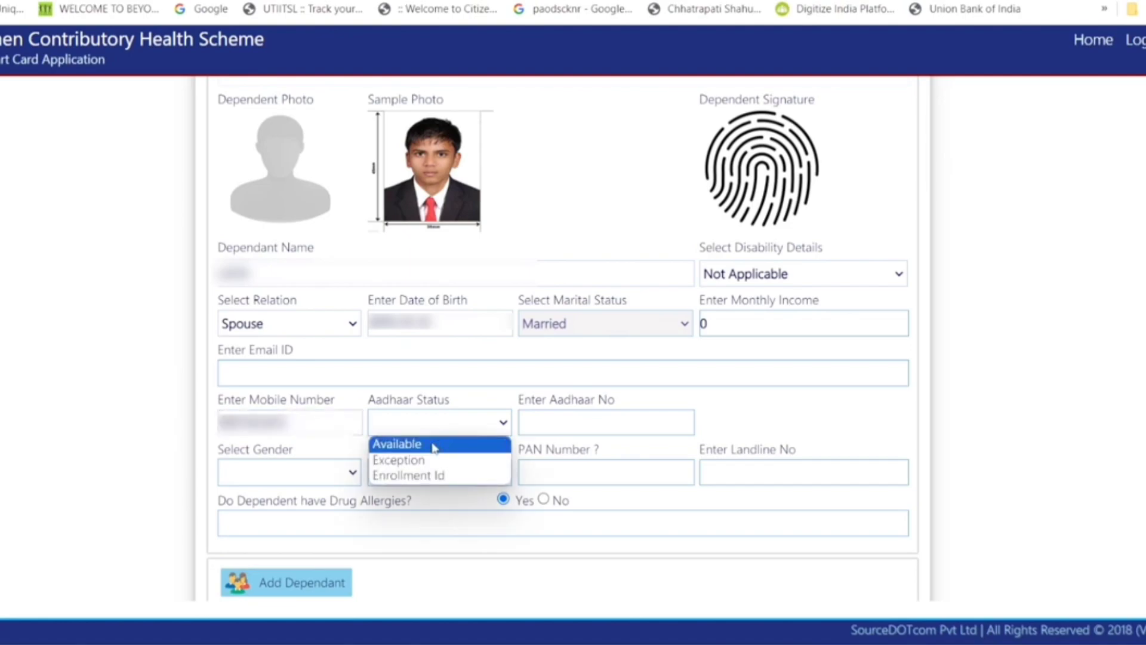
click(421, 443)
click(590, 426)
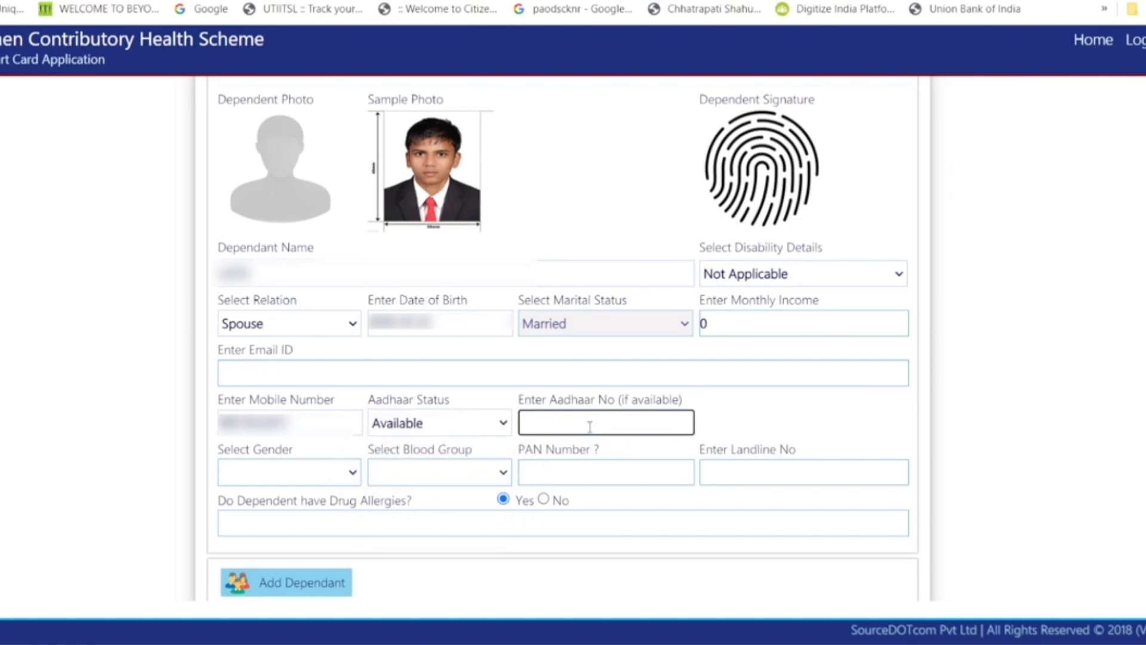
text(XXXXXXXXXXXX)
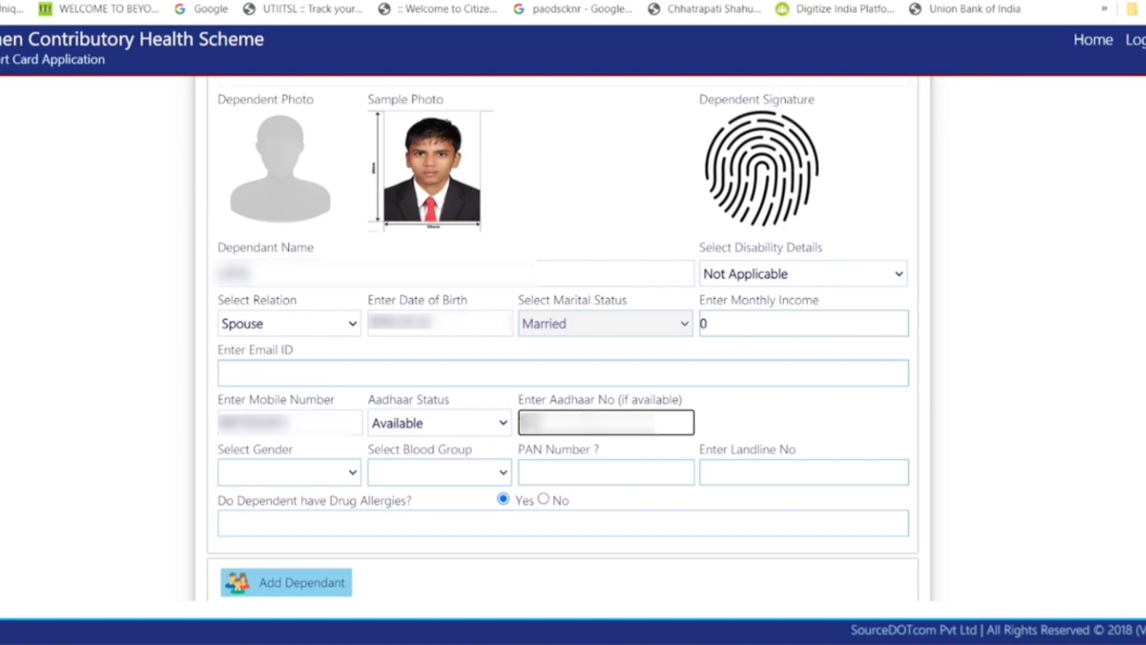
text(XXXXXXXXX)
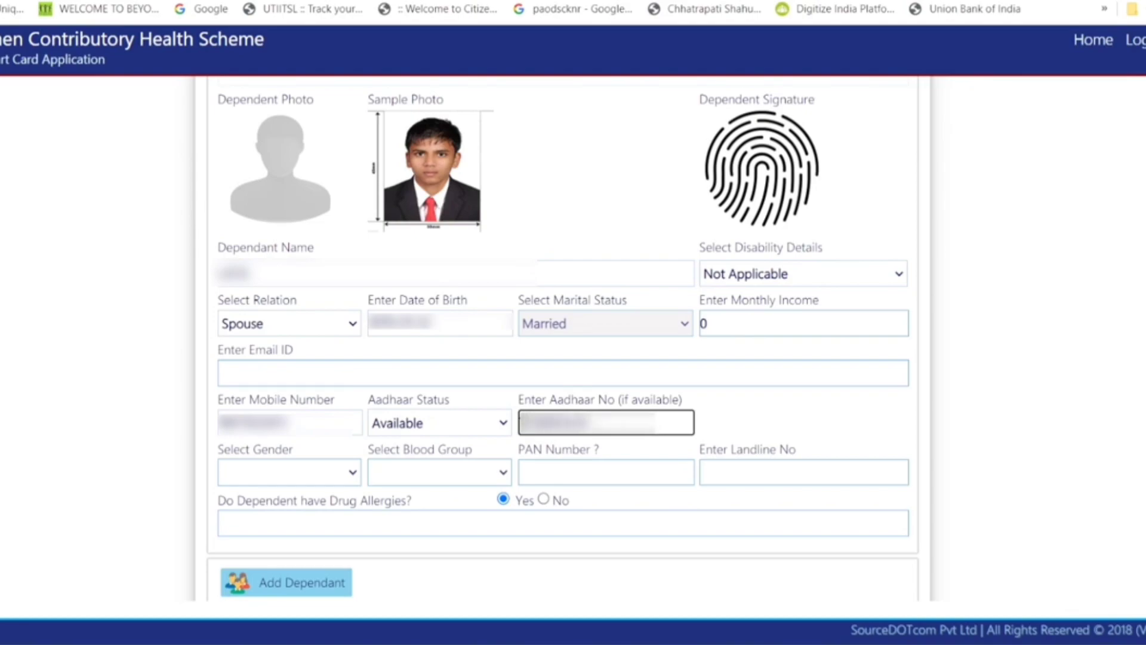
Step: Select Female as the spouse's gender and B+ve as the blood group
click(282, 472)
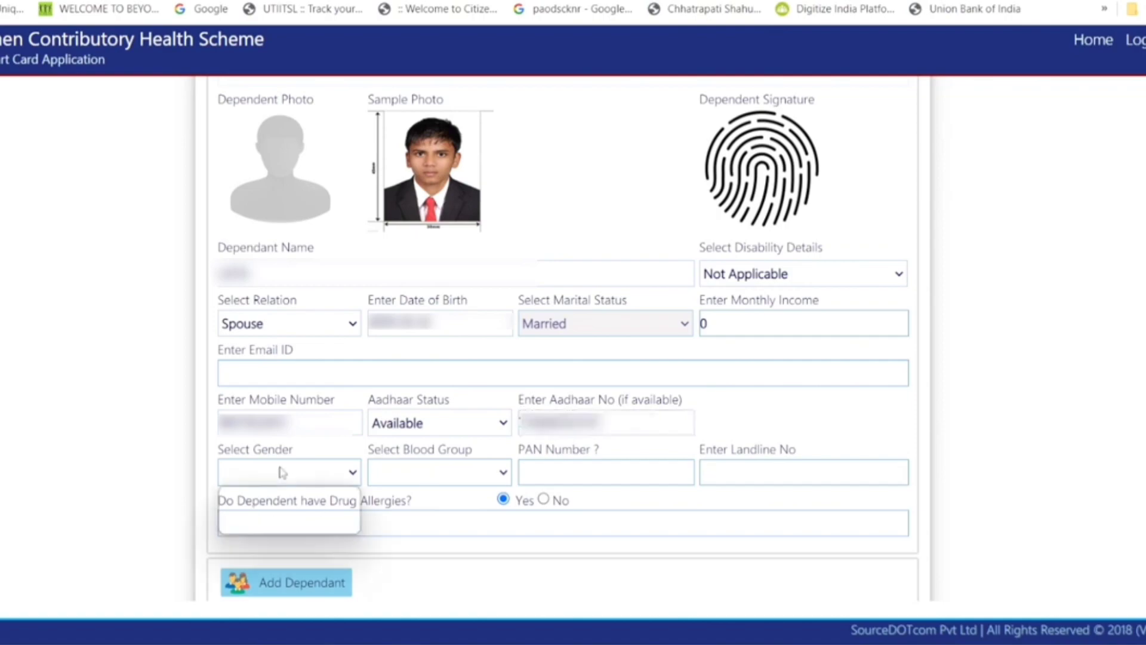
click(265, 510)
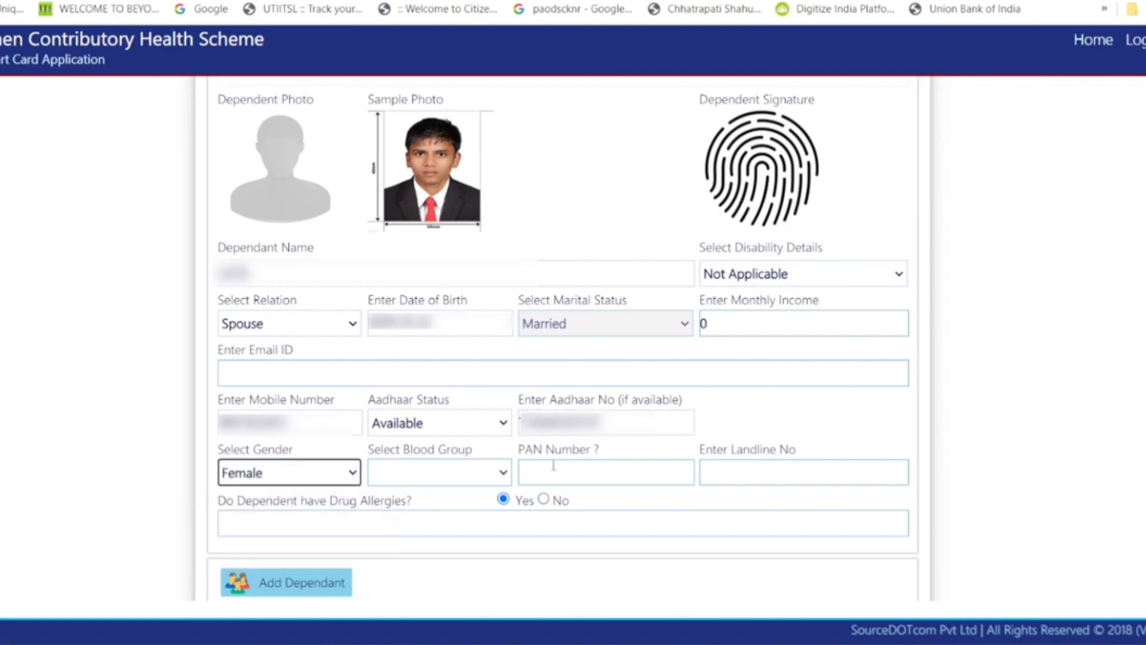
click(437, 477)
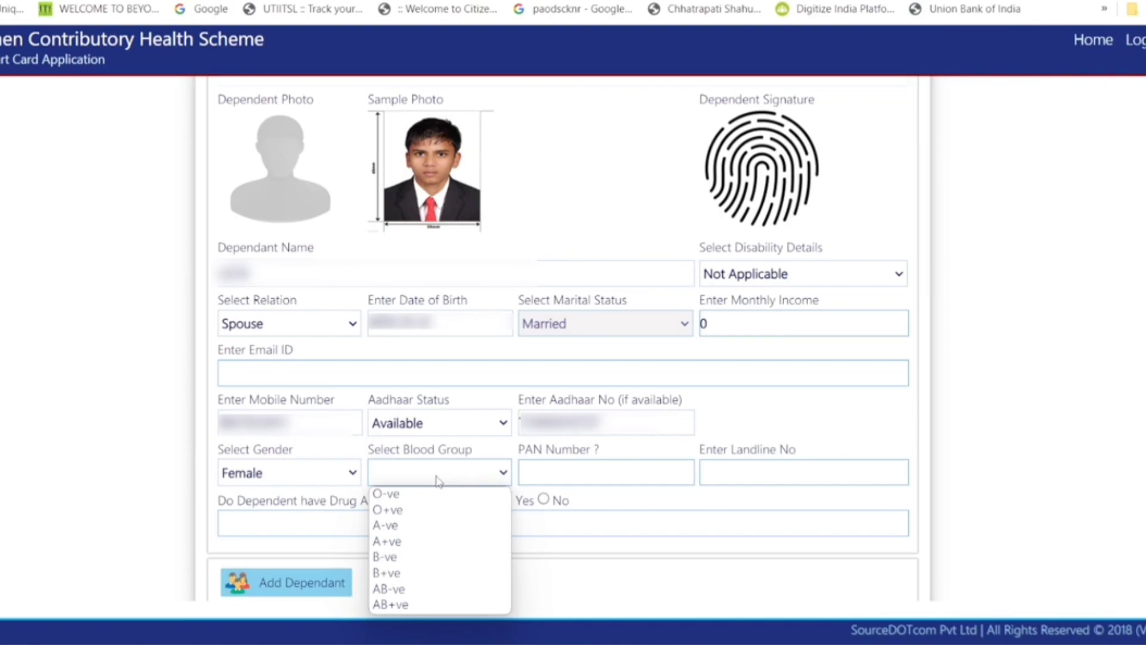
click(406, 574)
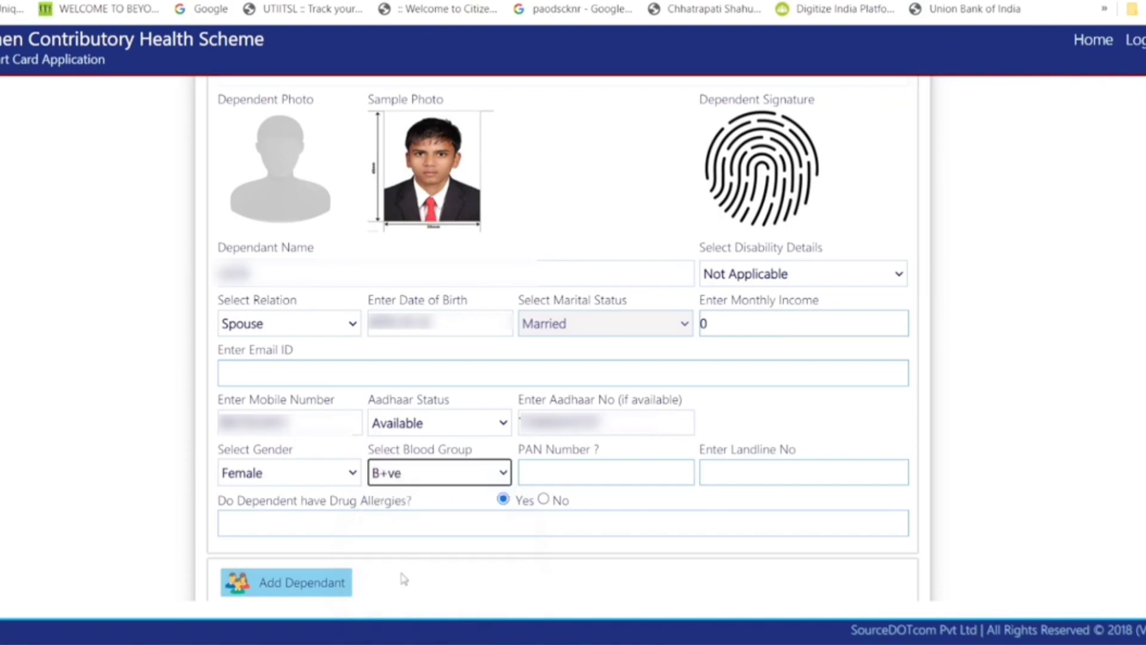
Step: Enter the spouse's PAN number and answer No to the drug allergies question
click(640, 467)
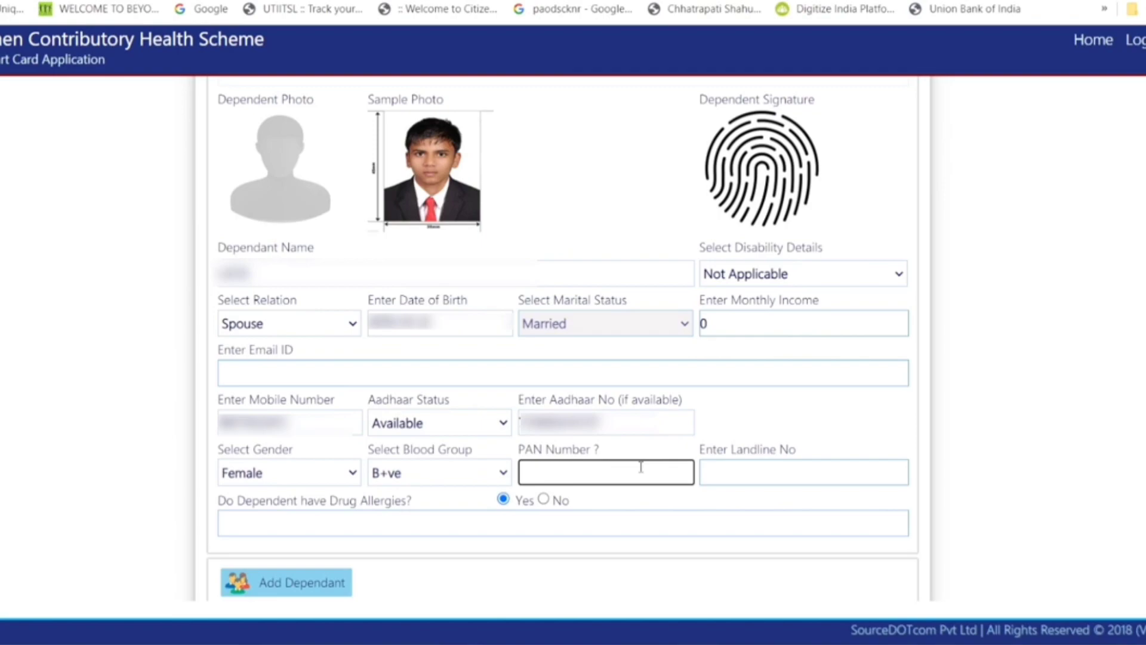
text(A)
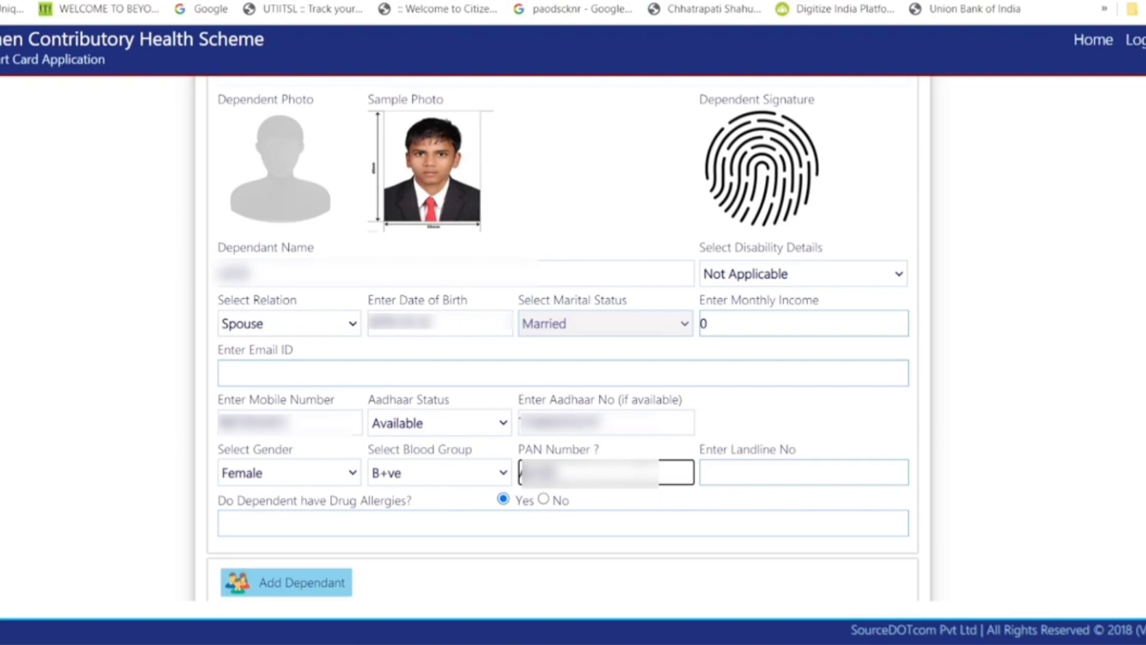
text(••••••)
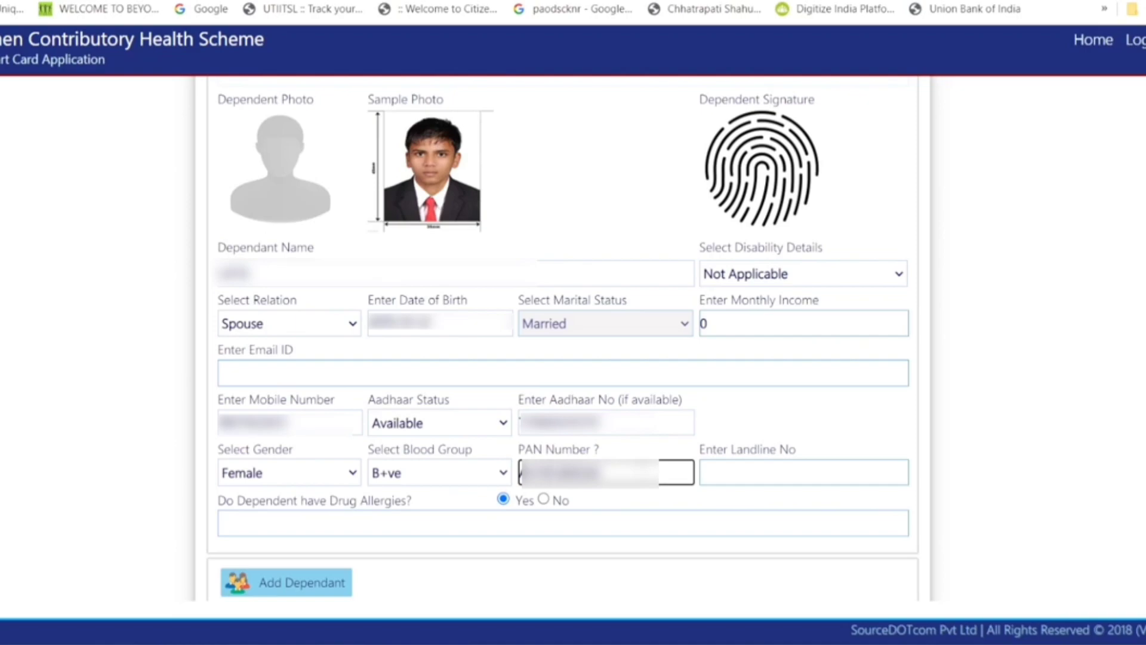
click(545, 499)
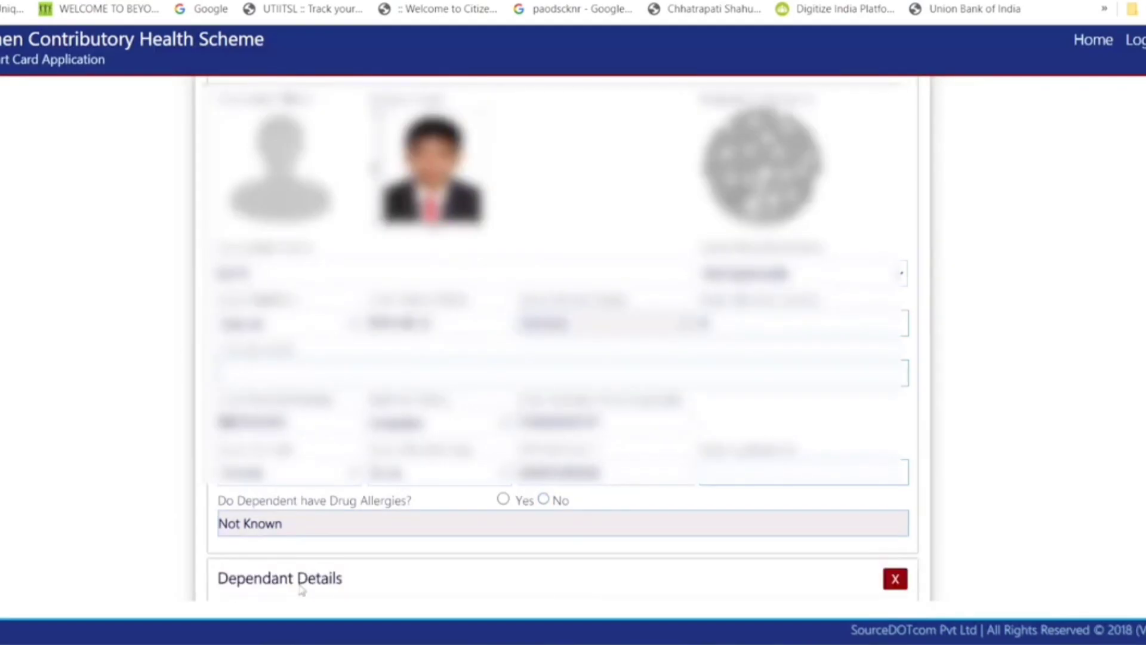
Step: Enter the second dependant's name and set the disability details to Not Applicable
scroll(410, 578, down, 8)
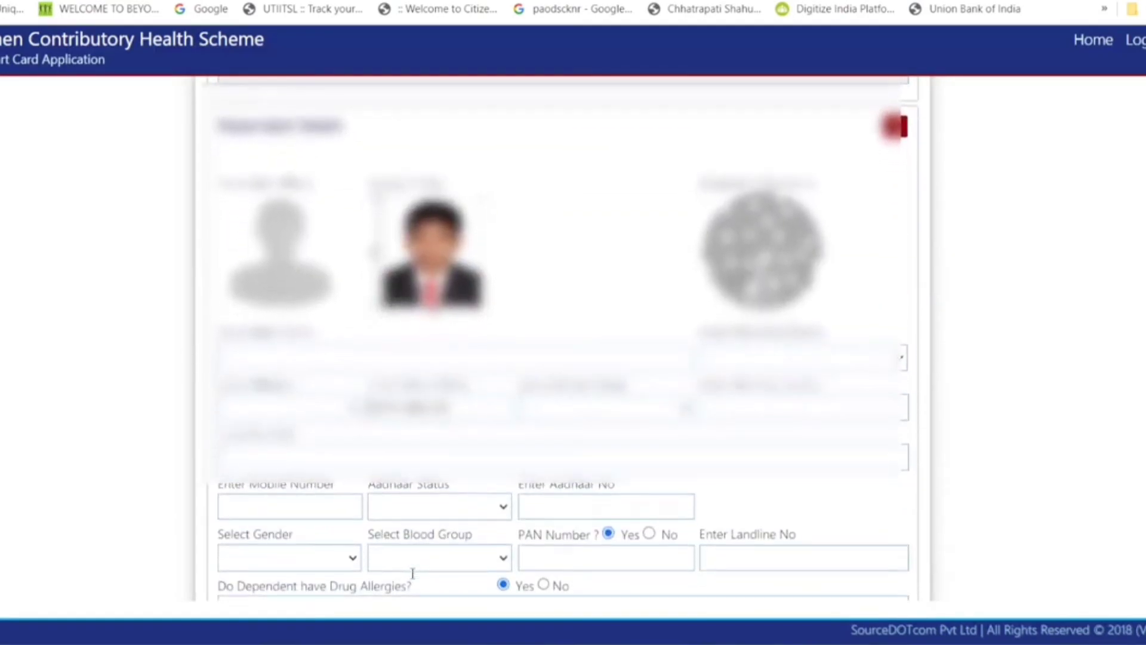
scroll(413, 574, down, 1)
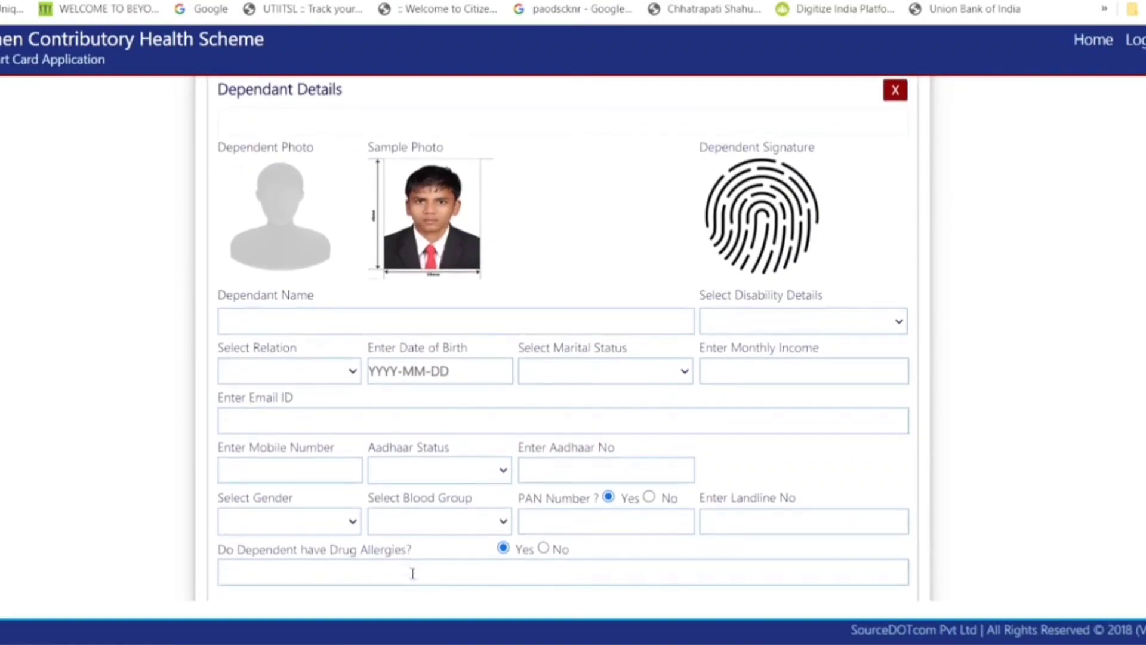
scroll(413, 573, down, 1)
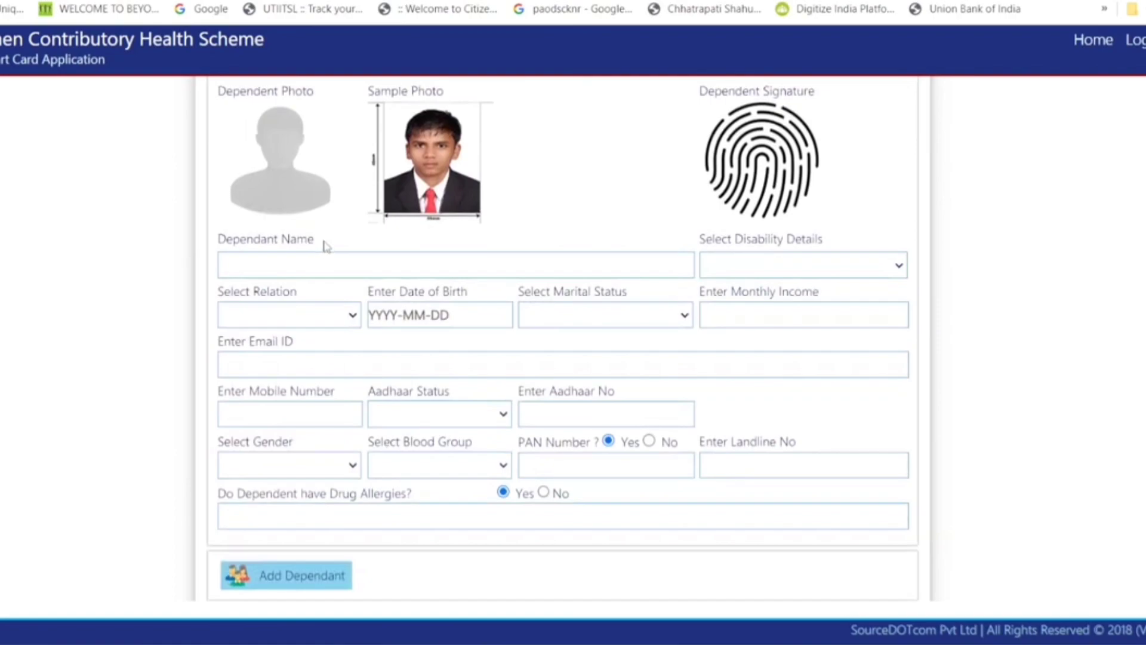
click(302, 268)
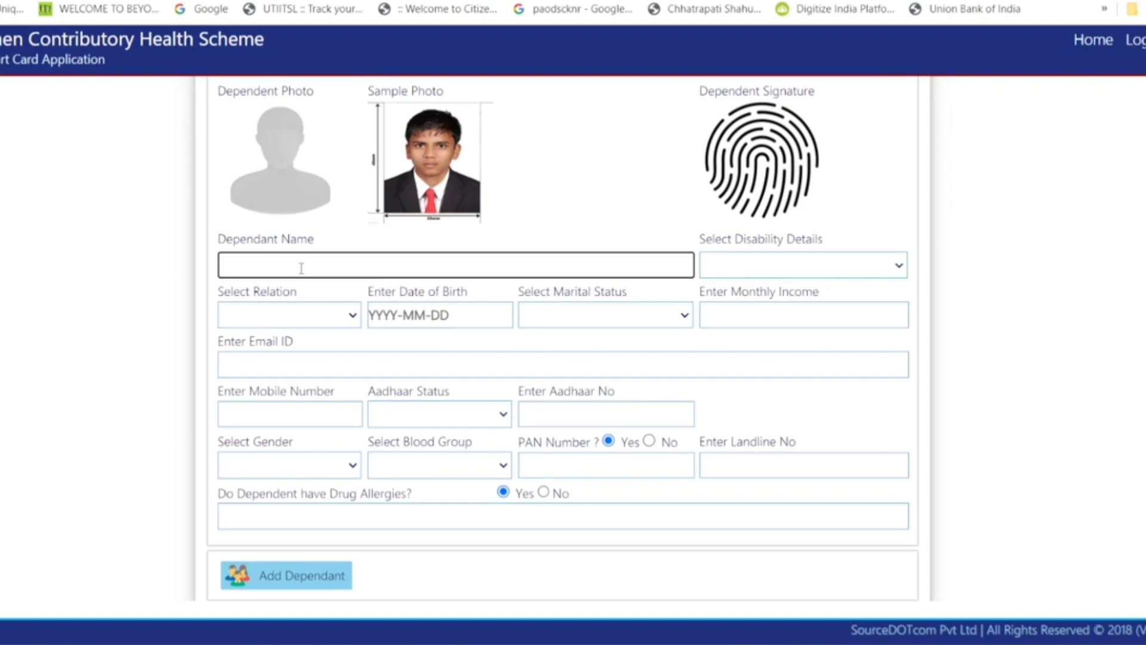
text(S)
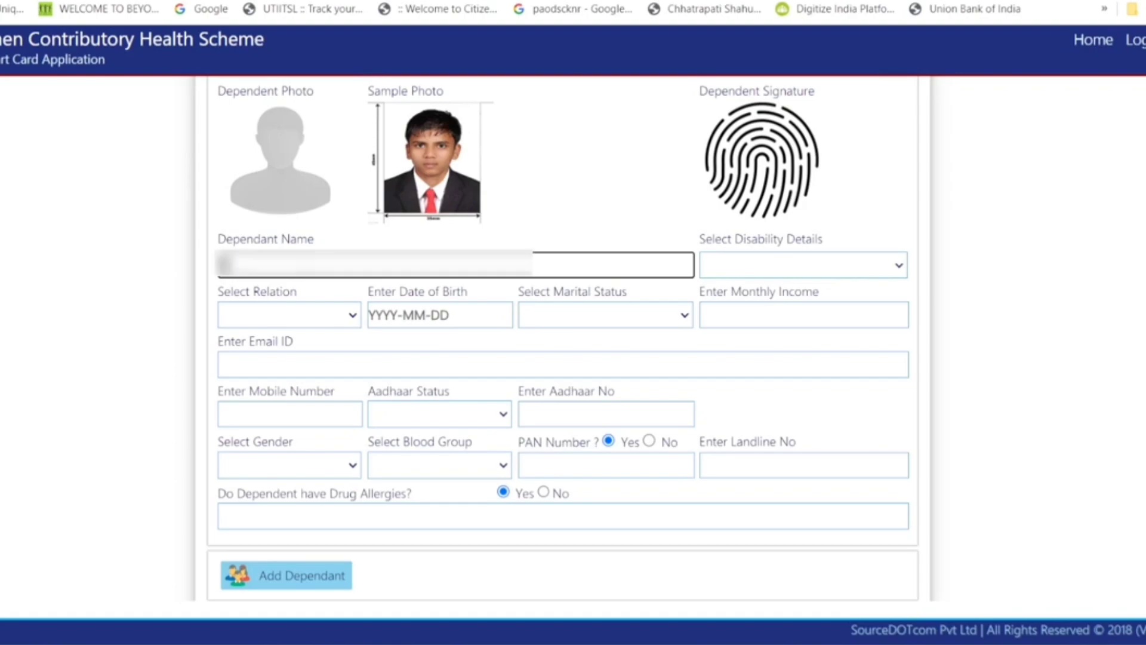
text(UNI)
click(788, 266)
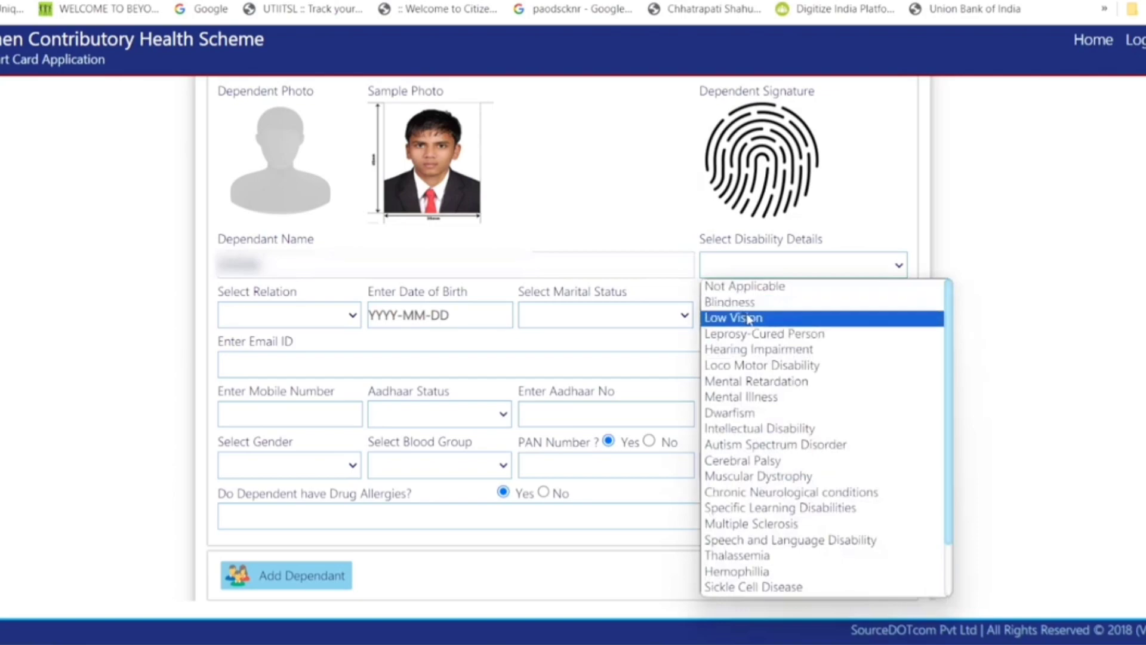
click(800, 288)
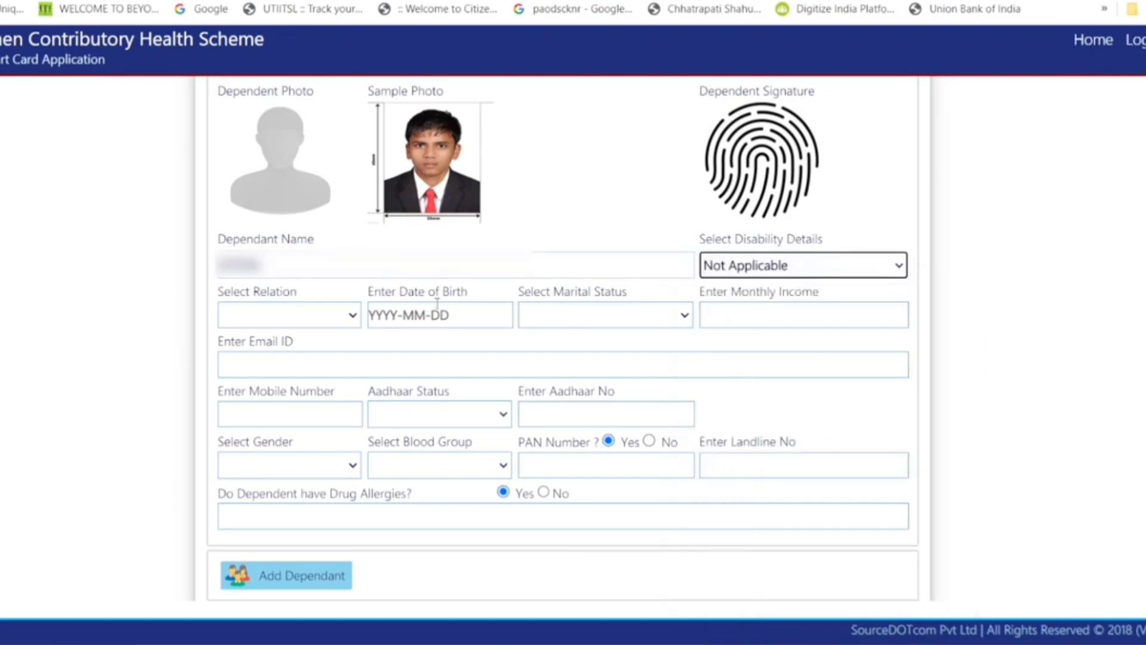
Step: Set the second dependant's relation to Son and enter the date of birth by choosing its year, month and day
click(286, 317)
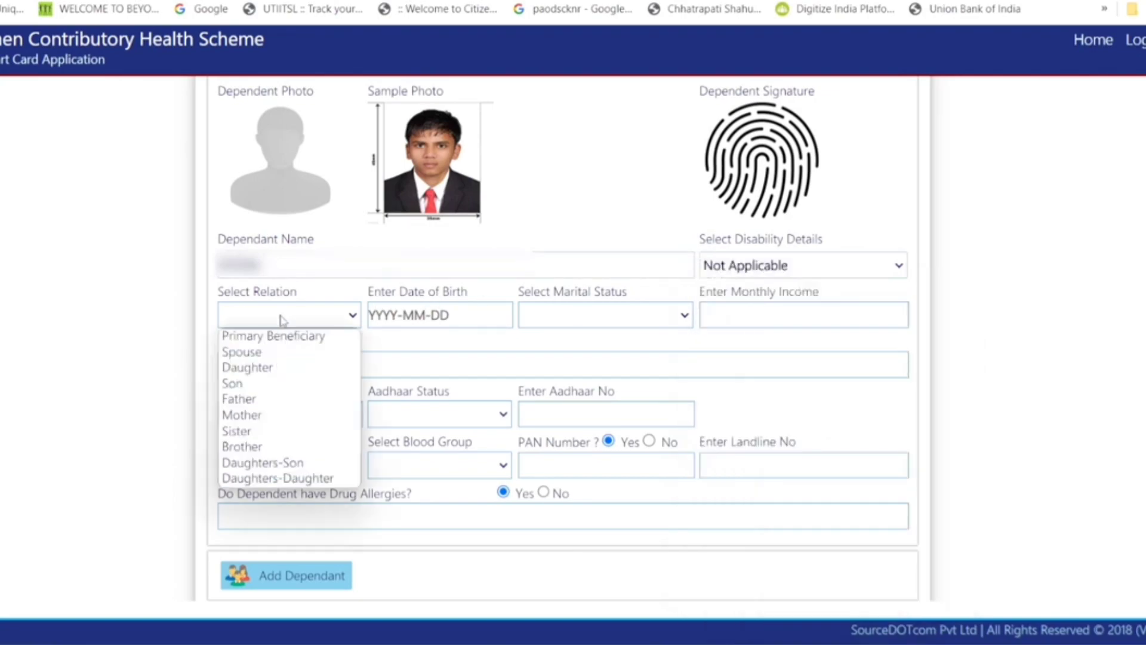
click(251, 383)
click(465, 318)
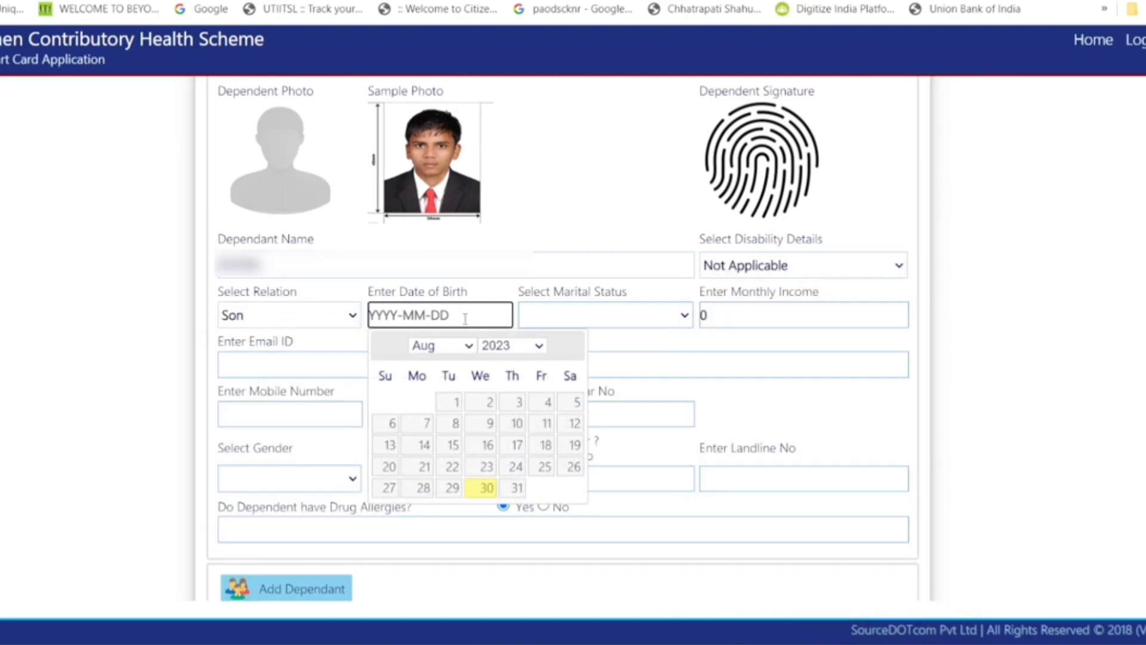
click(515, 348)
scroll(510, 286, up, 2)
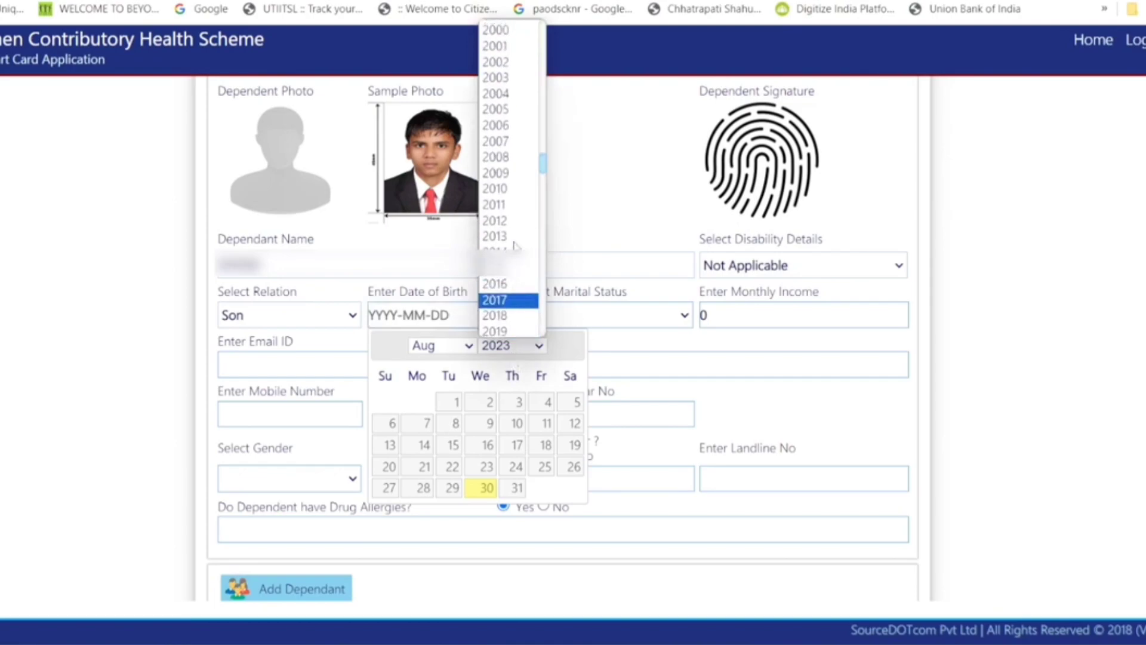
click(510, 130)
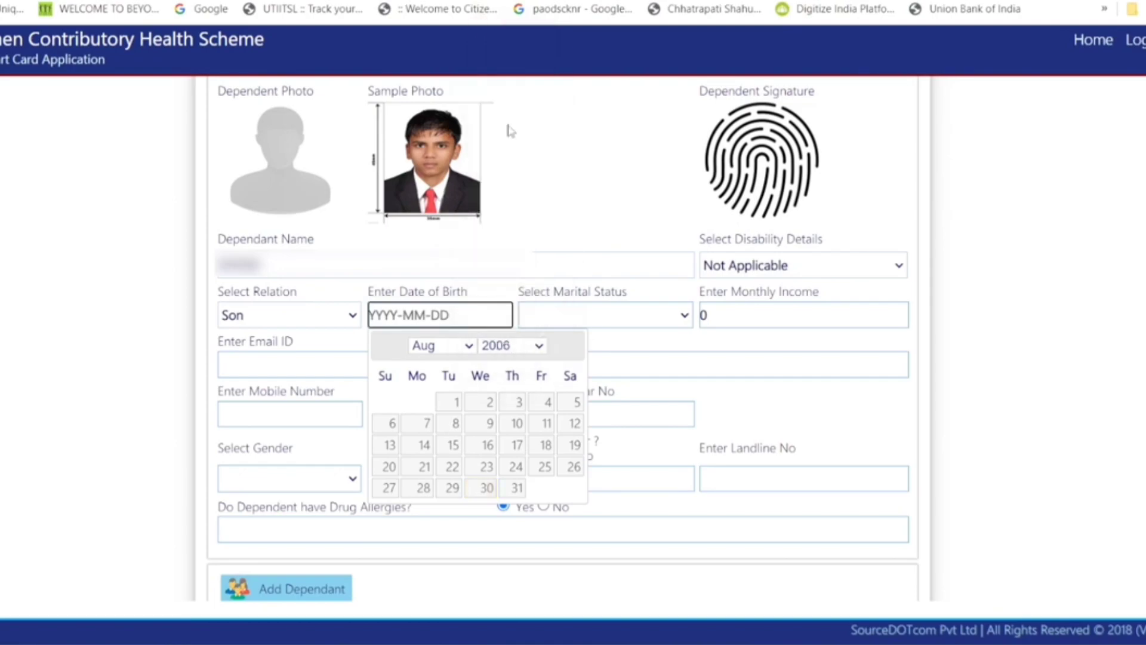
click(441, 348)
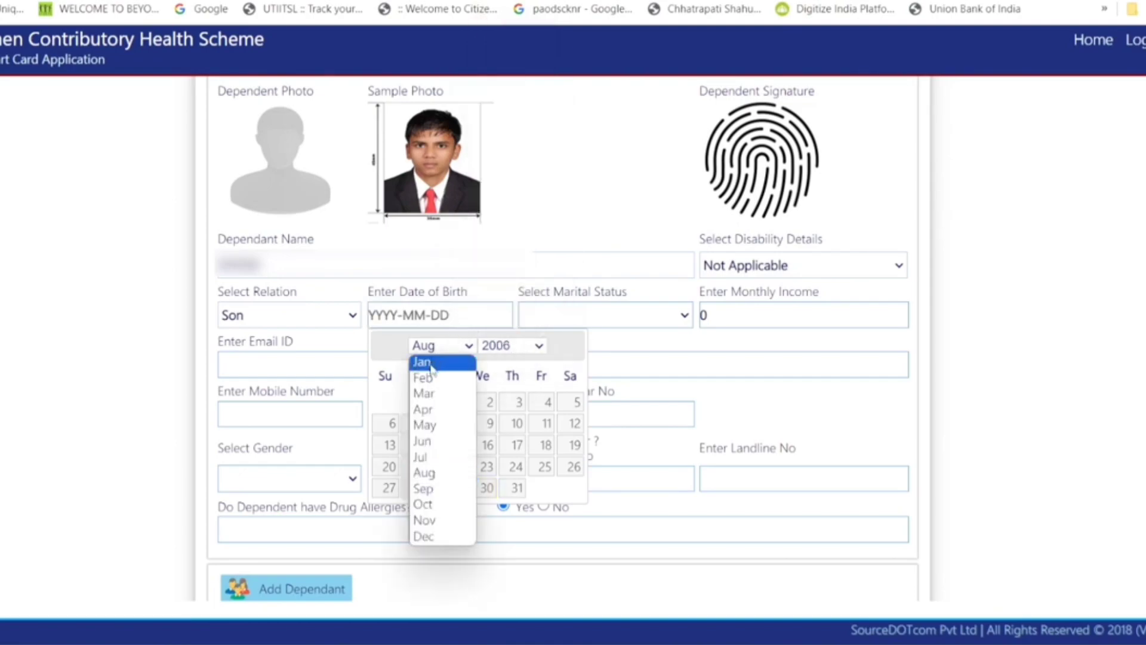
click(433, 364)
click(393, 404)
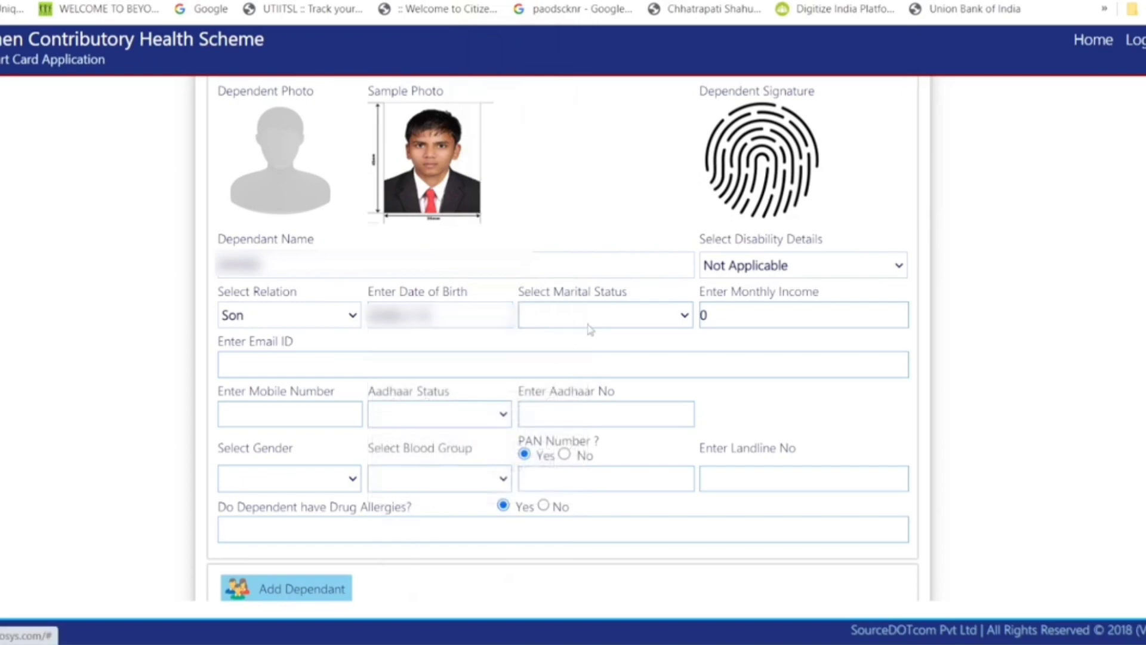
Step: Set the son's marital status to Unmarried and enter the mobile number
click(616, 321)
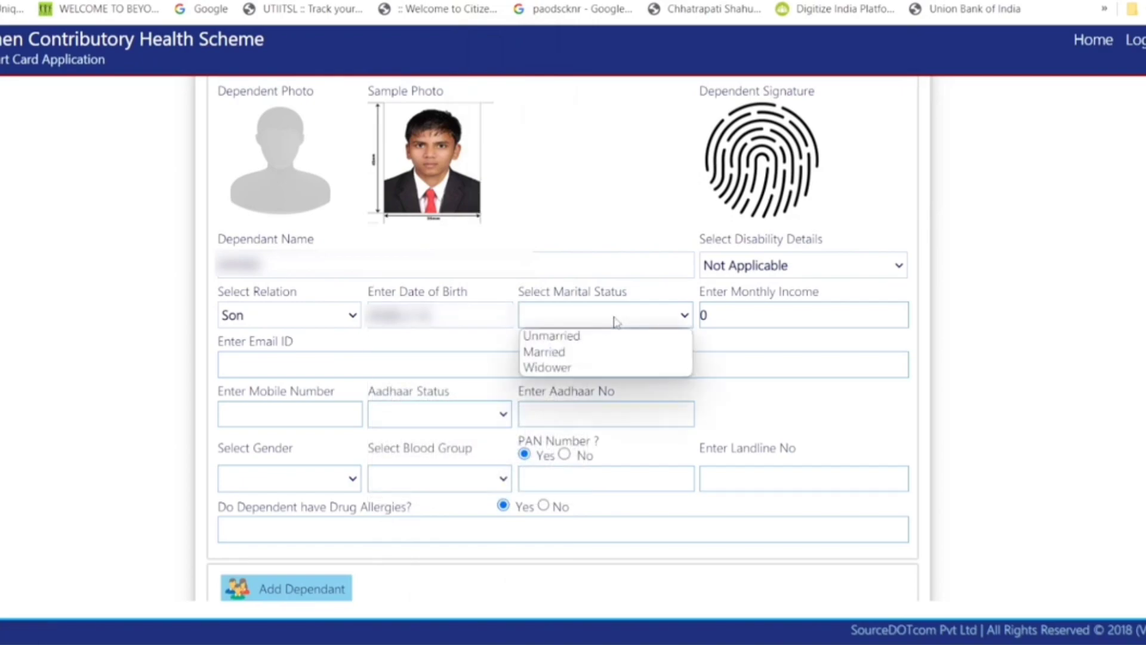
click(582, 338)
click(292, 415)
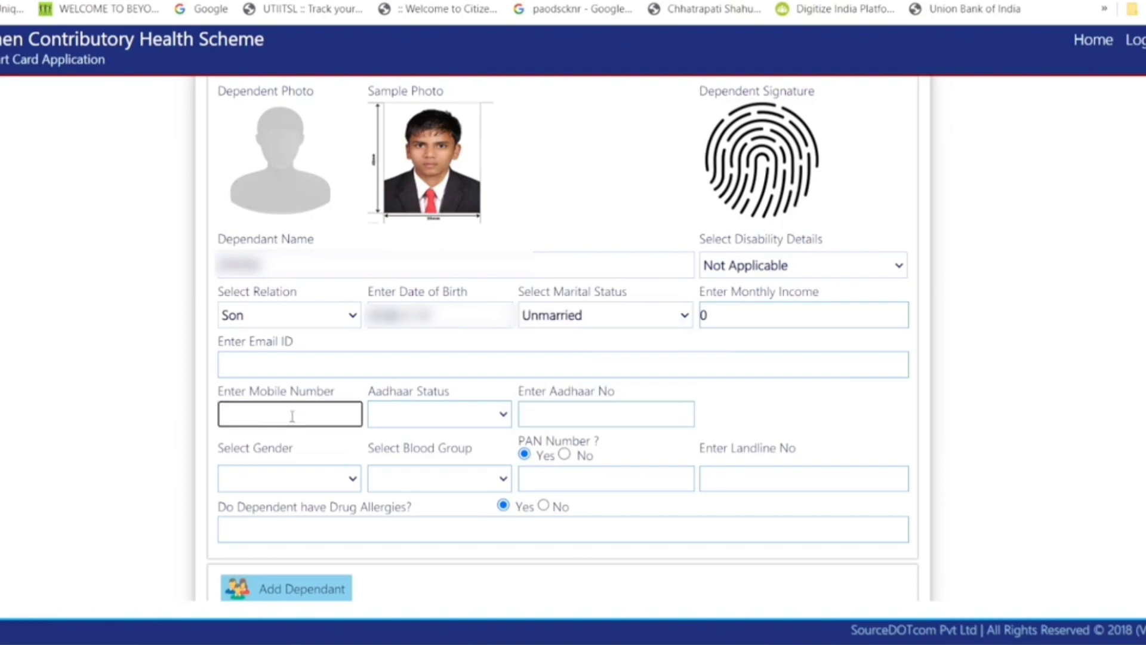
text(??????????)
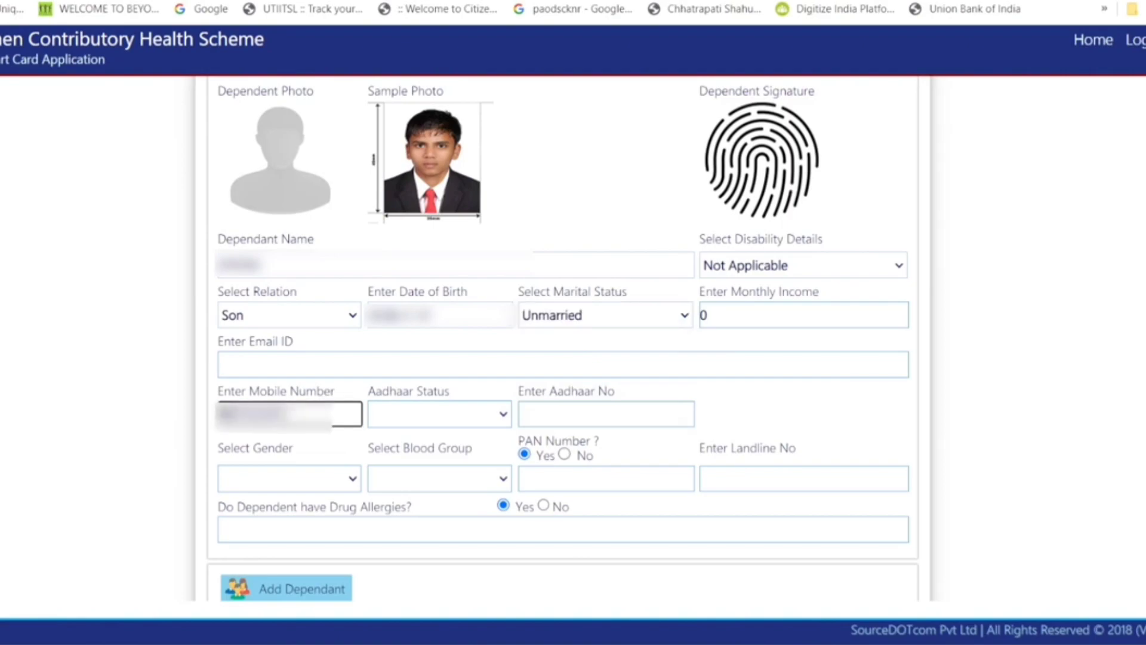
Step: Set the son's Aadhaar status to Available and enter the Aadhaar number
click(410, 421)
click(421, 436)
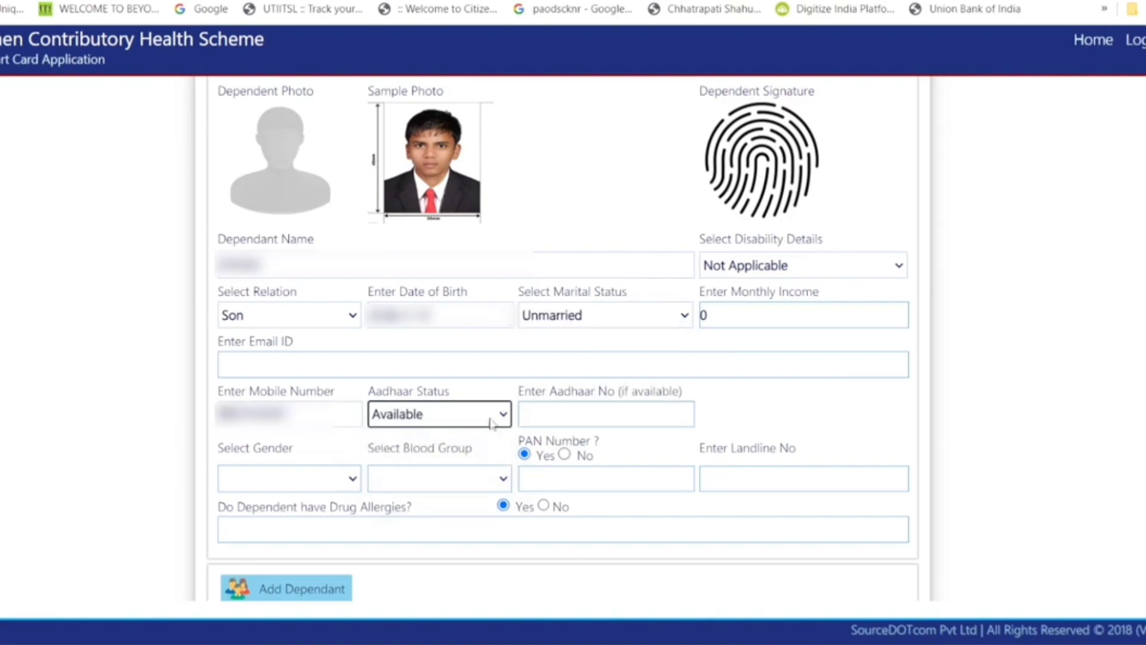
click(573, 412)
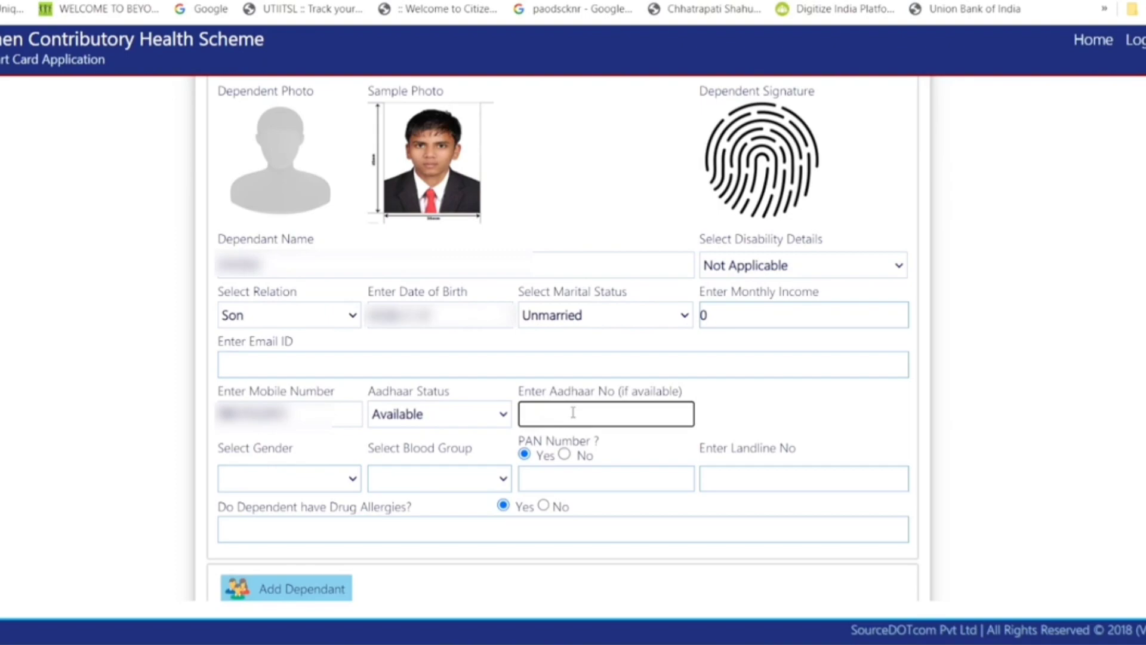
text(****)
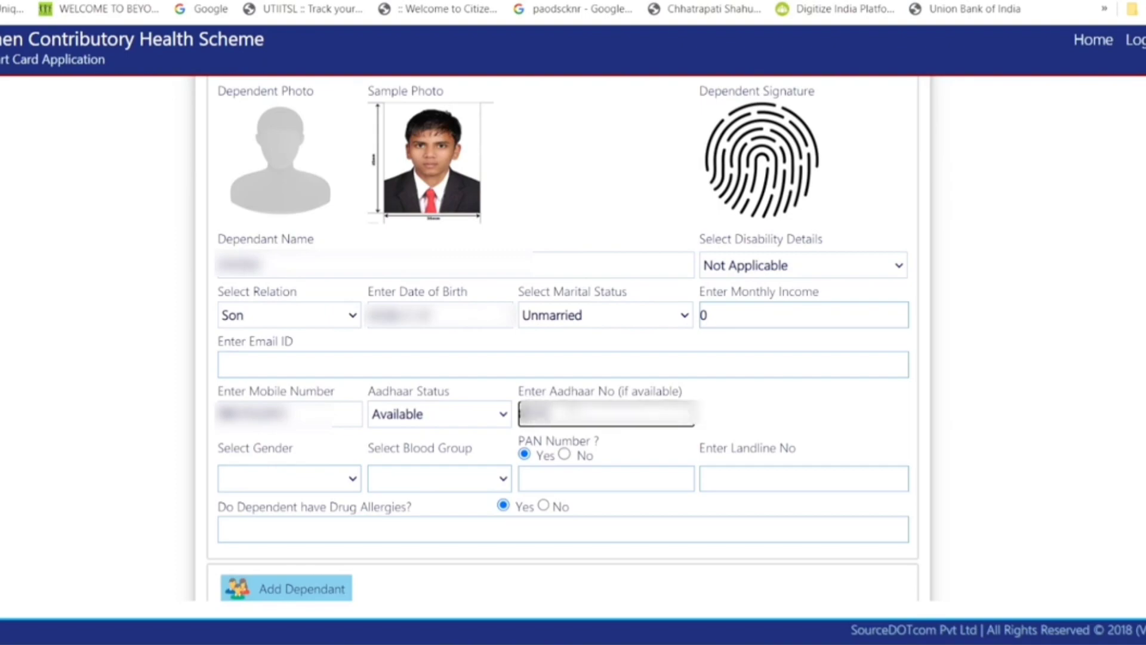
text(******)
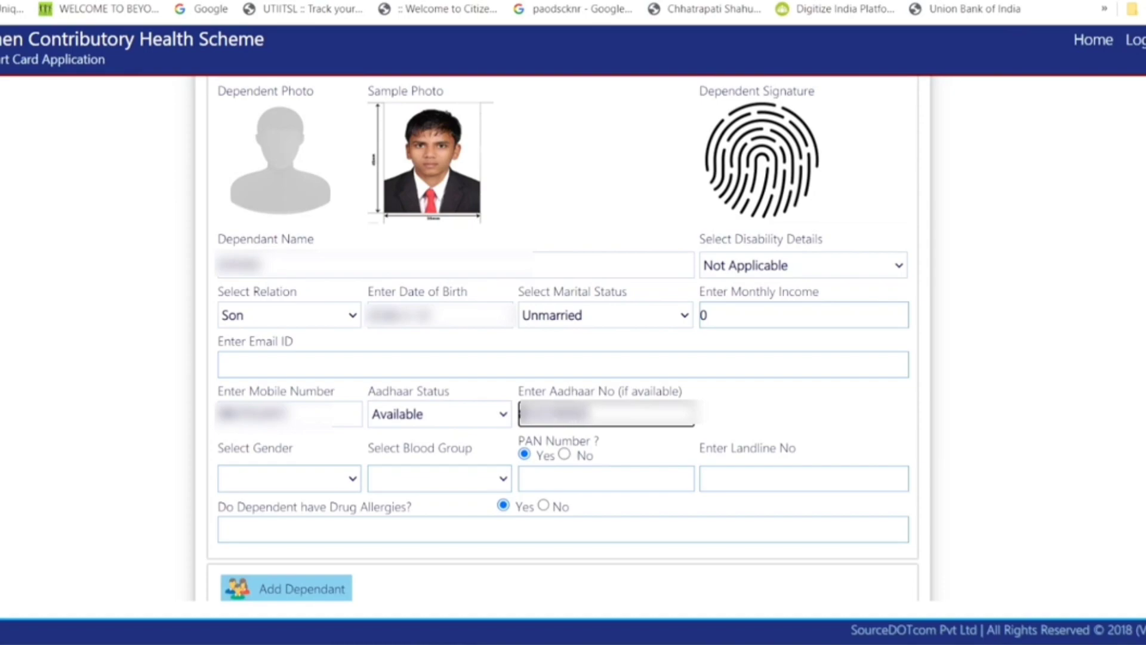
Step: Select Male as the son's gender and B+ve as the blood group
click(303, 481)
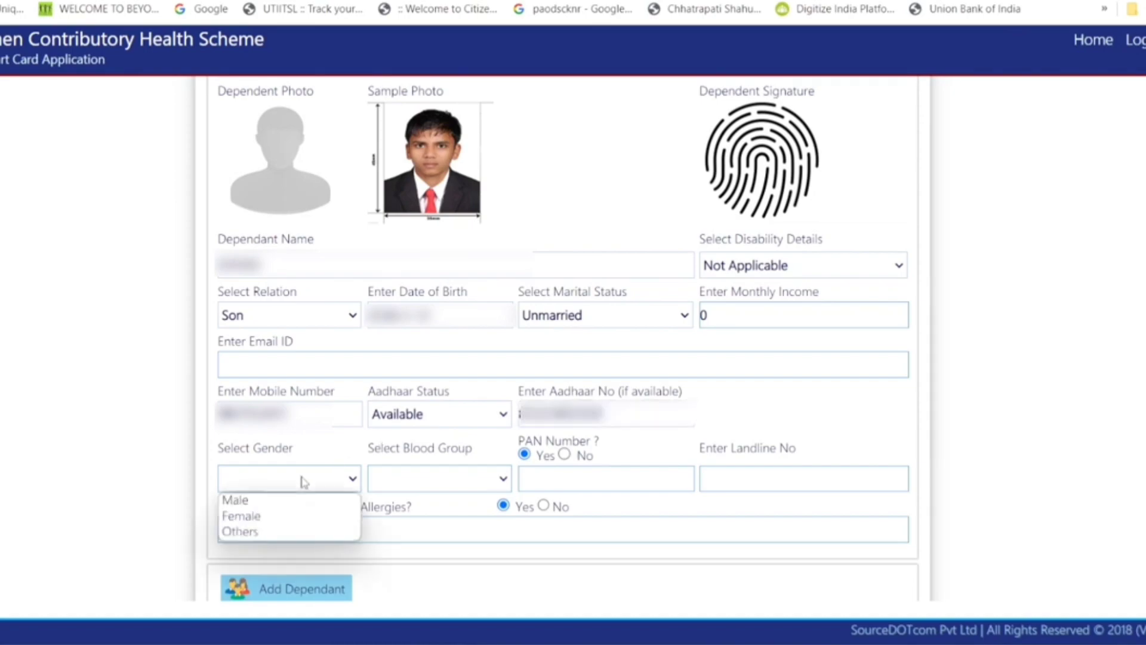
click(268, 500)
click(422, 486)
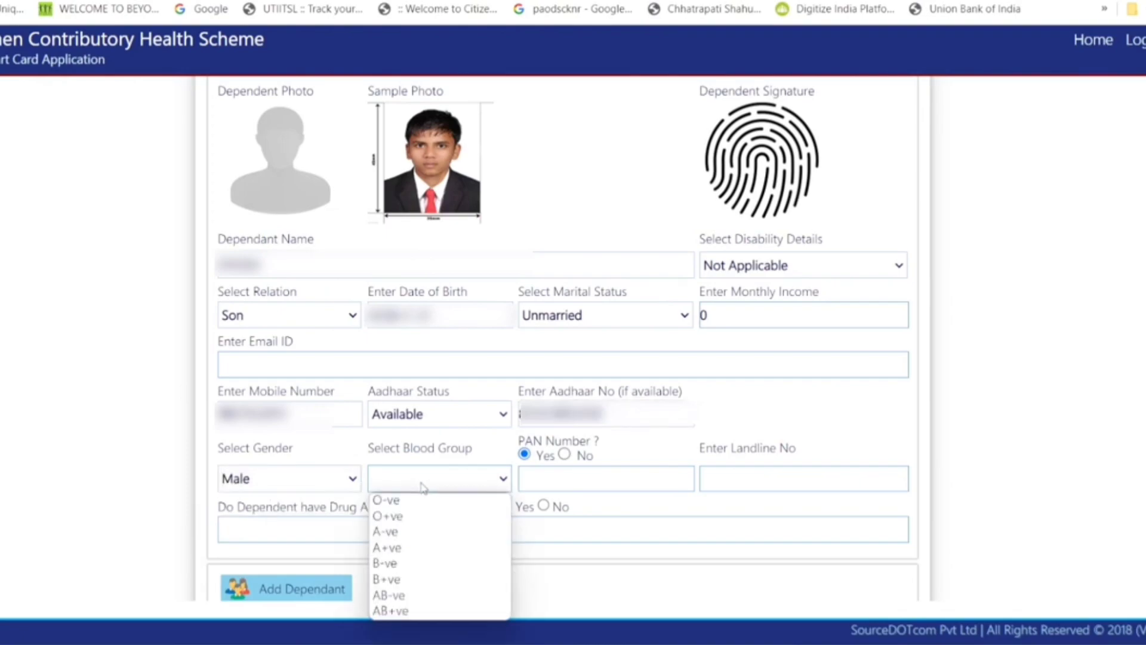
click(404, 580)
Step: Answer No for the son's PAN number, accept the no-PAN declaration, and answer No to the drug allergies question
click(565, 454)
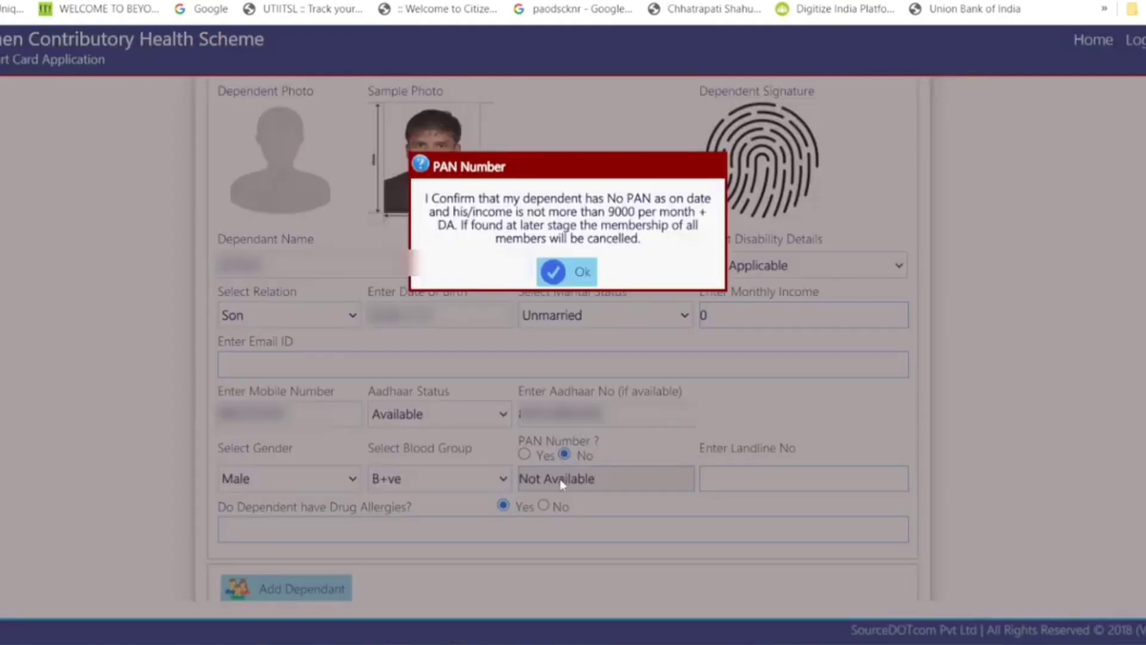
click(555, 271)
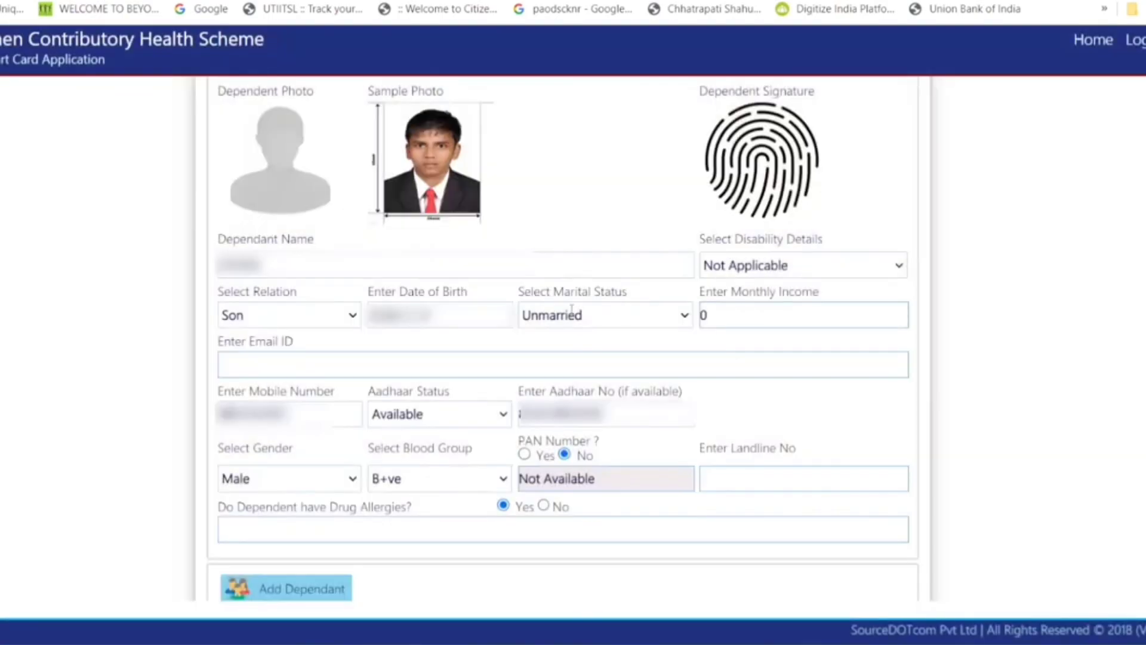
click(543, 506)
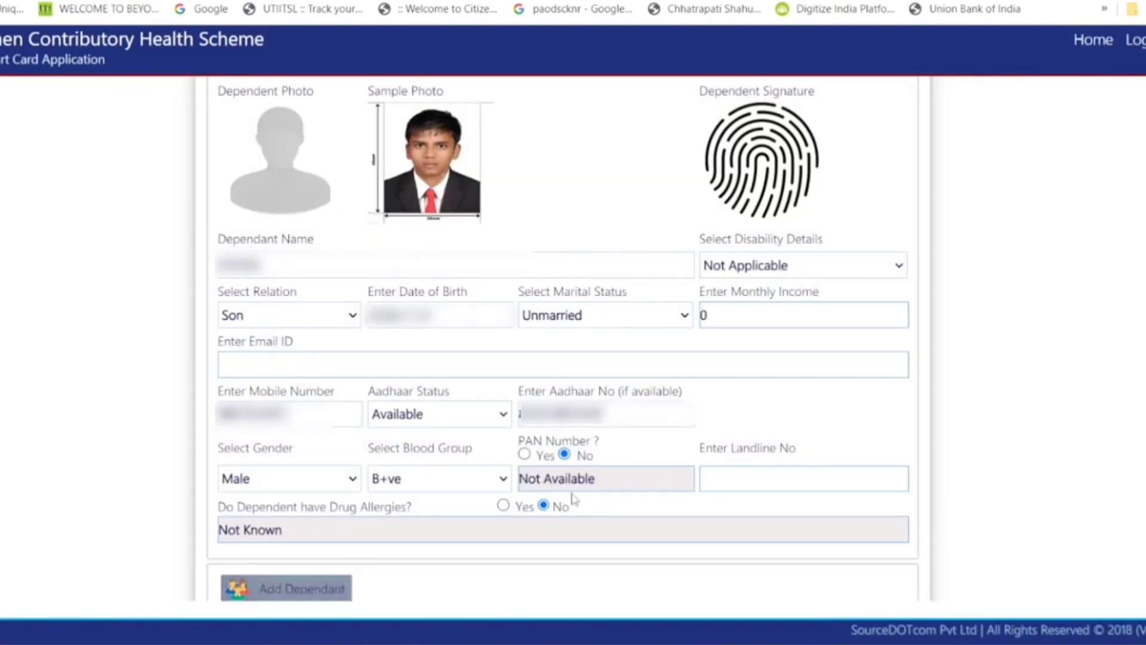
Step: Enter the document number for the PPO Document of ESM in the Attachment Details
scroll(754, 540, down, 8)
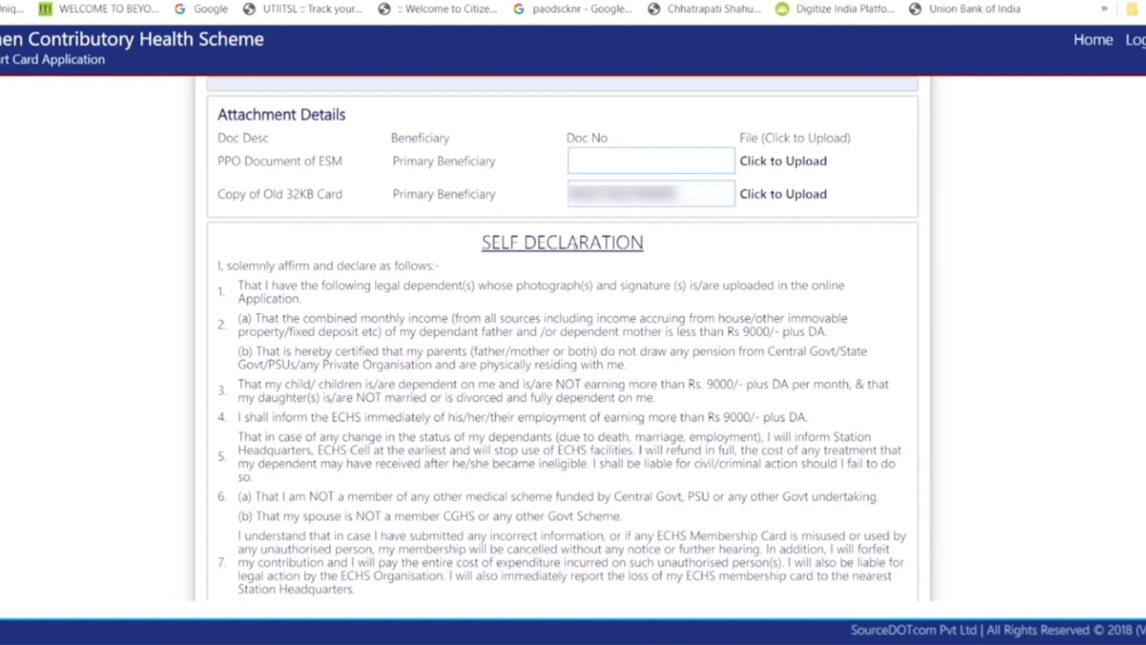
click(647, 161)
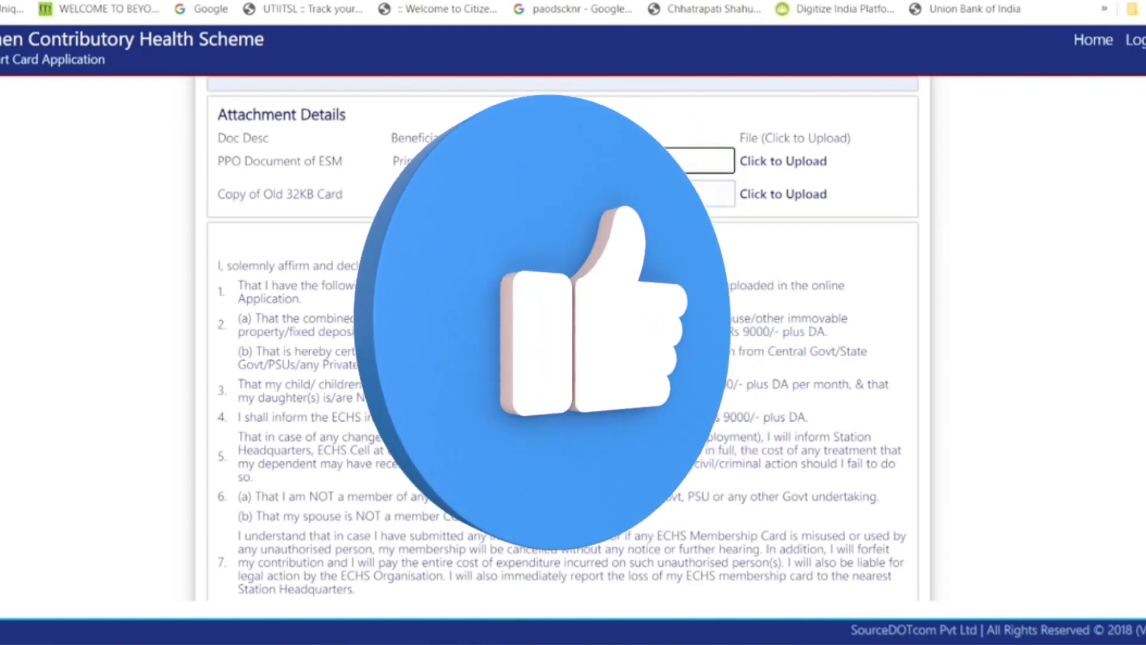
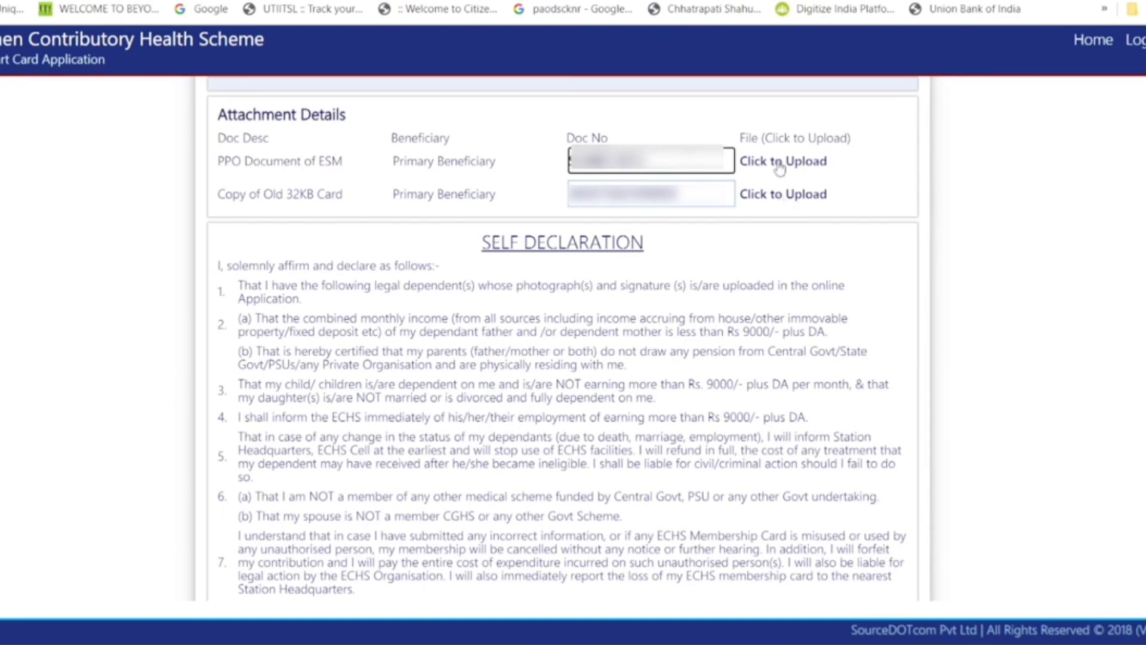
click(620, 108)
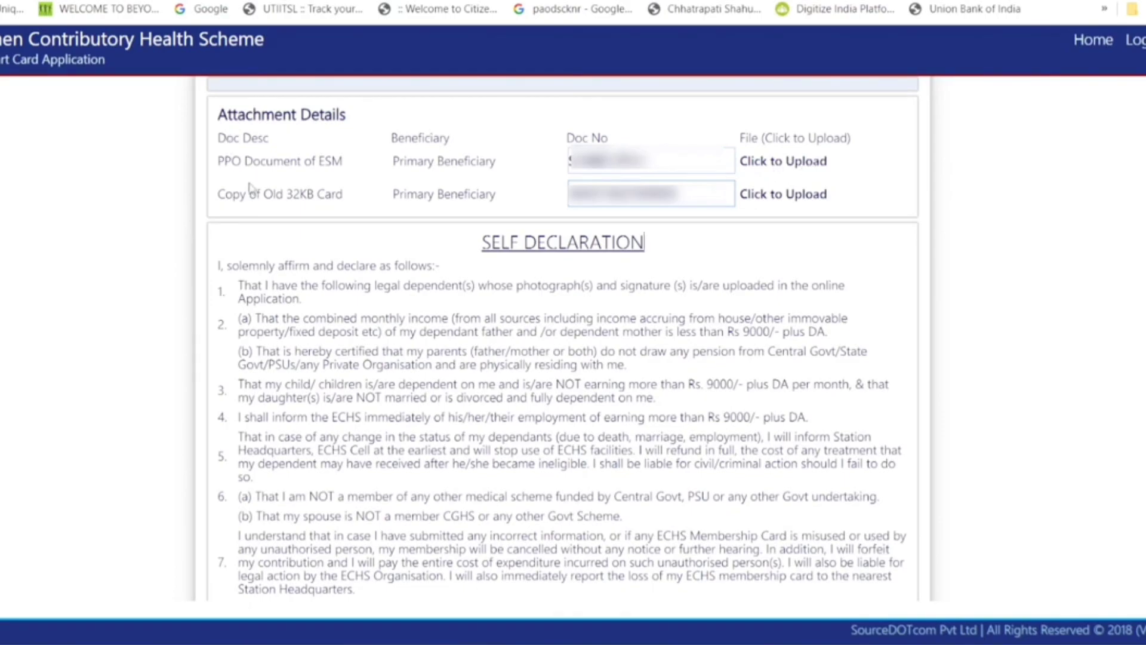
Step: Correct the year of the enrolment date in the Ex-Serviceman Details and choose day 26
scroll(488, 181, up, 6)
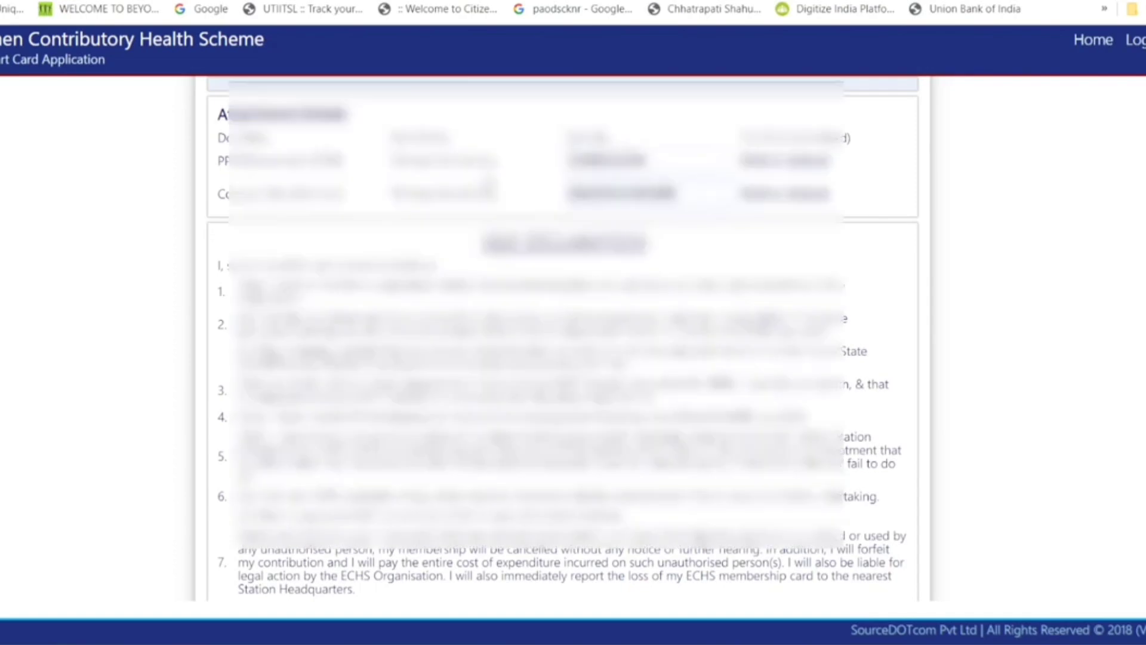
scroll(489, 183, up, 10)
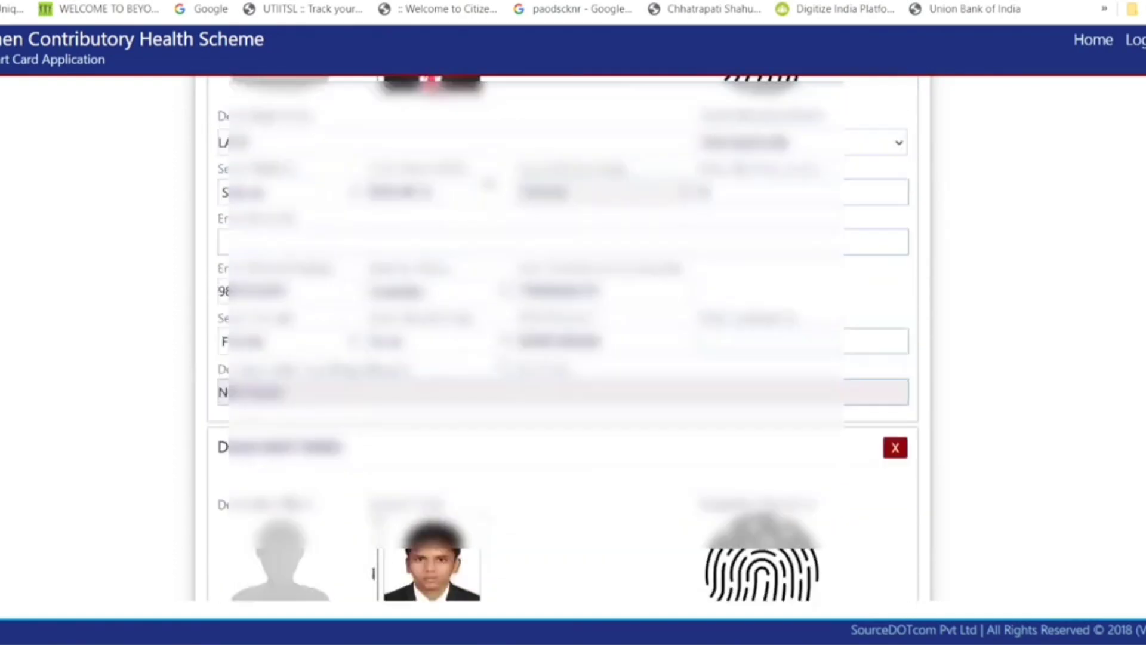
scroll(488, 179, up, 10)
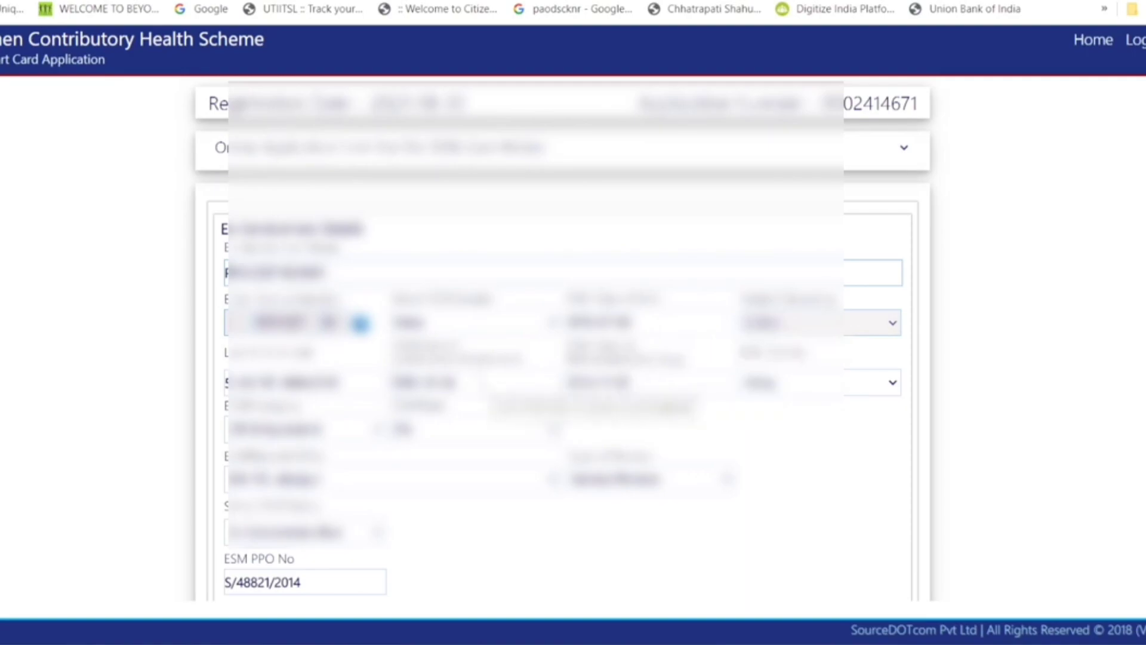
click(487, 384)
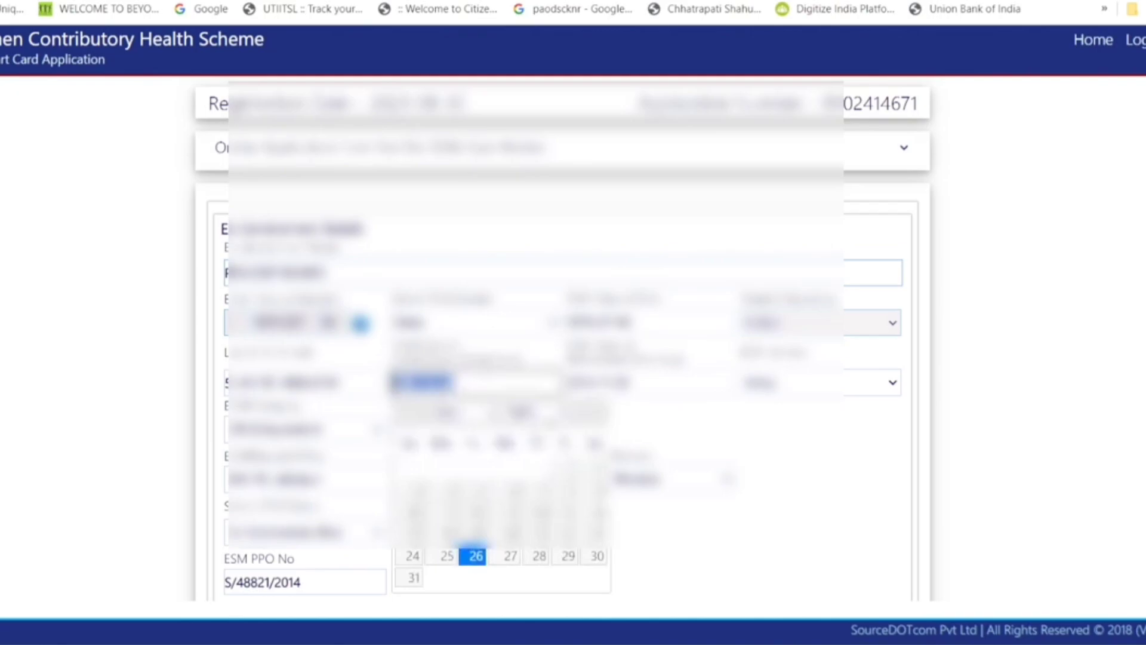
click(522, 413)
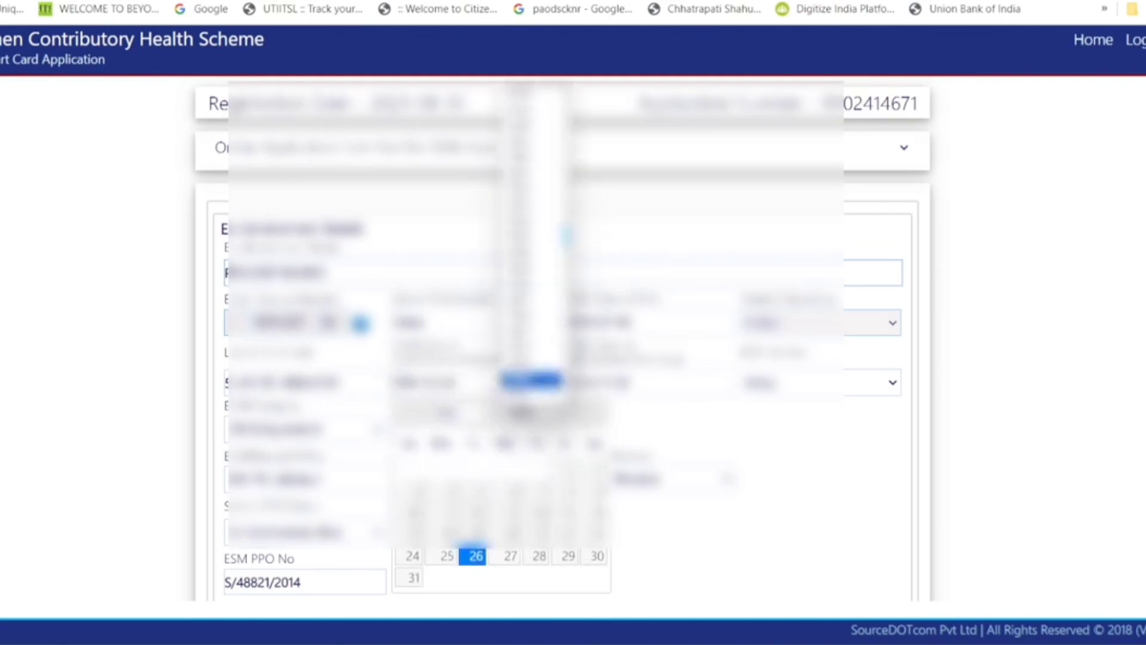
click(532, 380)
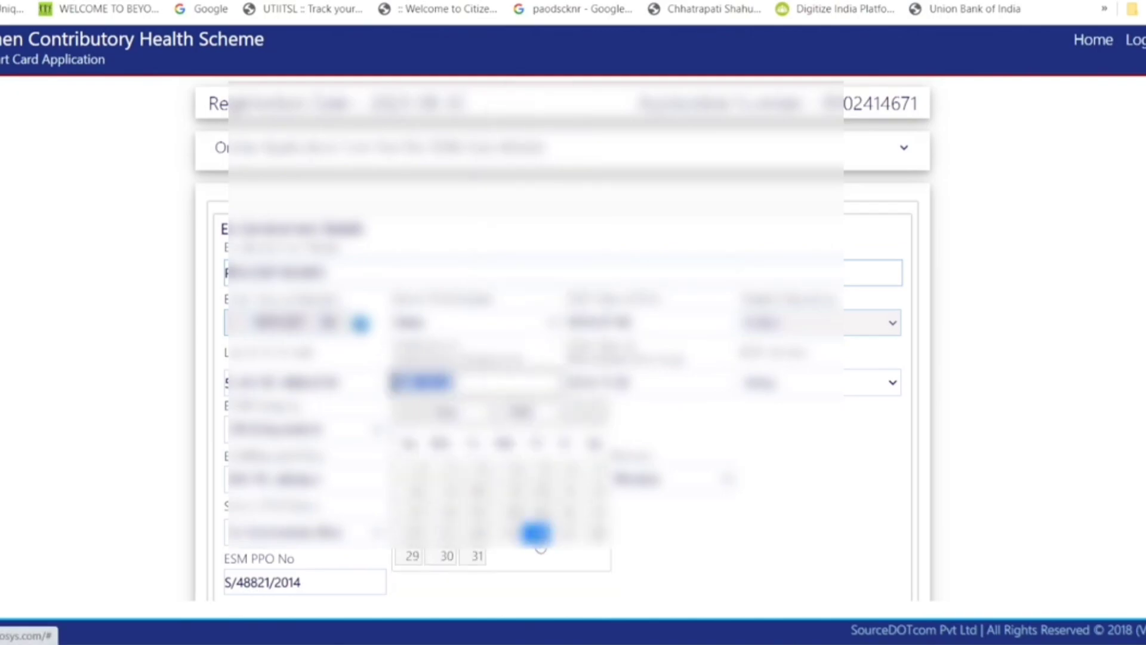
click(535, 533)
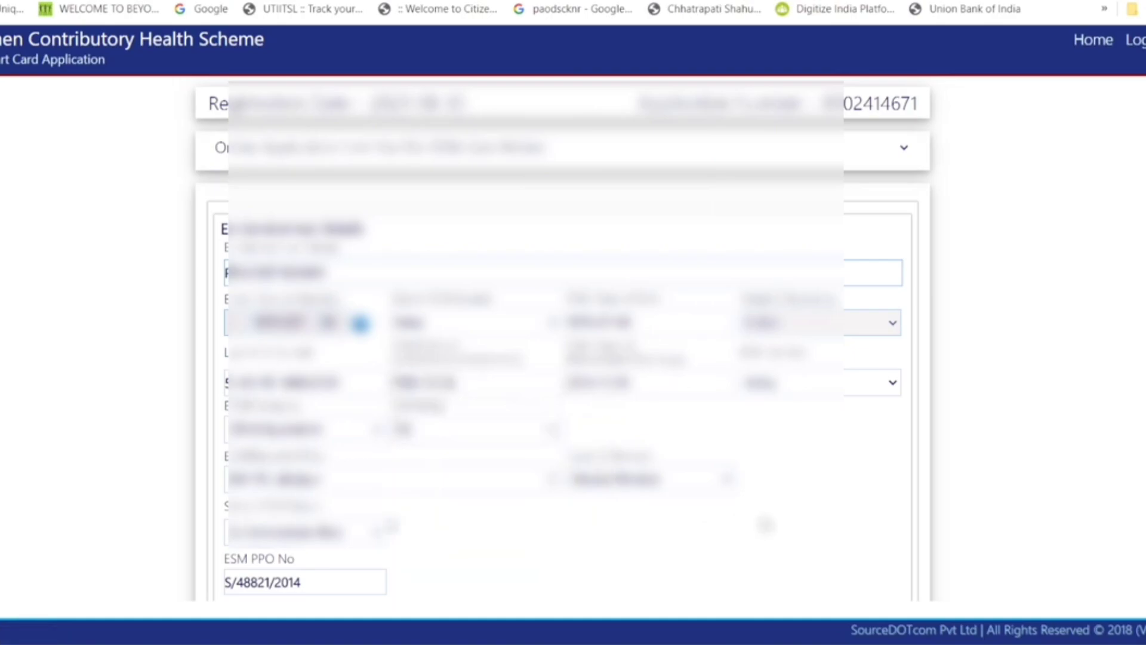
Step: Upload the PPO image file for the PPO Document of ESM in the Attachment Details
scroll(564, 340, down, 3)
scroll(564, 340, up, 3)
scroll(564, 340, down, 3)
scroll(564, 340, down, 15)
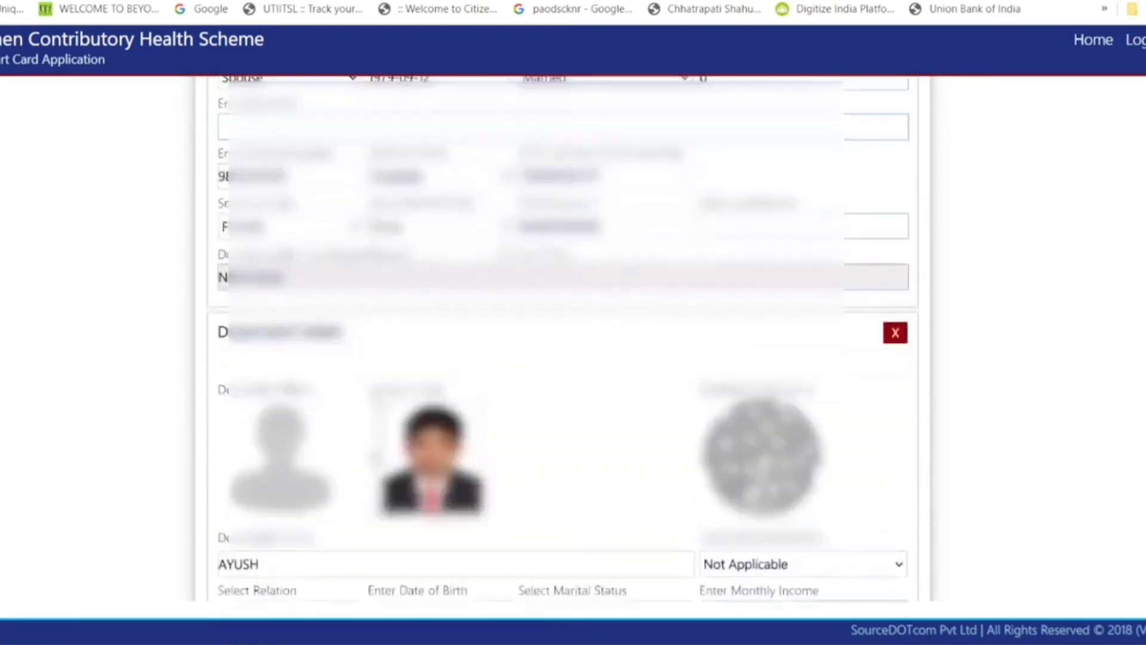
scroll(565, 340, down, 20)
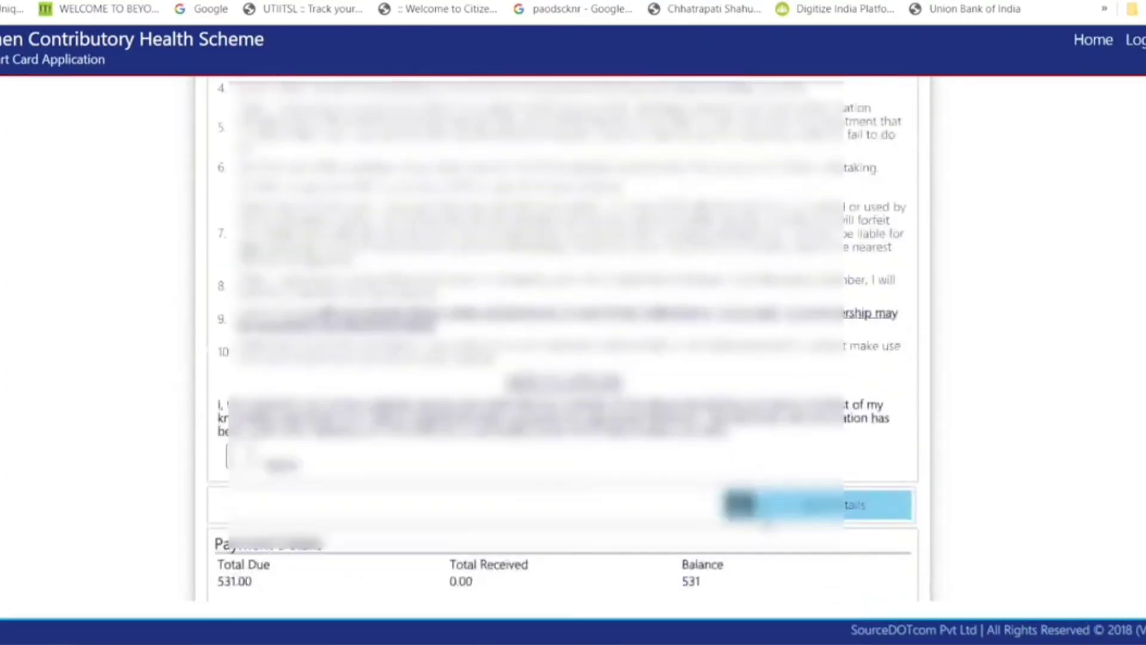
scroll(564, 340, up, 10)
scroll(564, 340, down, 4)
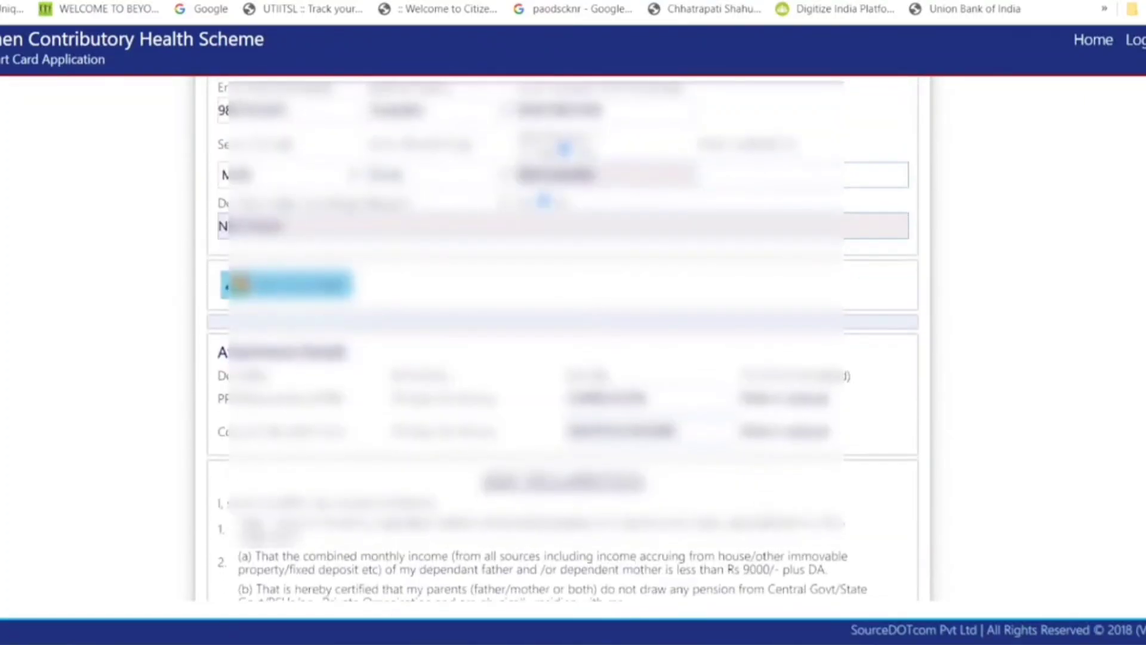
scroll(767, 528, down, 1)
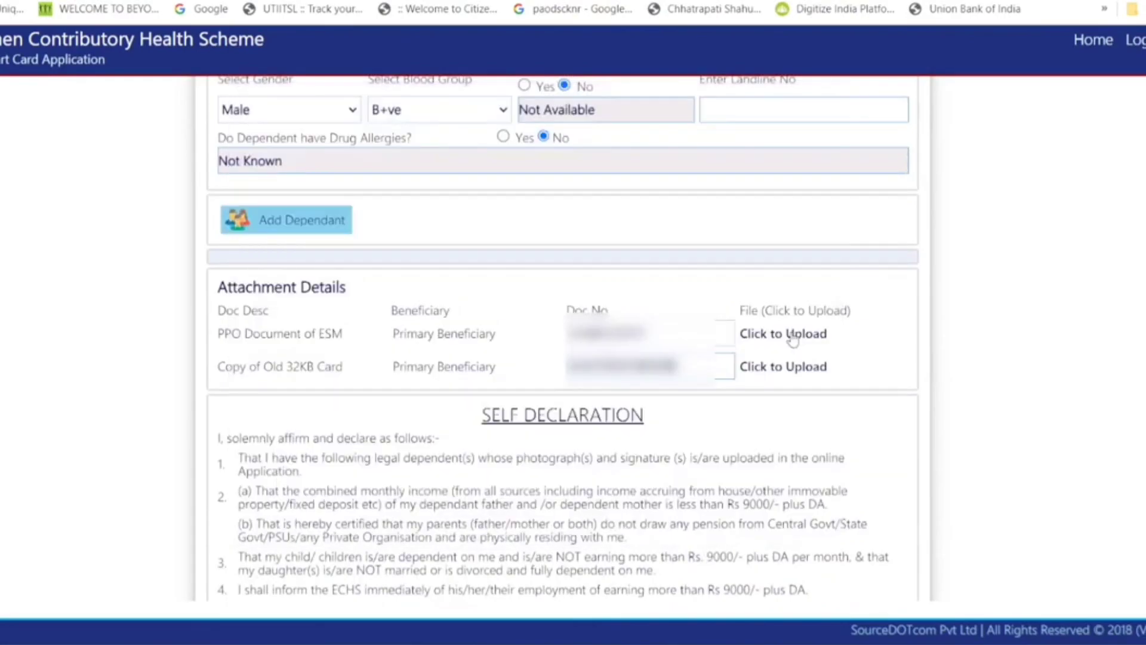
click(793, 335)
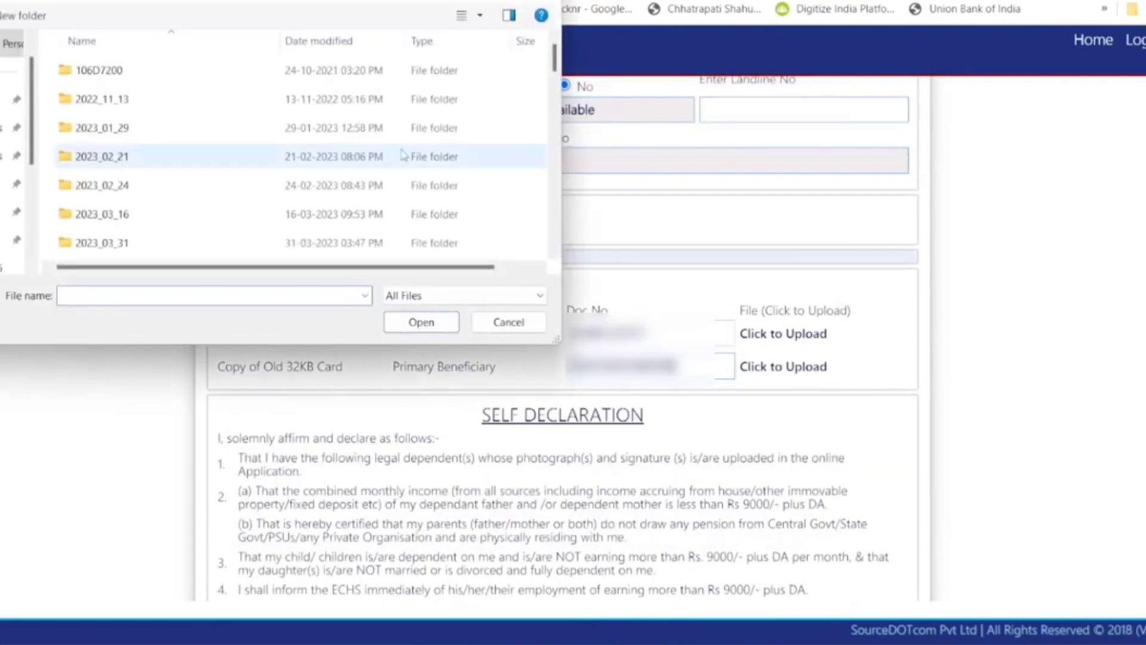
drag(554, 68, 553, 99)
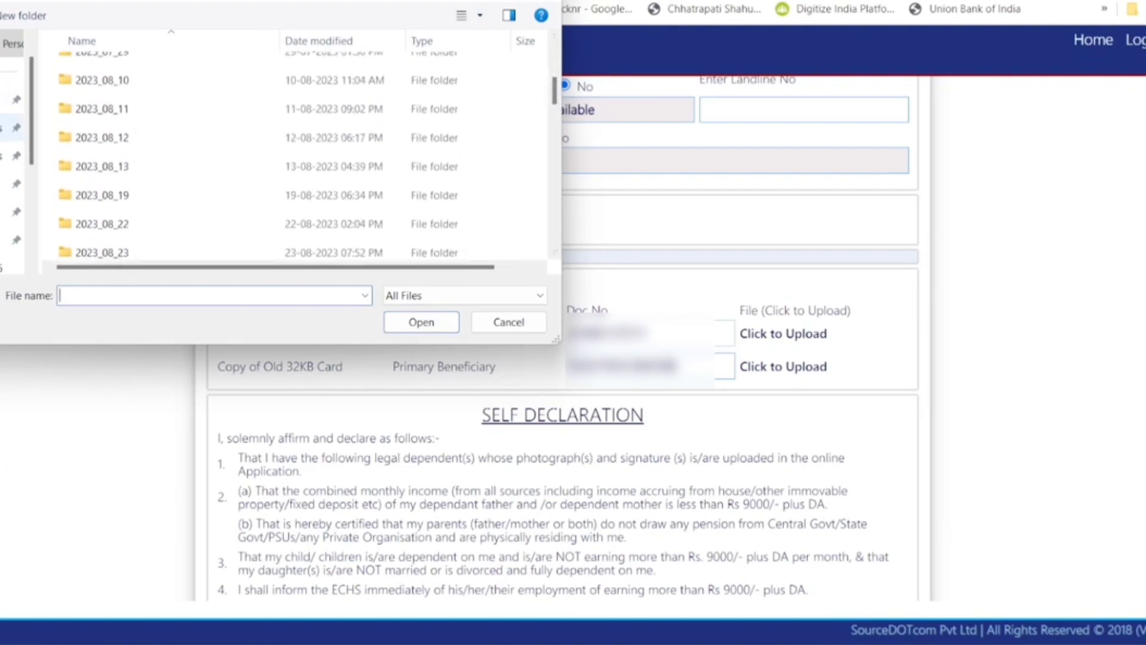
click(8, 128)
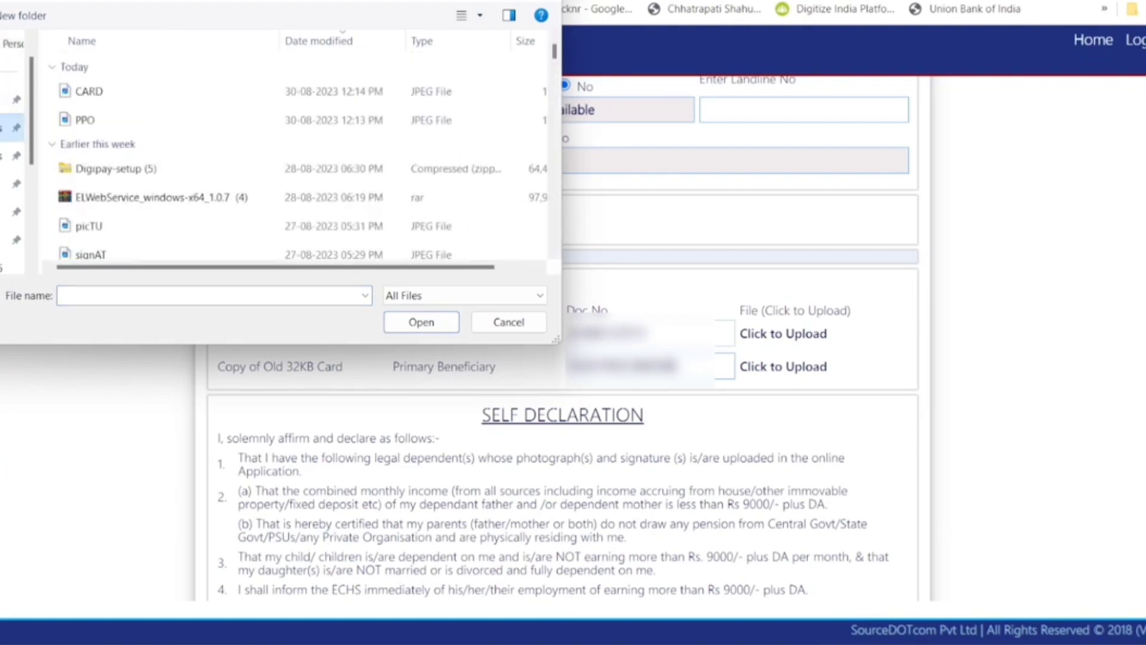
click(97, 121)
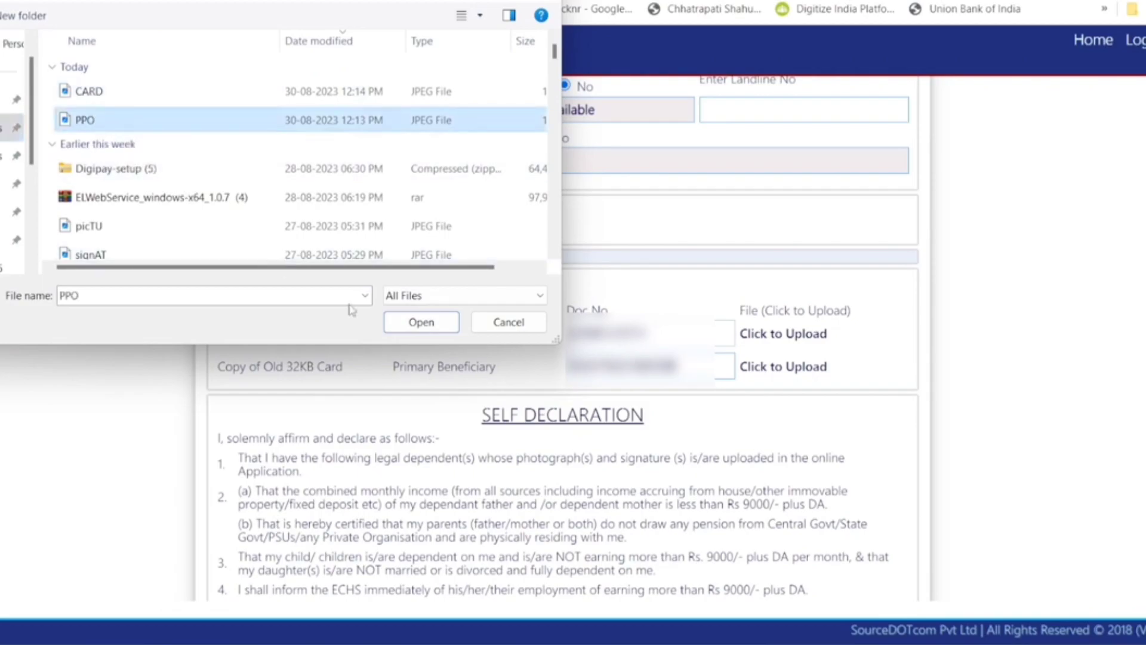
click(418, 326)
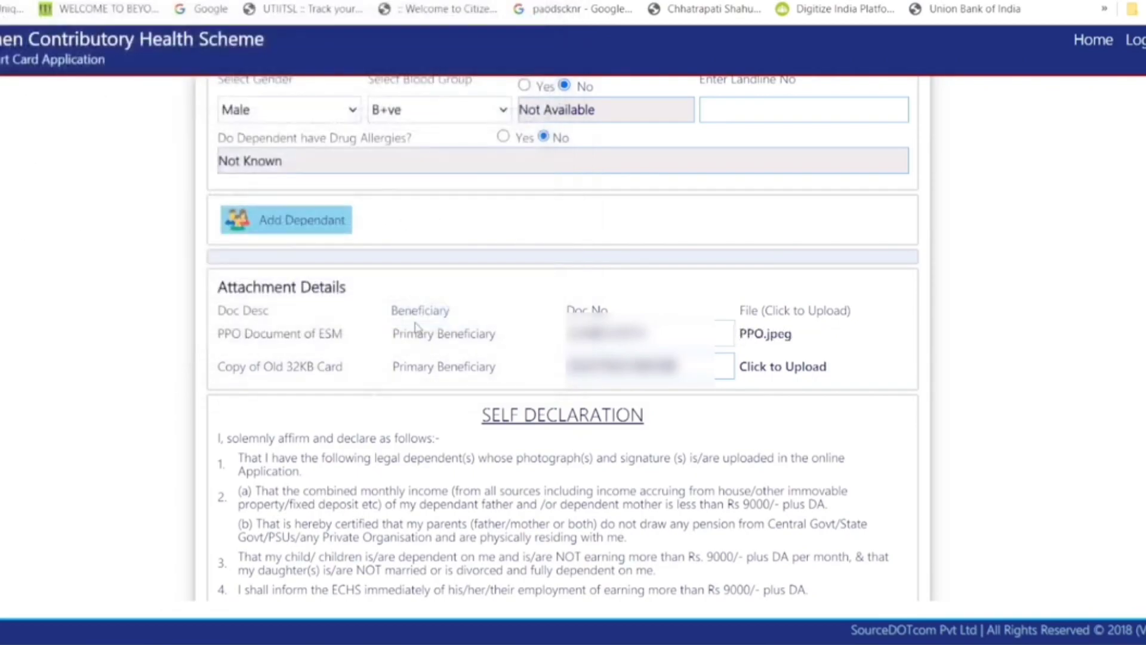
Step: Upload the CARD image file for the Copy of Old 32KB Card attachment
click(792, 369)
click(123, 93)
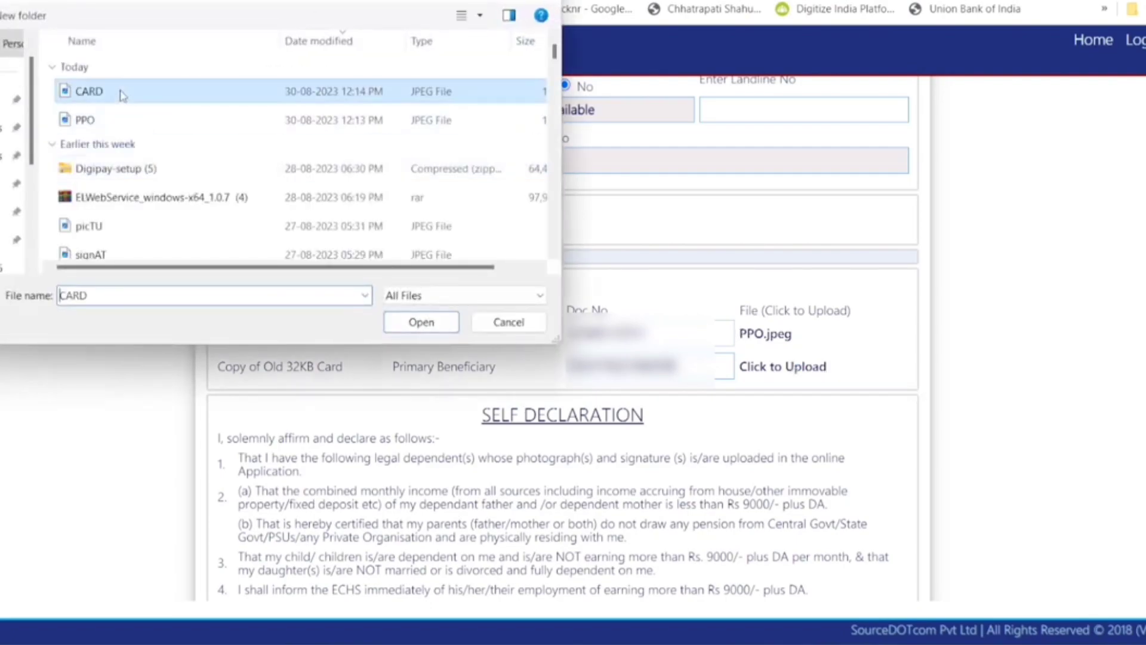
click(421, 322)
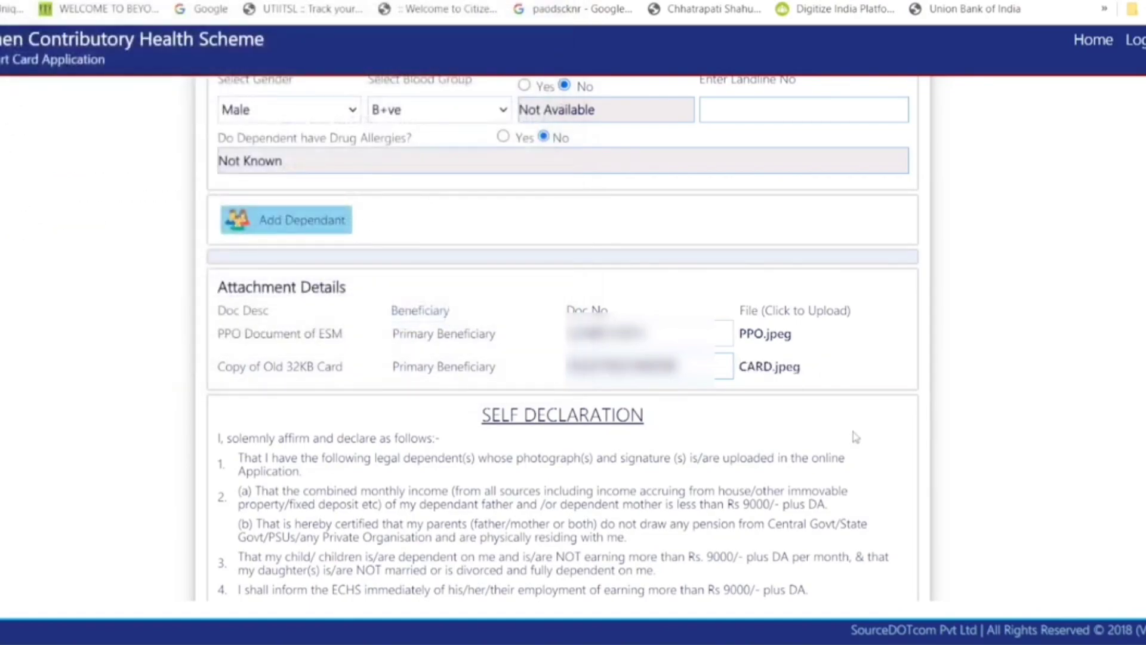
Step: Agree to the self declaration and verification statement
scroll(877, 478, down, 8)
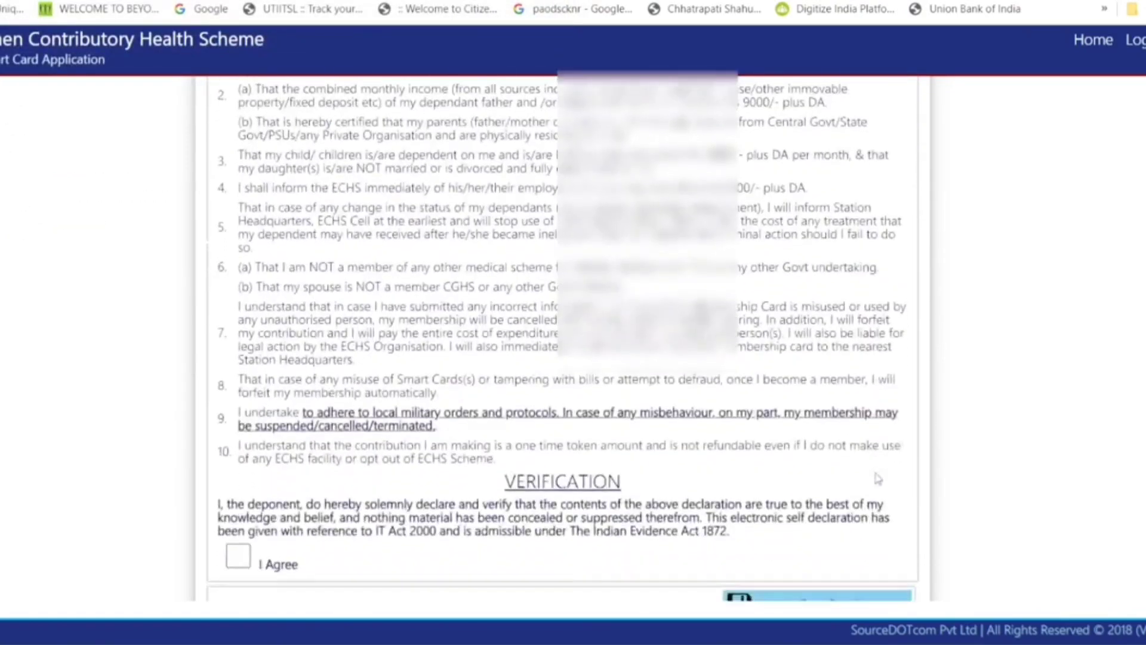
scroll(877, 478, down, 1)
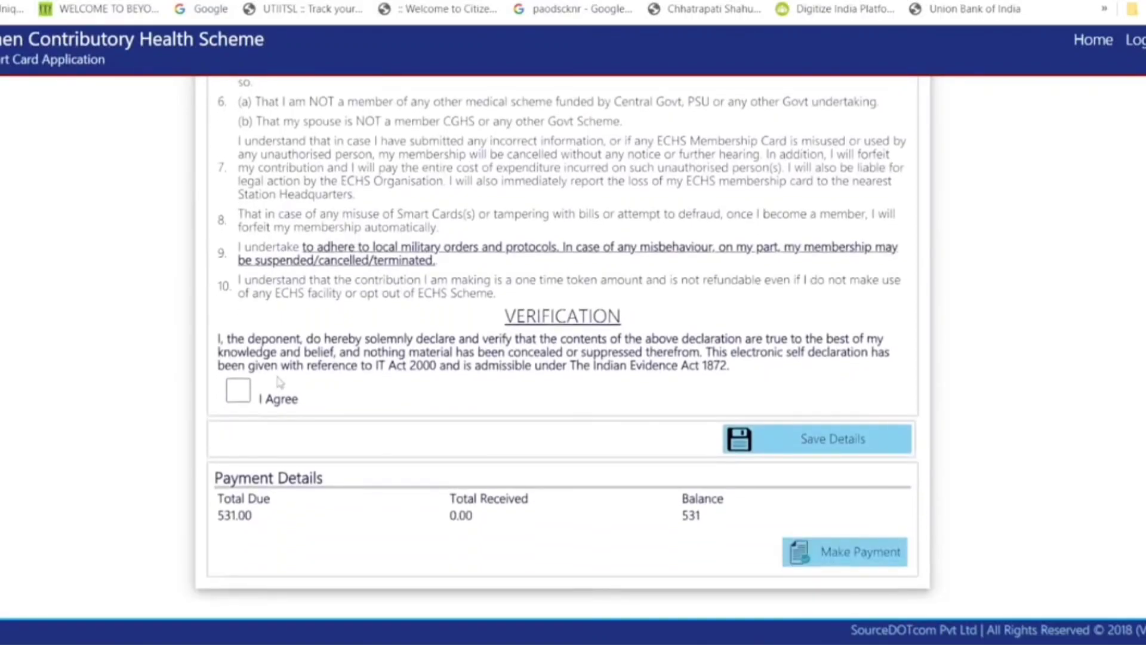
click(239, 391)
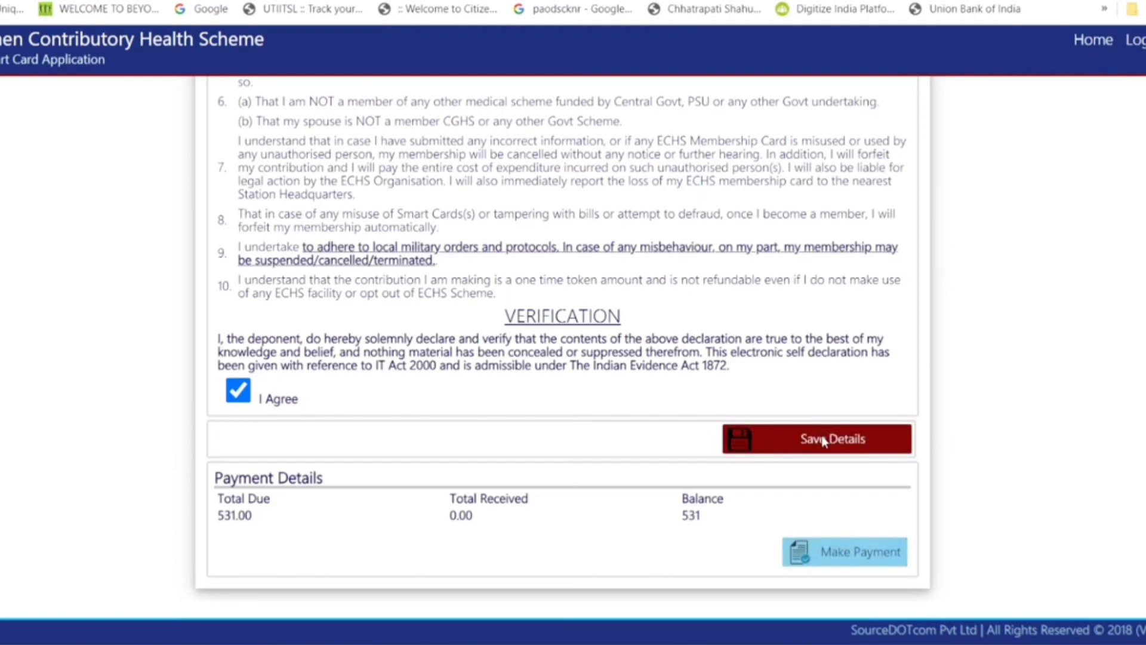
Step: Upload the ESM photo from the 2023_08_30 folder as the primary beneficiary's photo
scroll(687, 371, up, 15)
scroll(688, 371, up, 15)
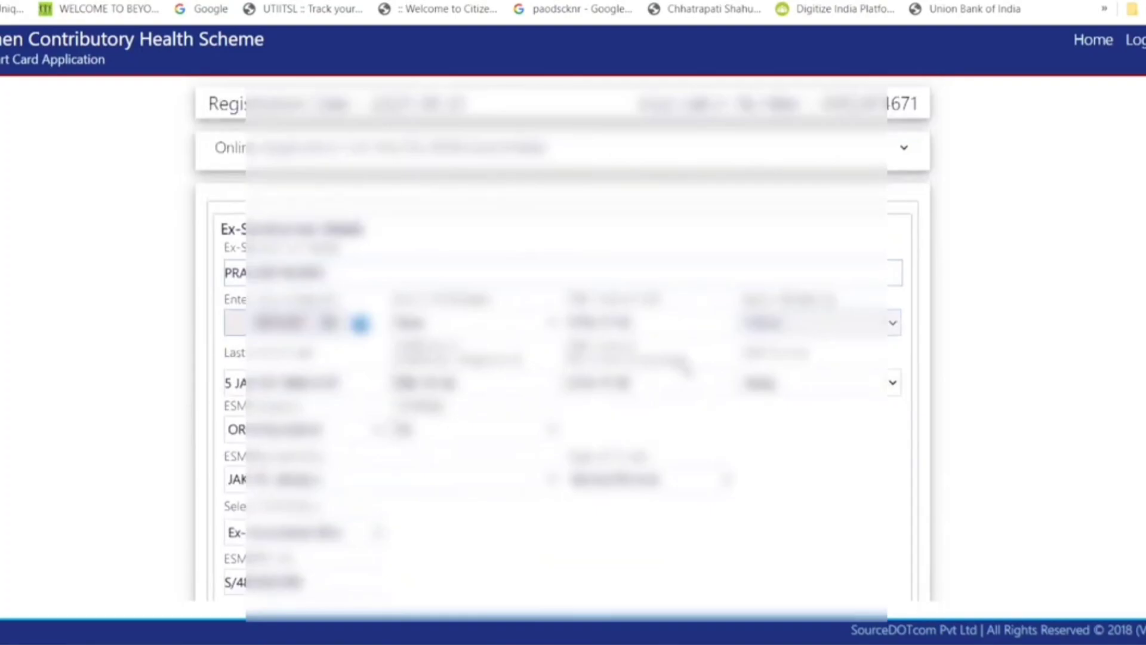
scroll(687, 367, down, 10)
scroll(688, 371, down, 1)
scroll(688, 371, up, 1)
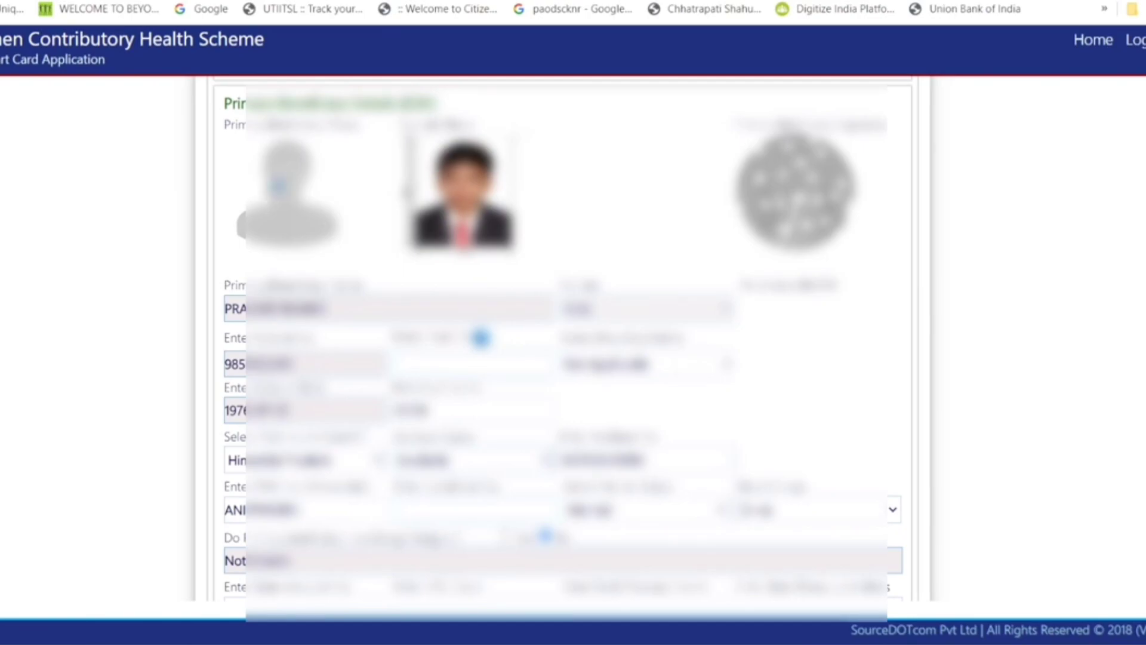
click(271, 191)
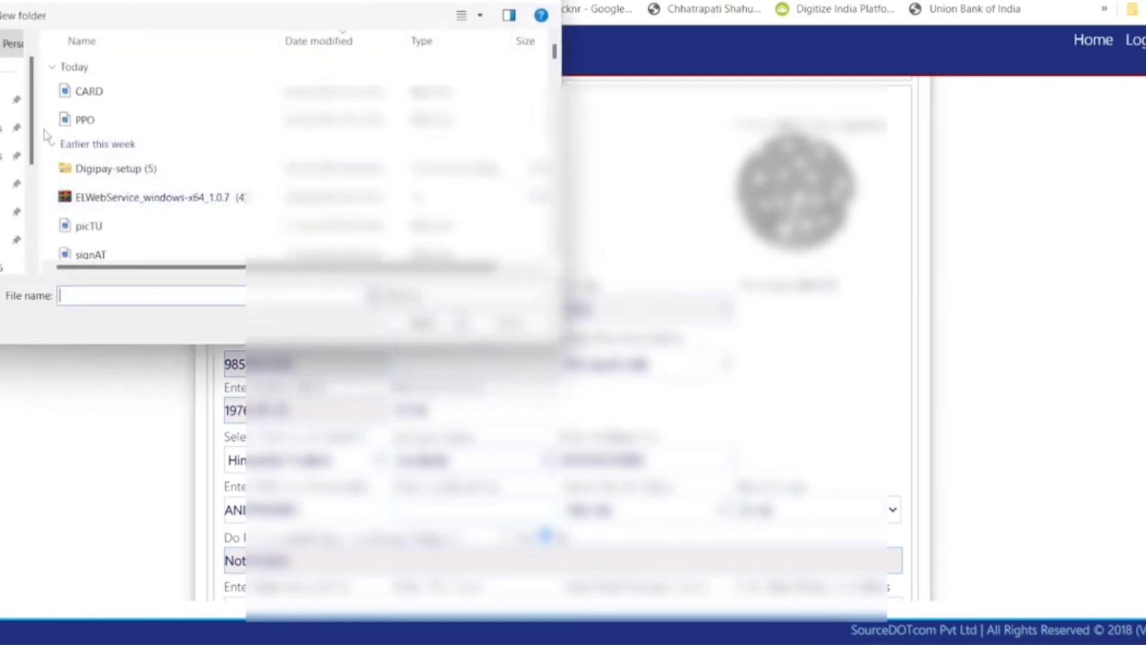
click(9, 100)
scroll(245, 196, down, 10)
scroll(243, 196, up, 1)
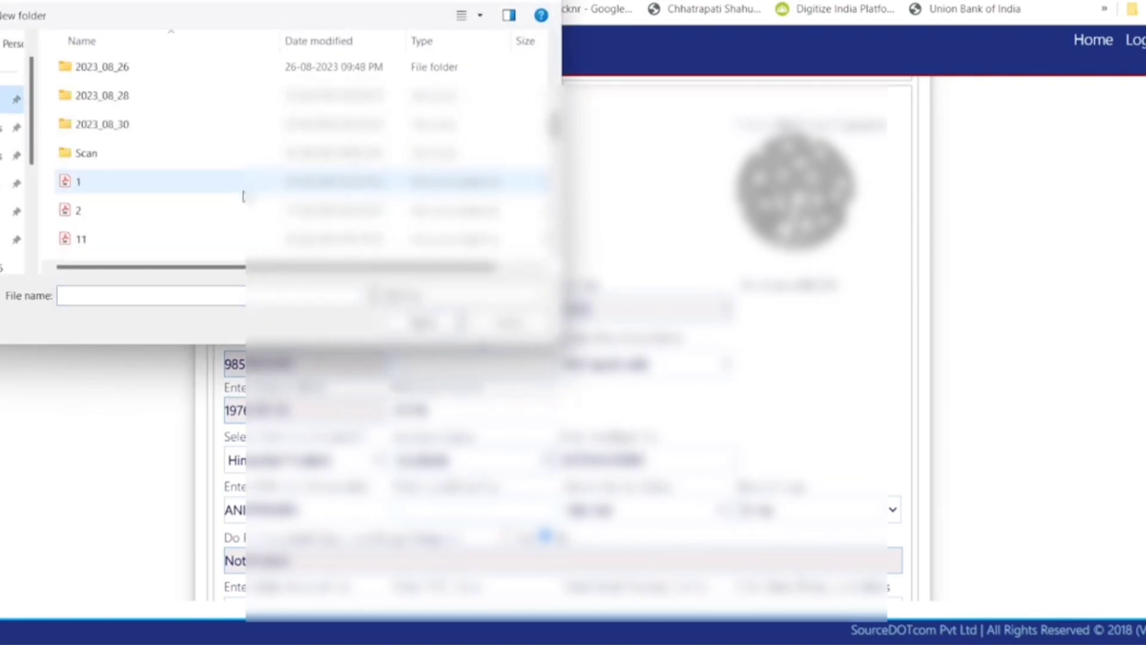
click(118, 131)
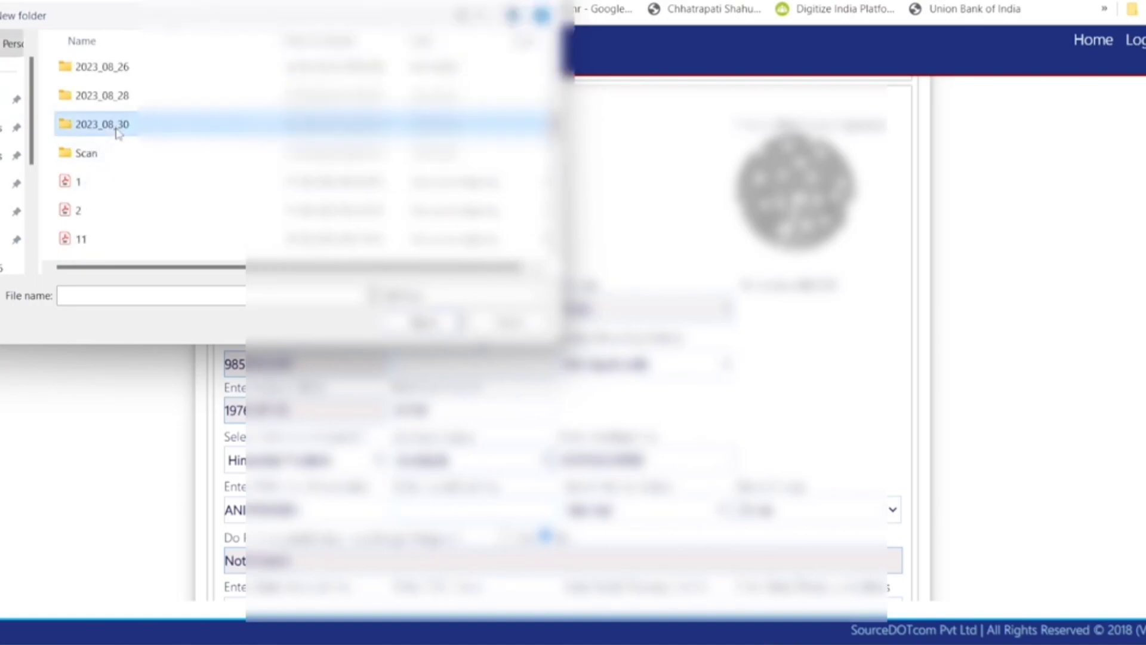
double_click(116, 129)
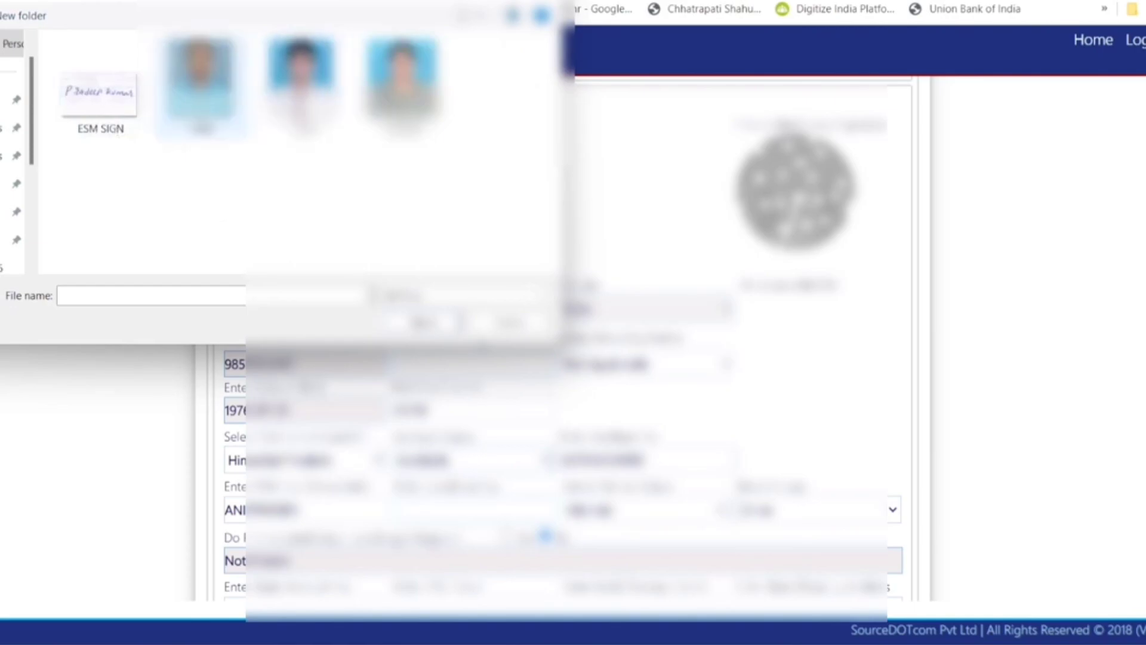
text(ESM)
key(Return)
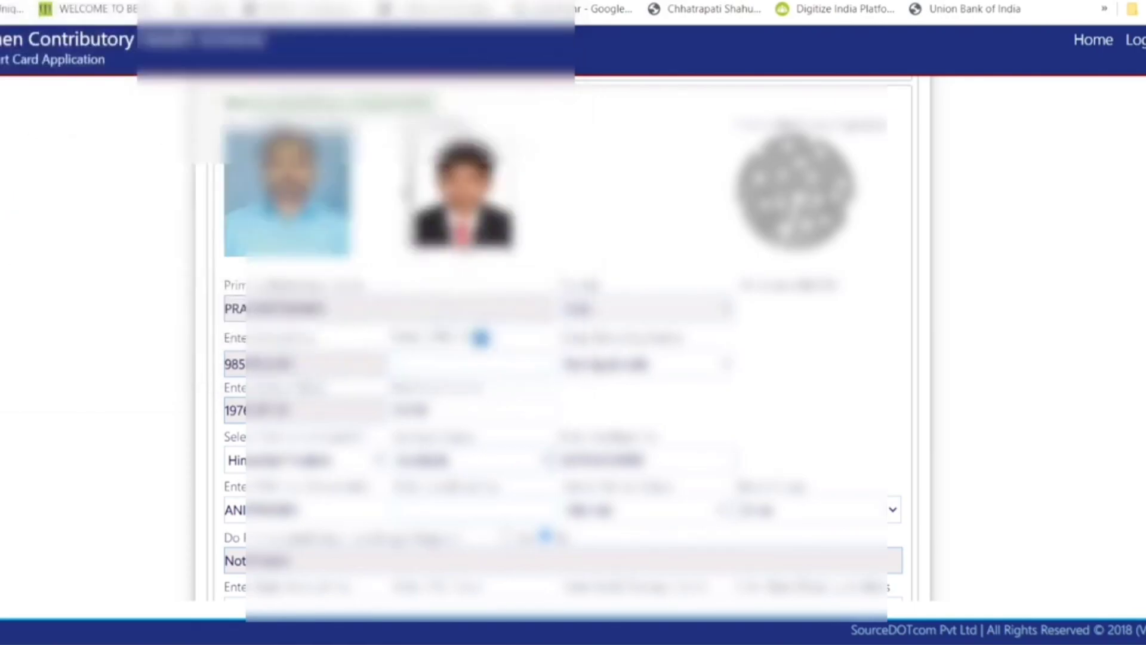
Step: Upload the ESM SIGN image as the primary beneficiary's signature
click(811, 188)
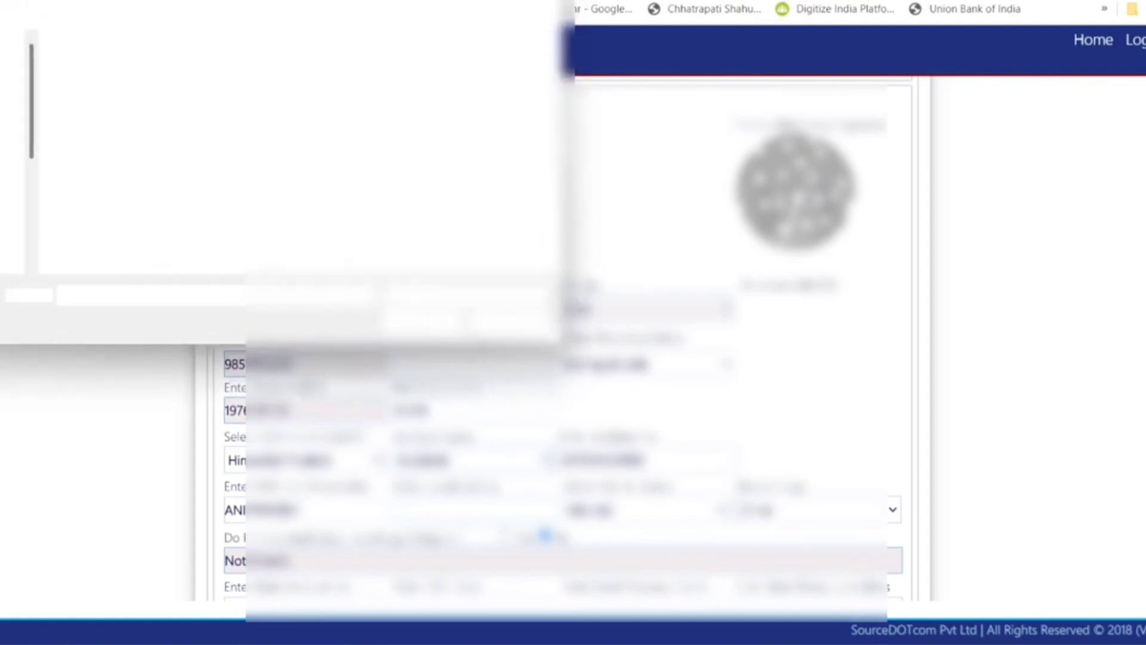
click(117, 103)
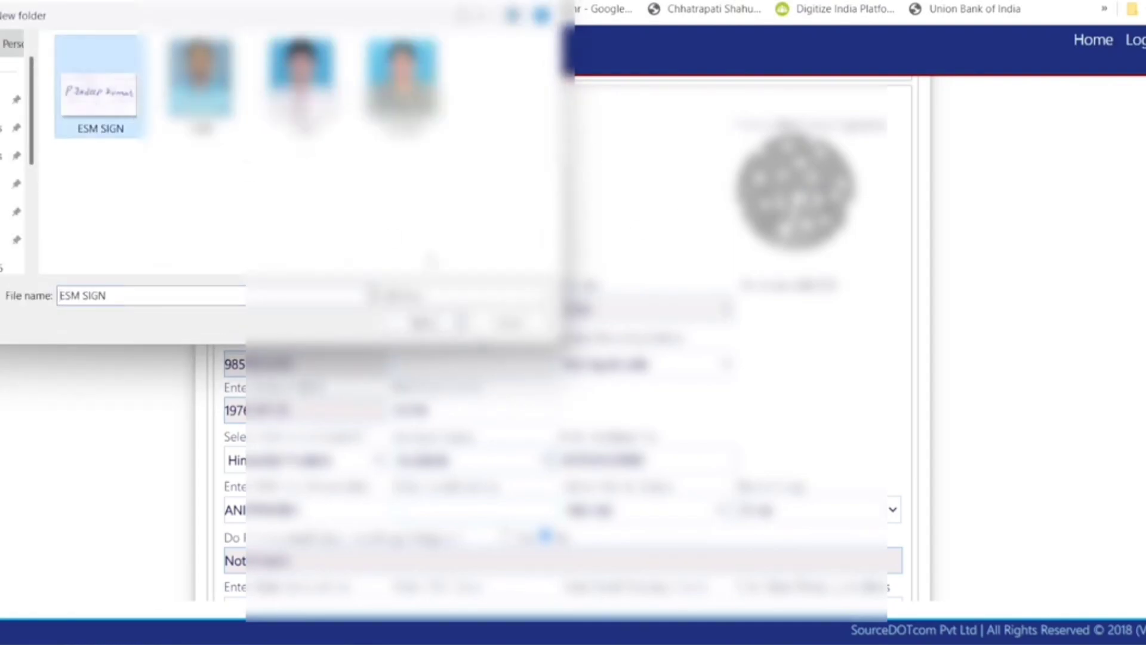
click(425, 323)
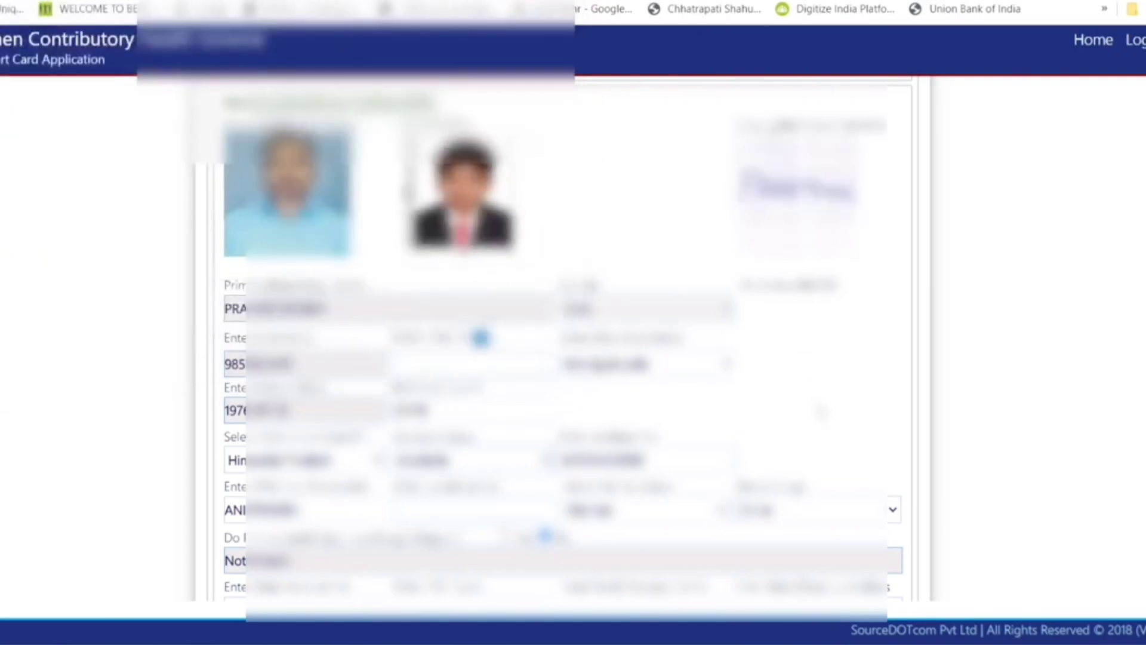
Step: Upload the SPOUSE image as the photo of the spouse in the dependent details
scroll(821, 412, down, 5)
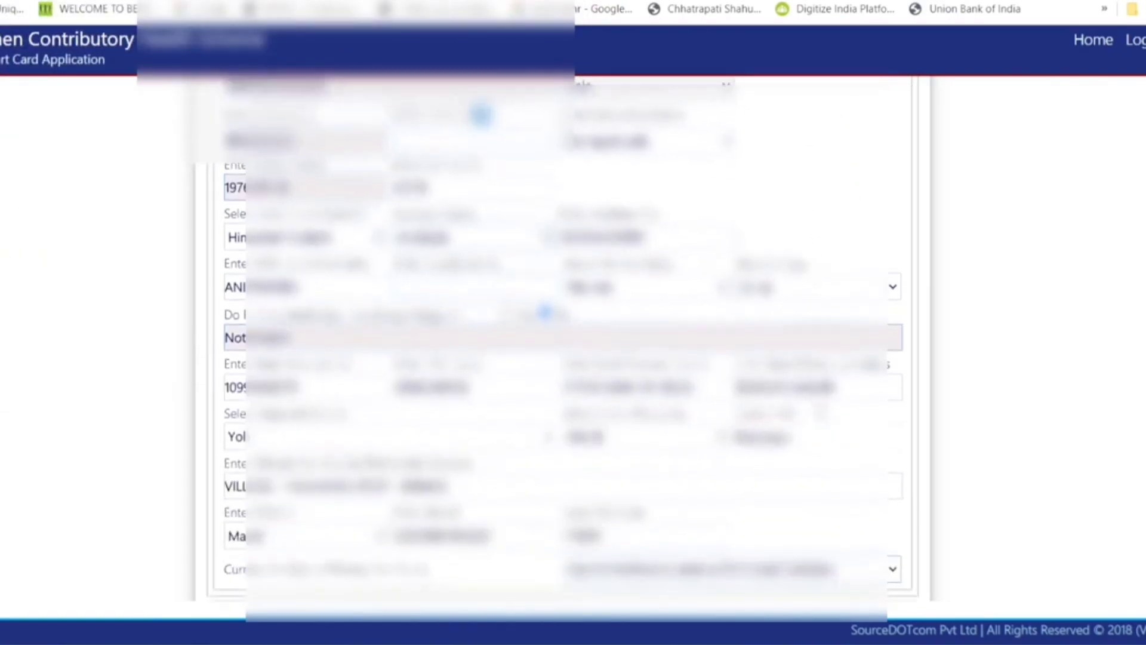
scroll(821, 412, down, 3)
scroll(821, 412, up, 7)
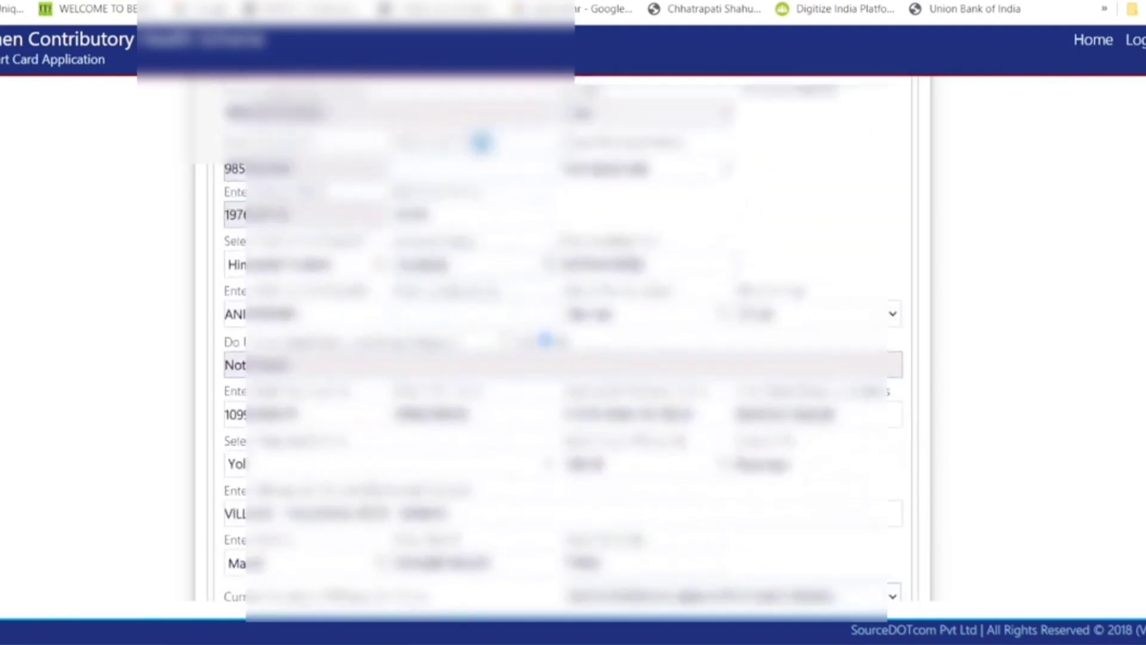
scroll(821, 412, down, 8)
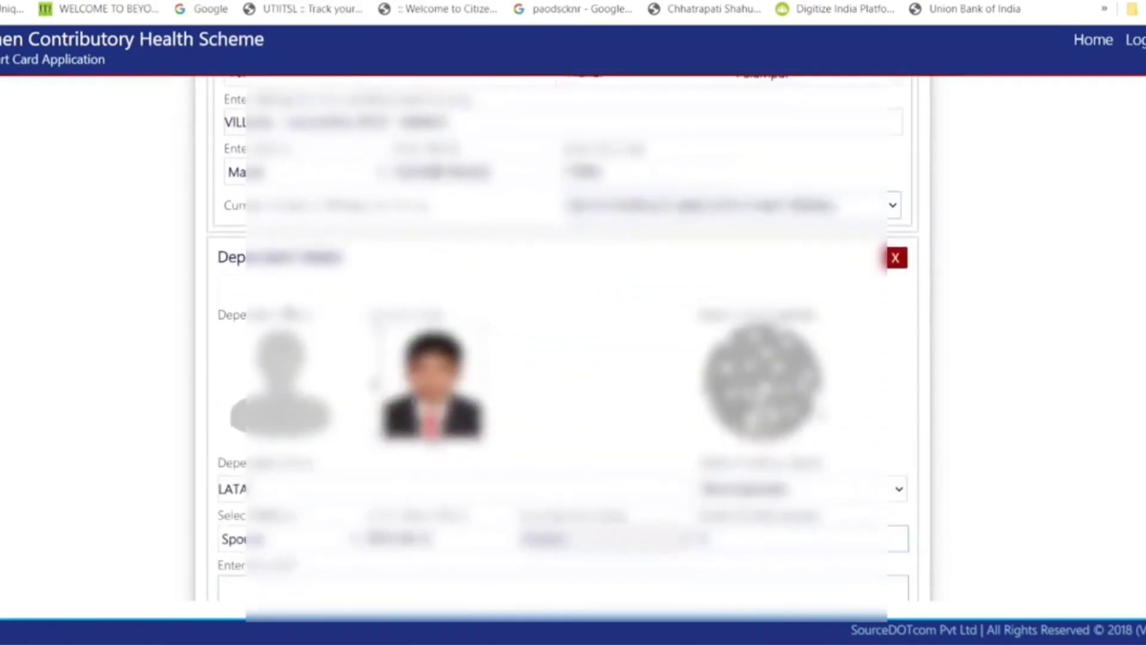
scroll(821, 412, down, 3)
scroll(821, 412, up, 1)
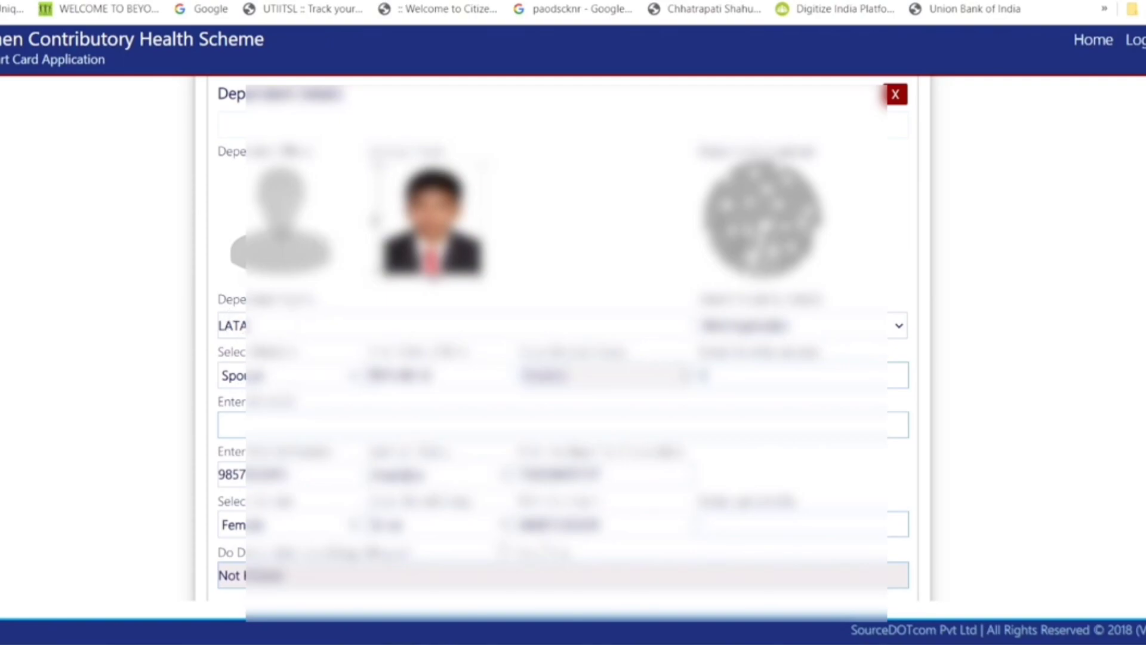
click(284, 232)
click(403, 84)
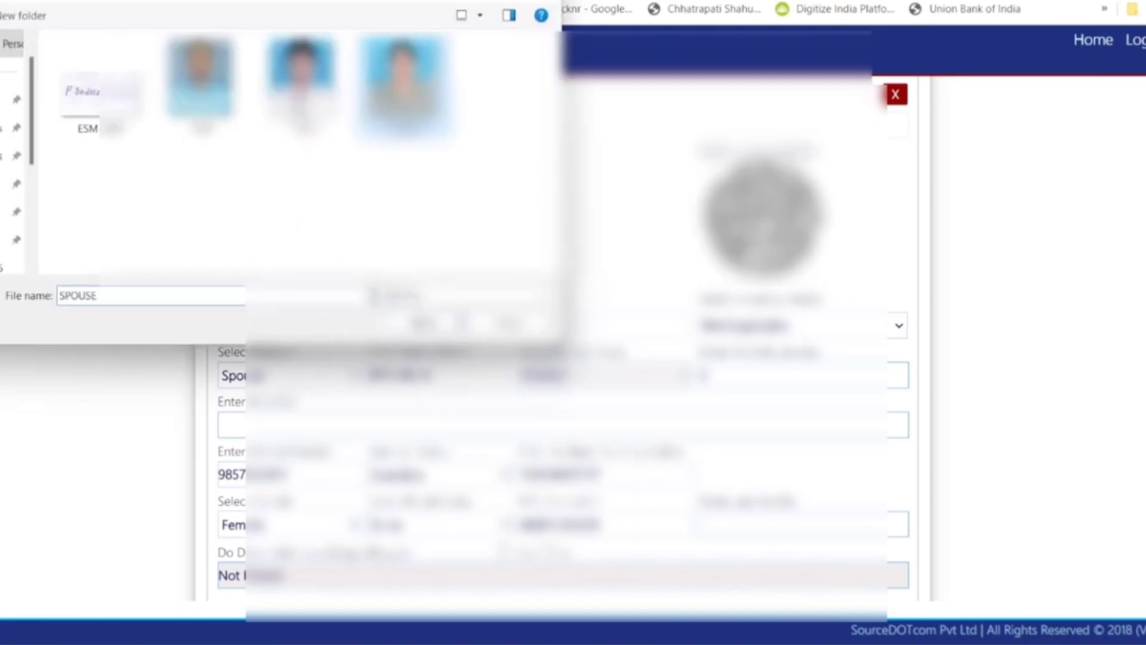
click(424, 323)
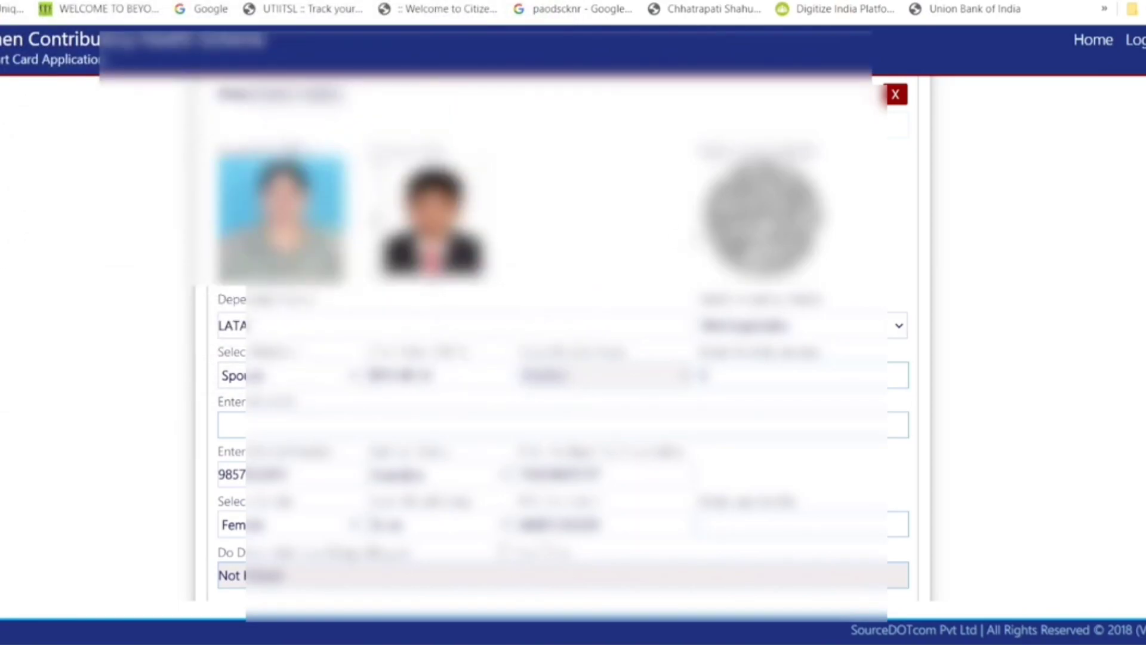
Step: Upload the ESM SIGN image as the signature in the spouse's dependent details
click(770, 225)
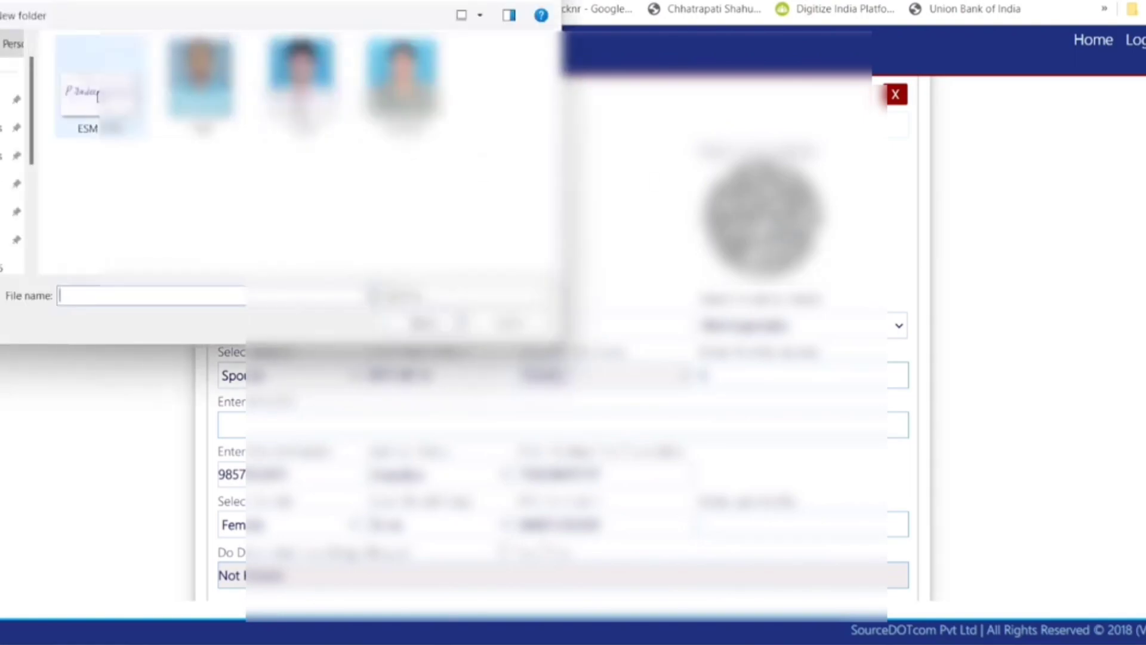
click(99, 89)
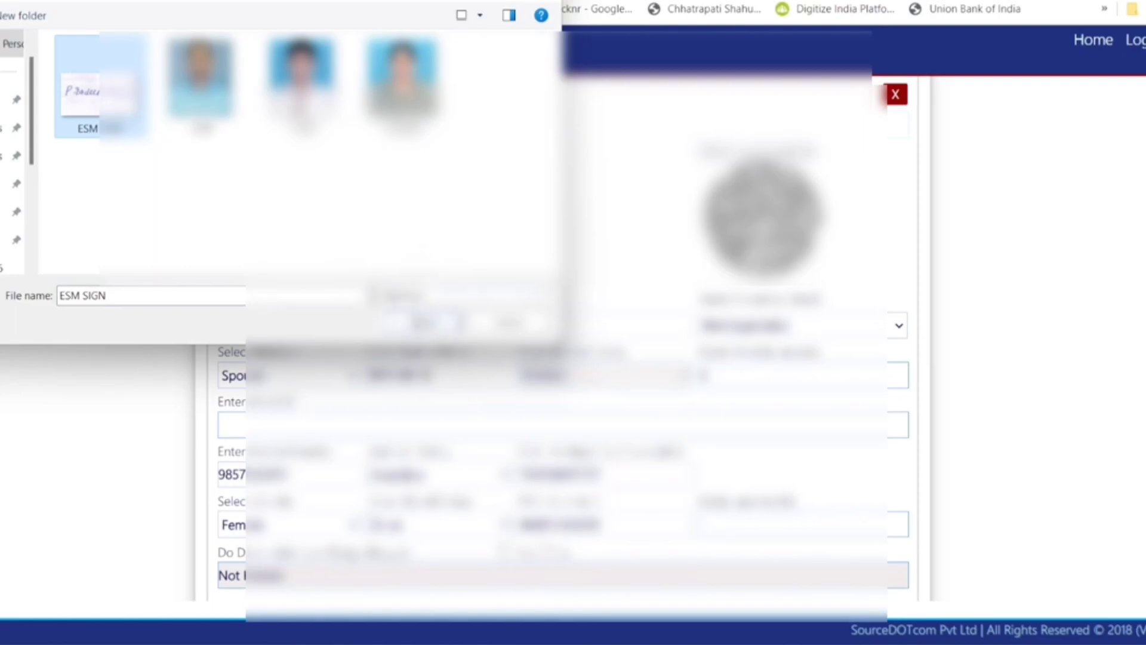
click(422, 324)
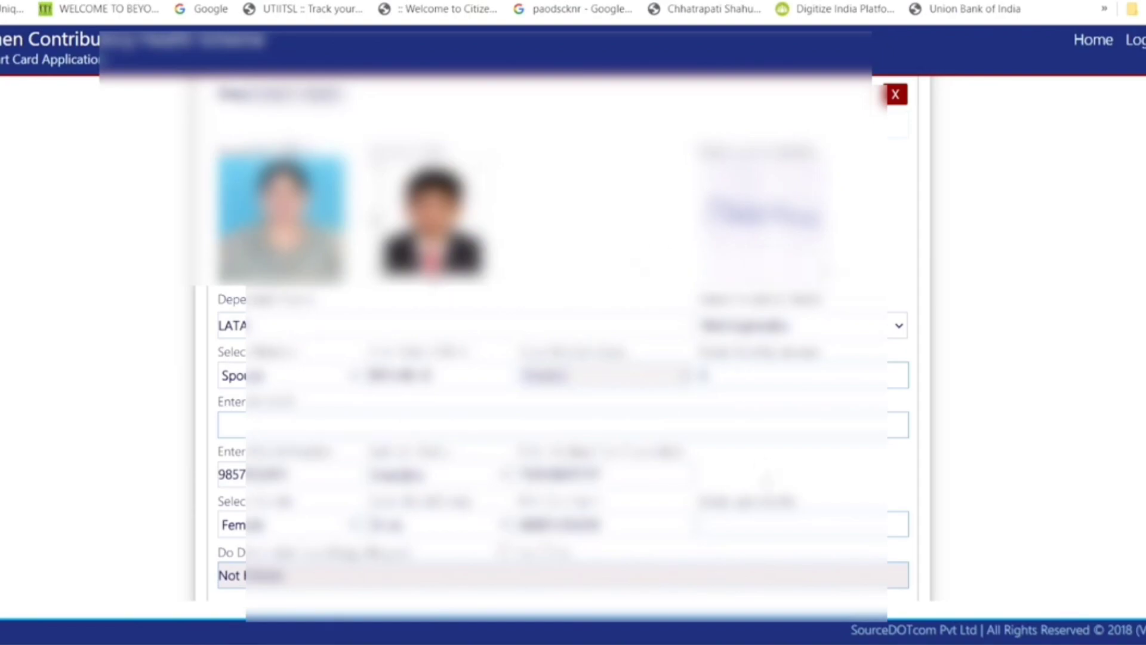
Step: Upload the son's portrait image as the dependent photo in the son's details
scroll(767, 477, down, 8)
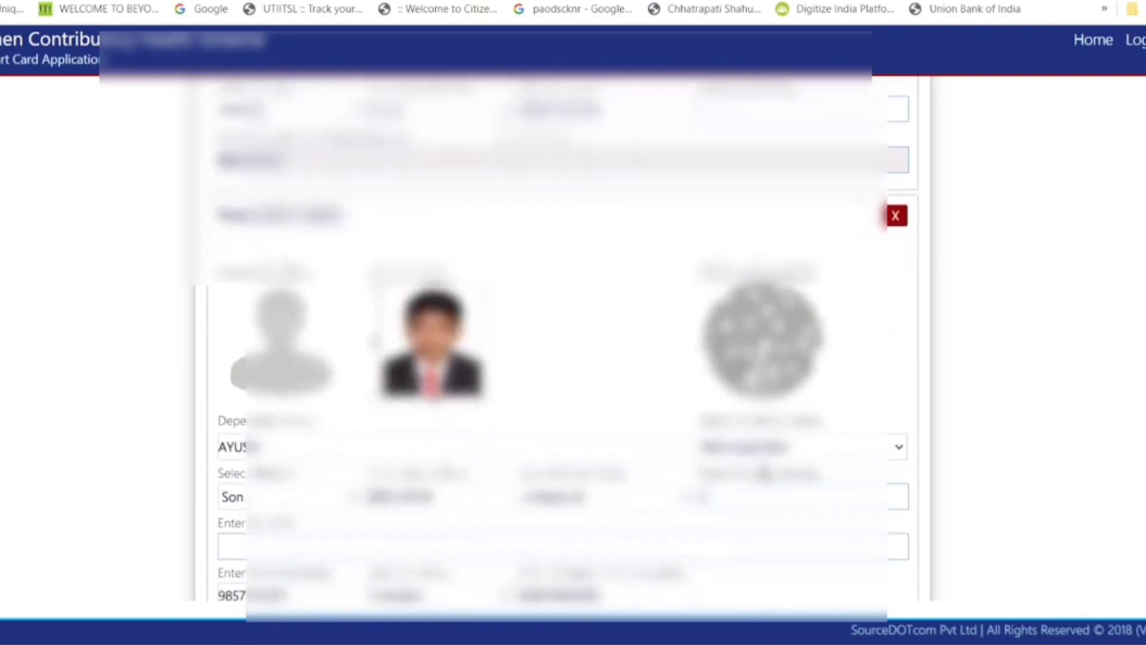
scroll(764, 473, down, 1)
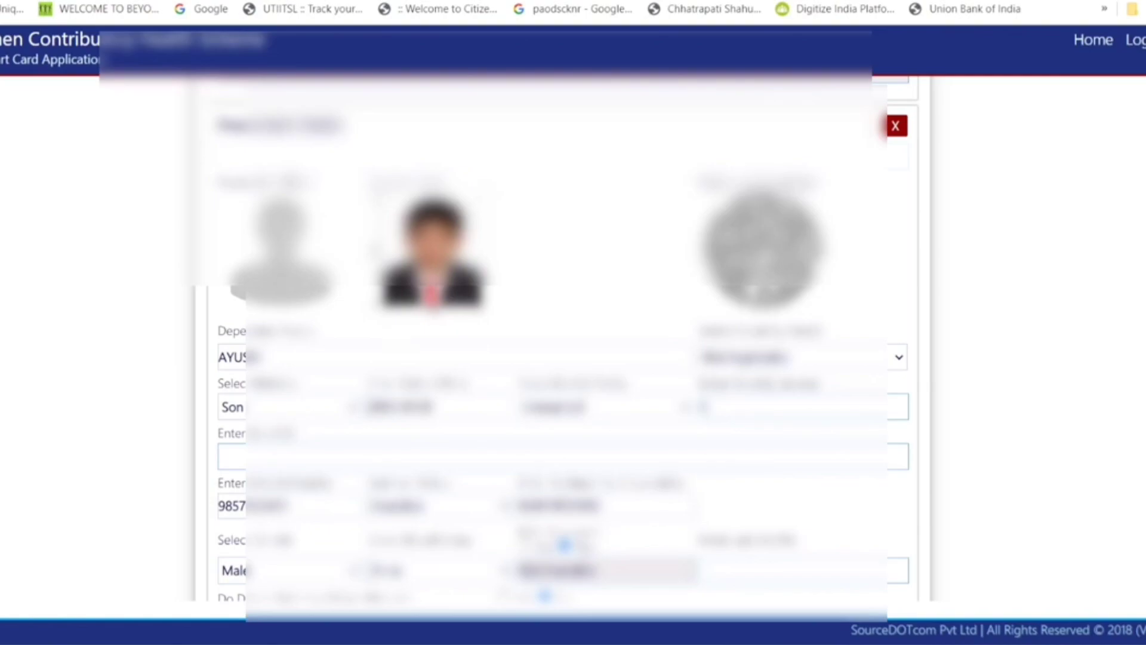
click(291, 277)
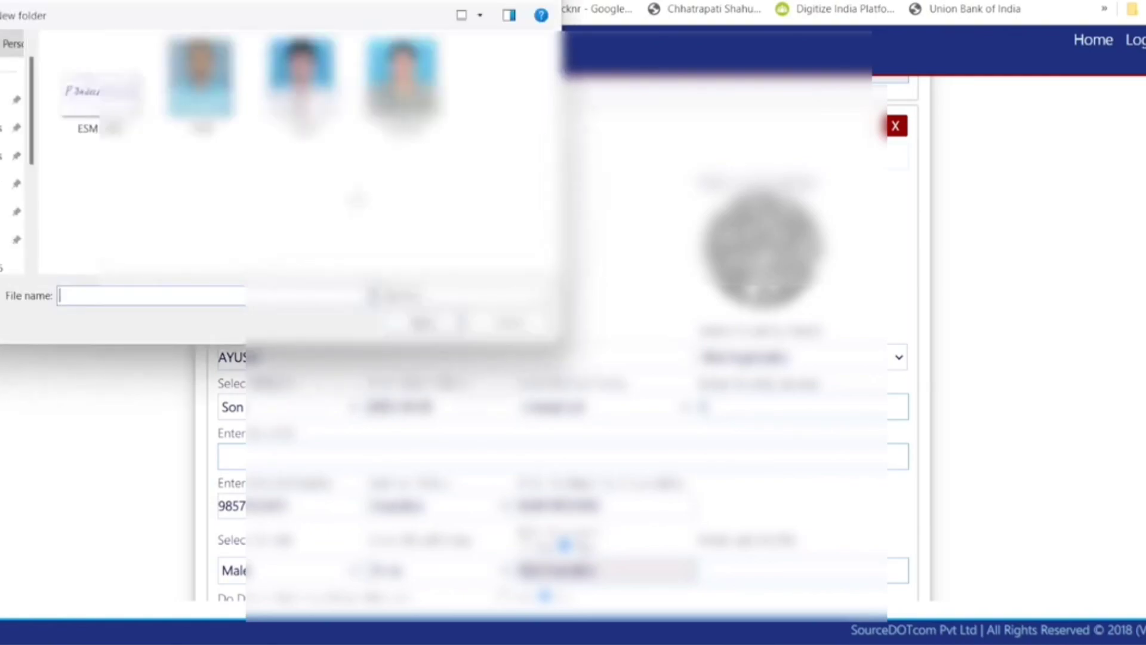
click(305, 113)
click(426, 324)
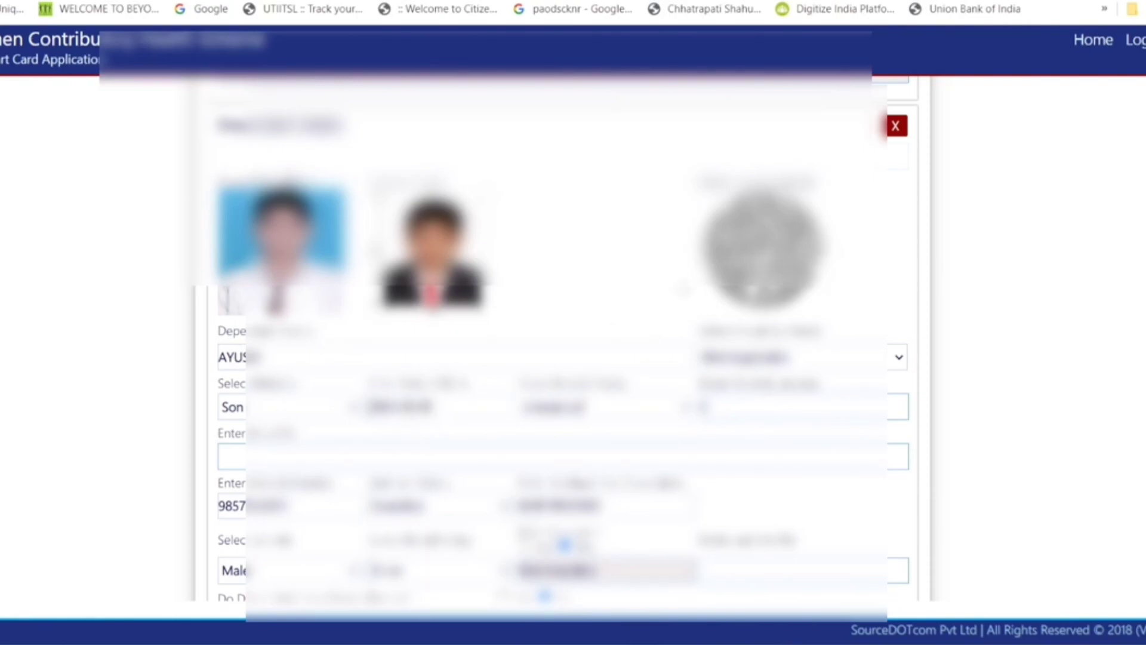
Step: Upload the ESM SIGN image as the signature in the son's dependent details
click(775, 254)
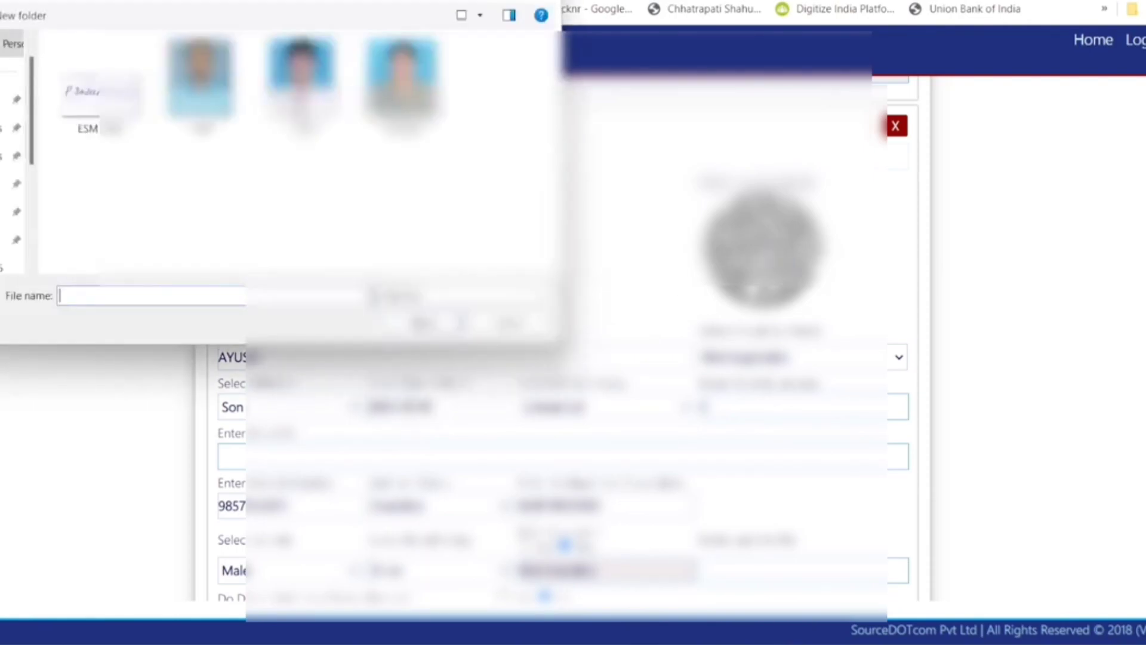
click(110, 119)
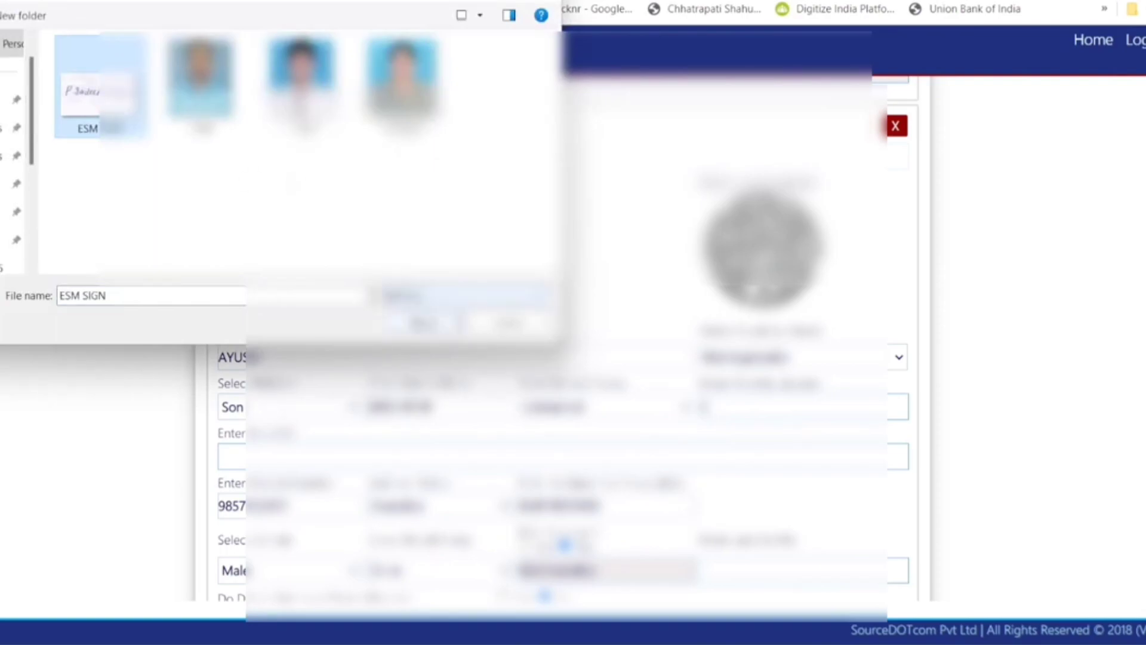
click(423, 323)
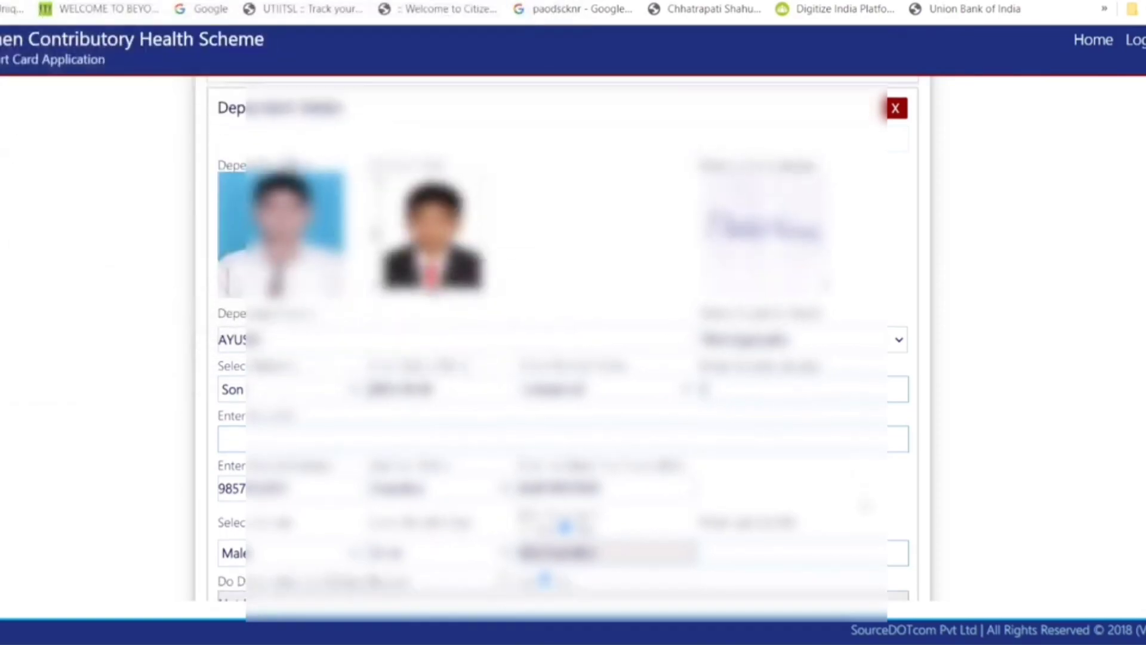
Step: Save the application details, confirming that all dependants have been added
scroll(864, 491, down, 10)
scroll(853, 437, down, 5)
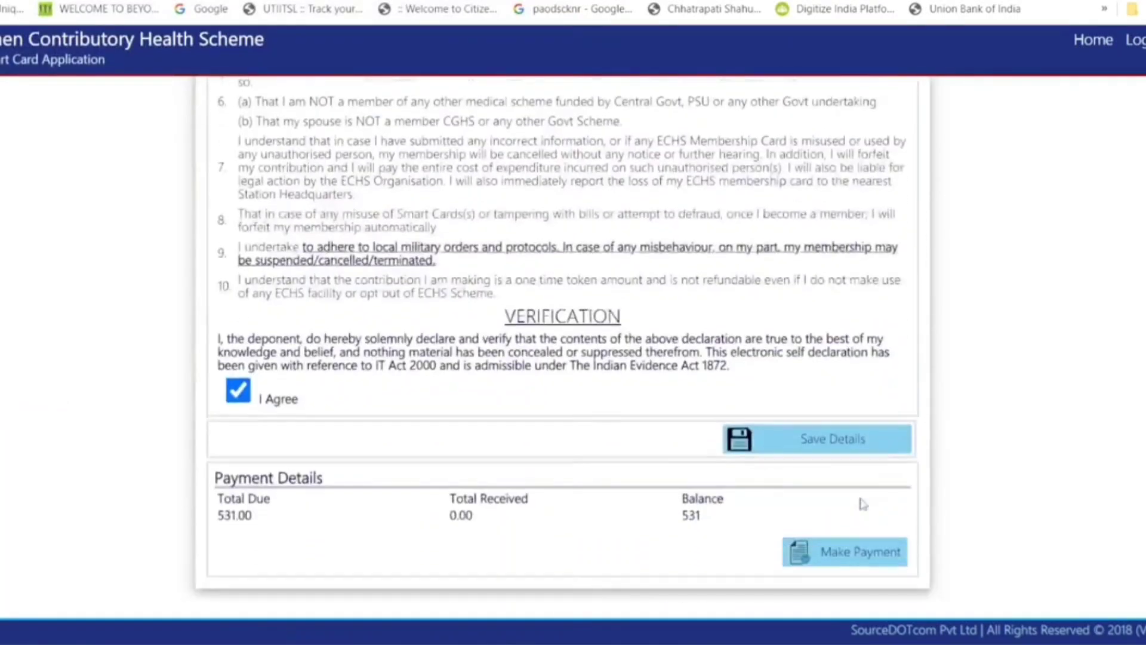
click(853, 438)
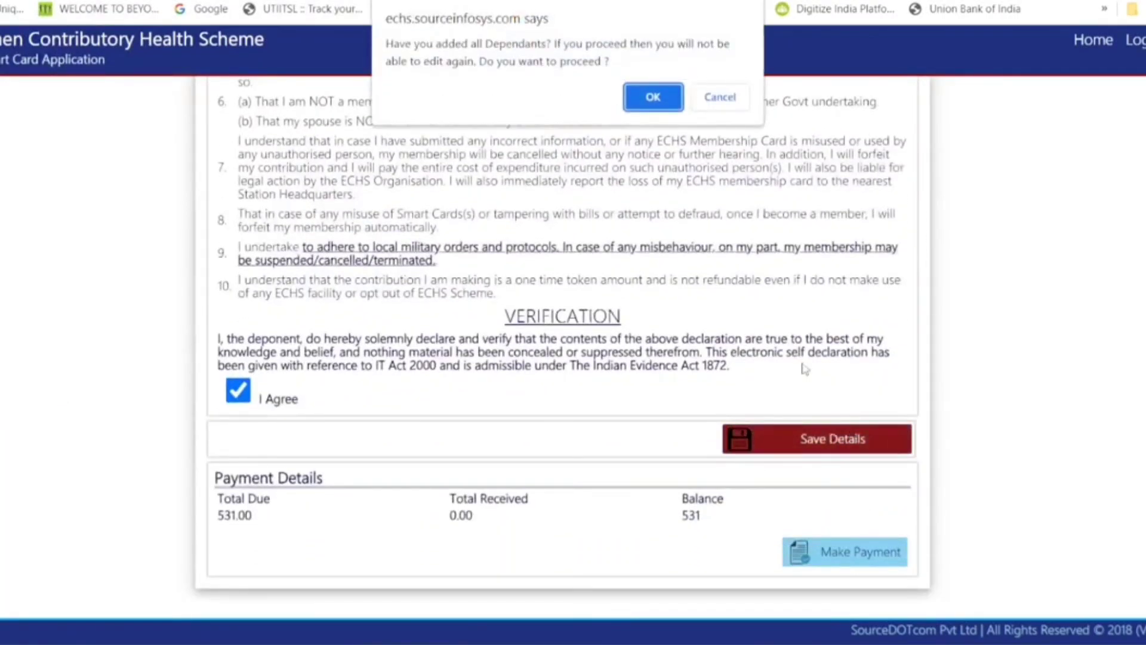
click(654, 97)
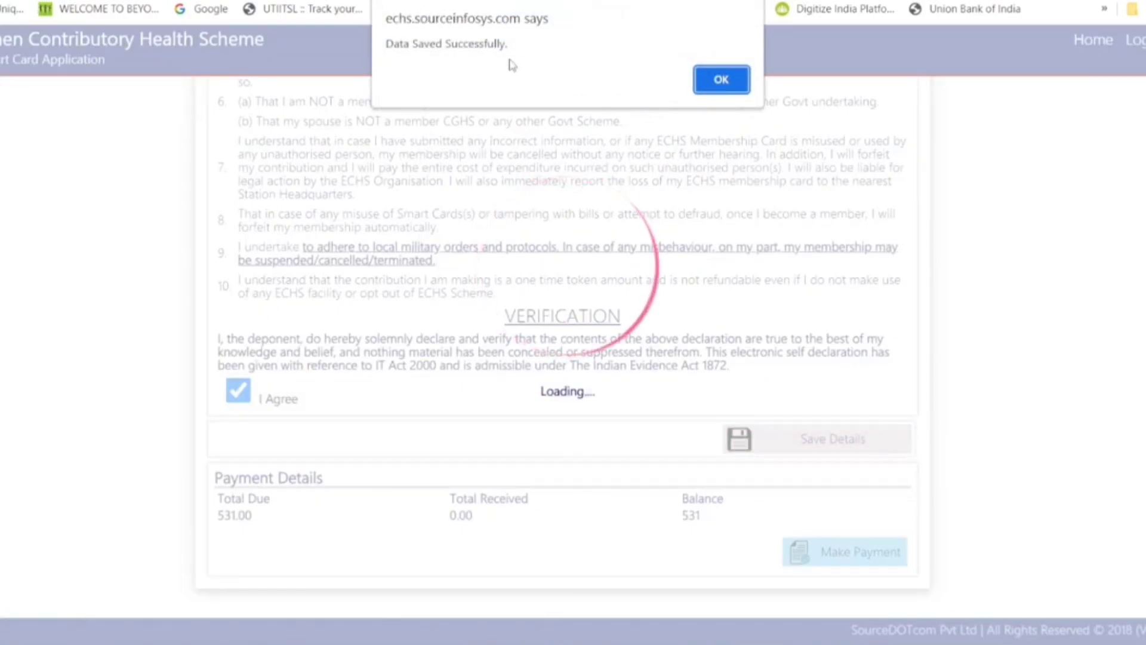
click(722, 80)
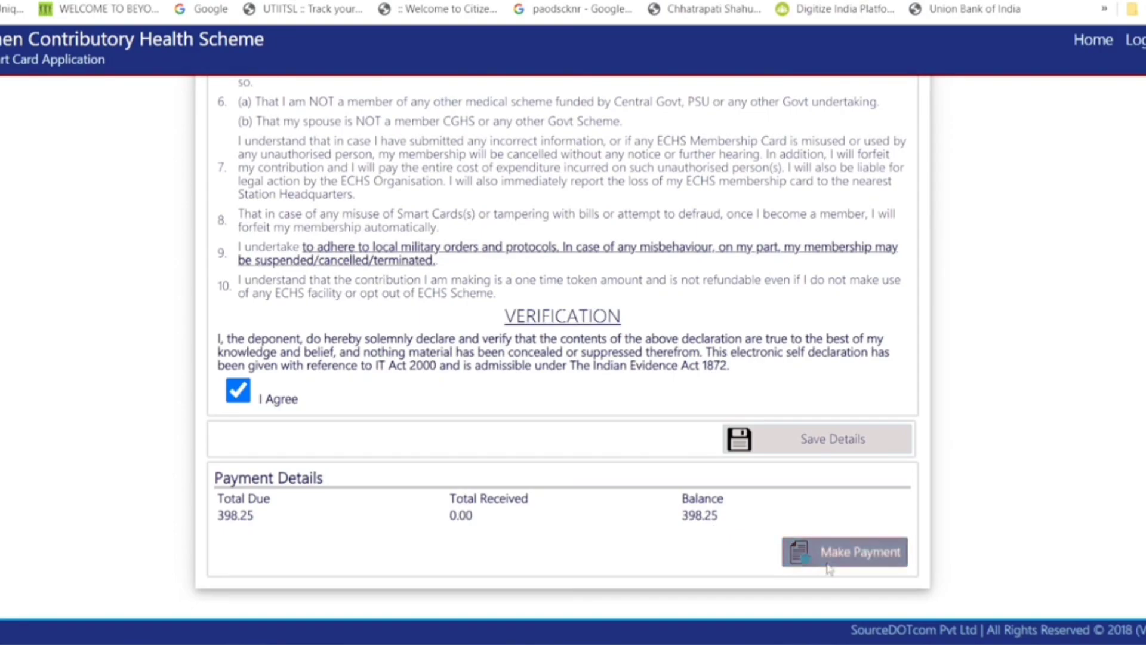
Step: Start the application fee payment and continue to the payment gateway
click(870, 558)
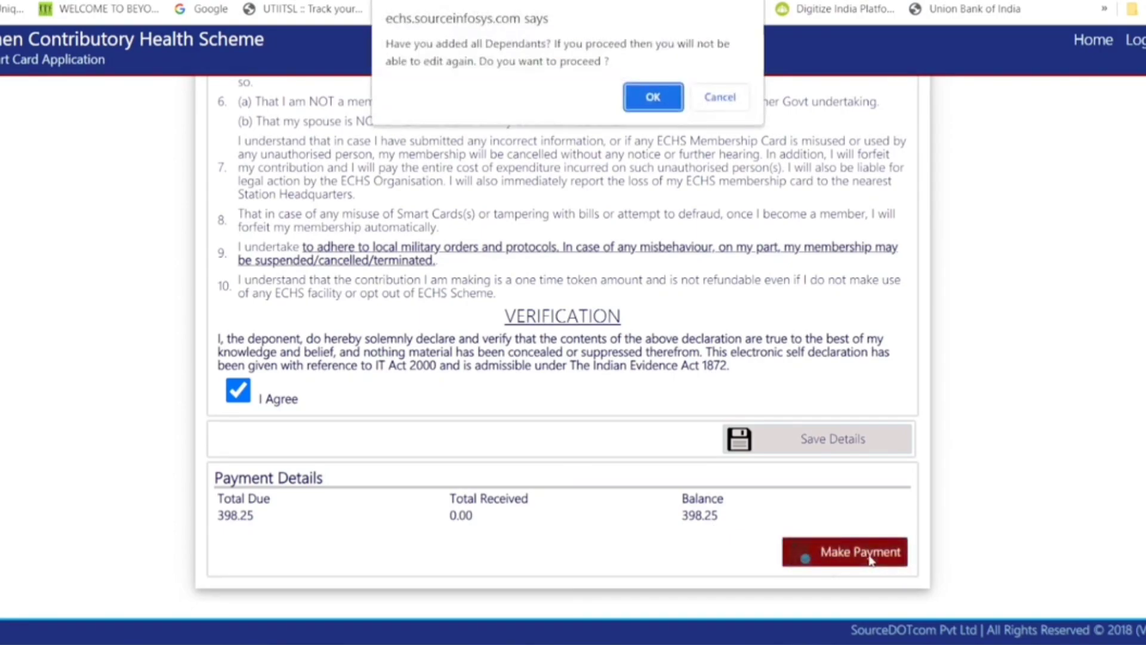
click(654, 97)
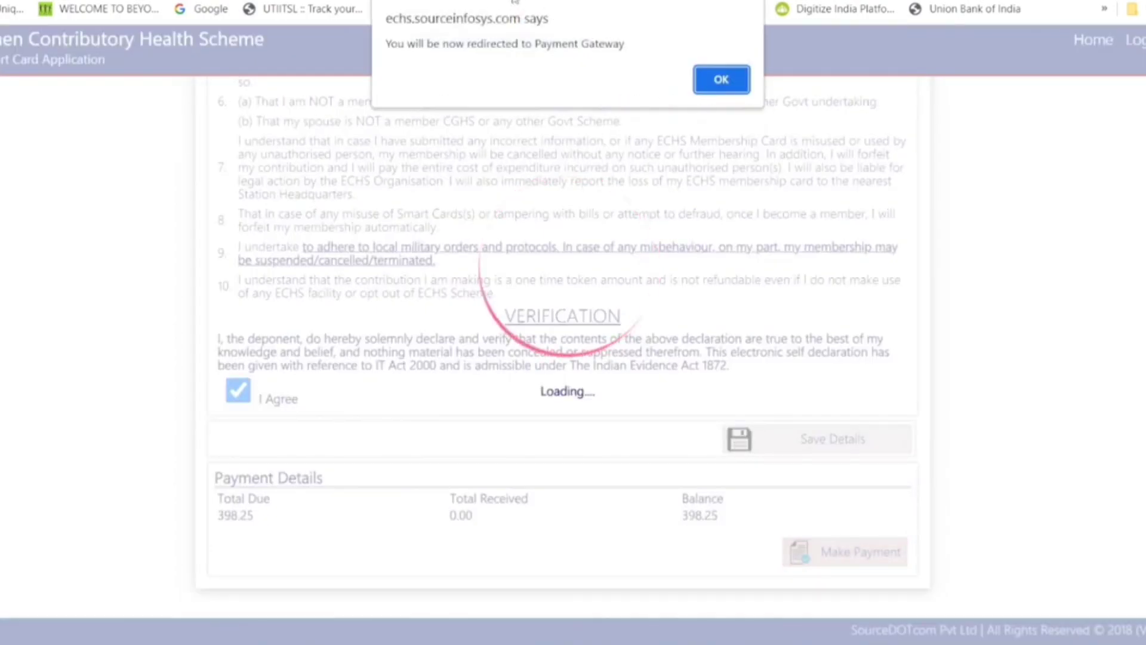
click(718, 87)
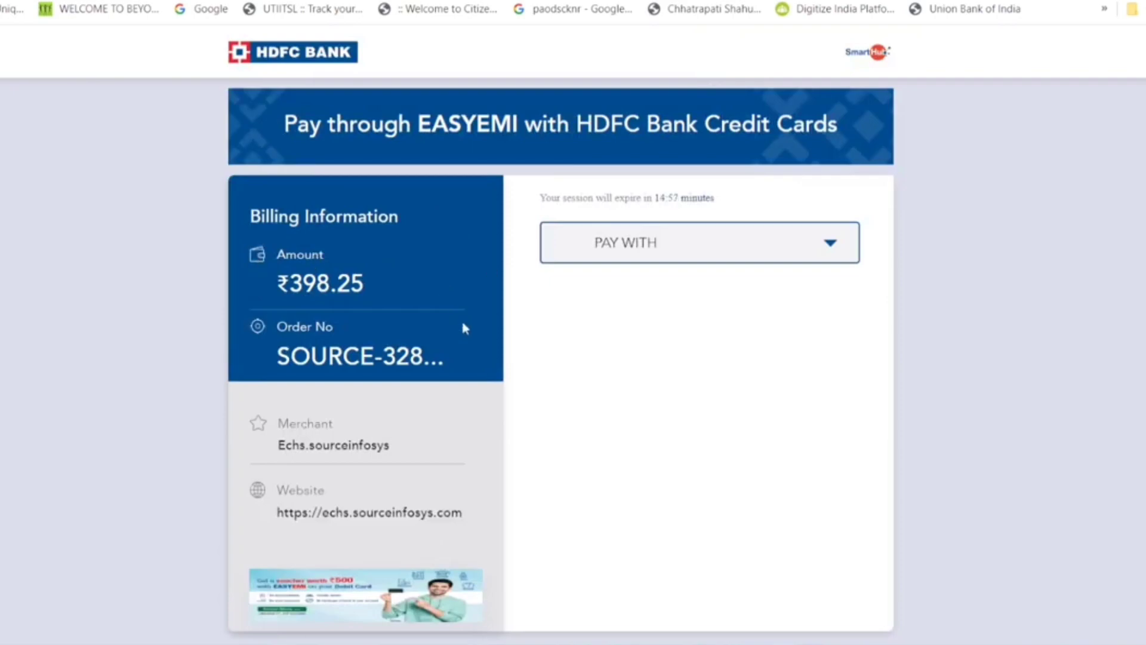
Step: Choose Other Bank Debit Card as the payment method and enter the card number
click(679, 253)
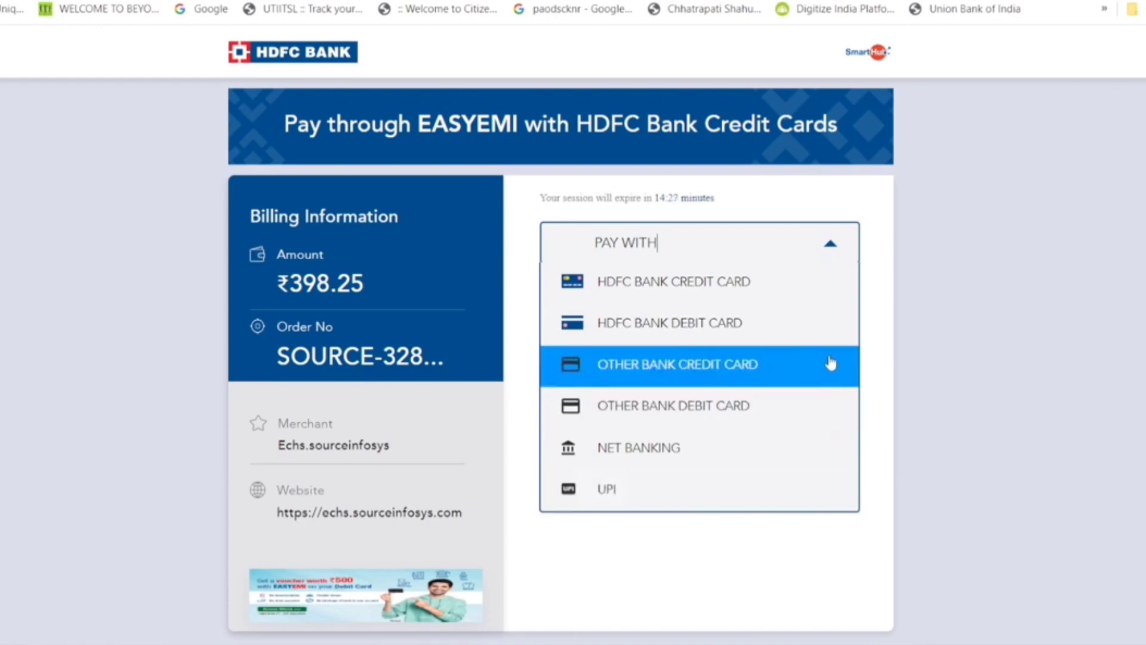
click(709, 417)
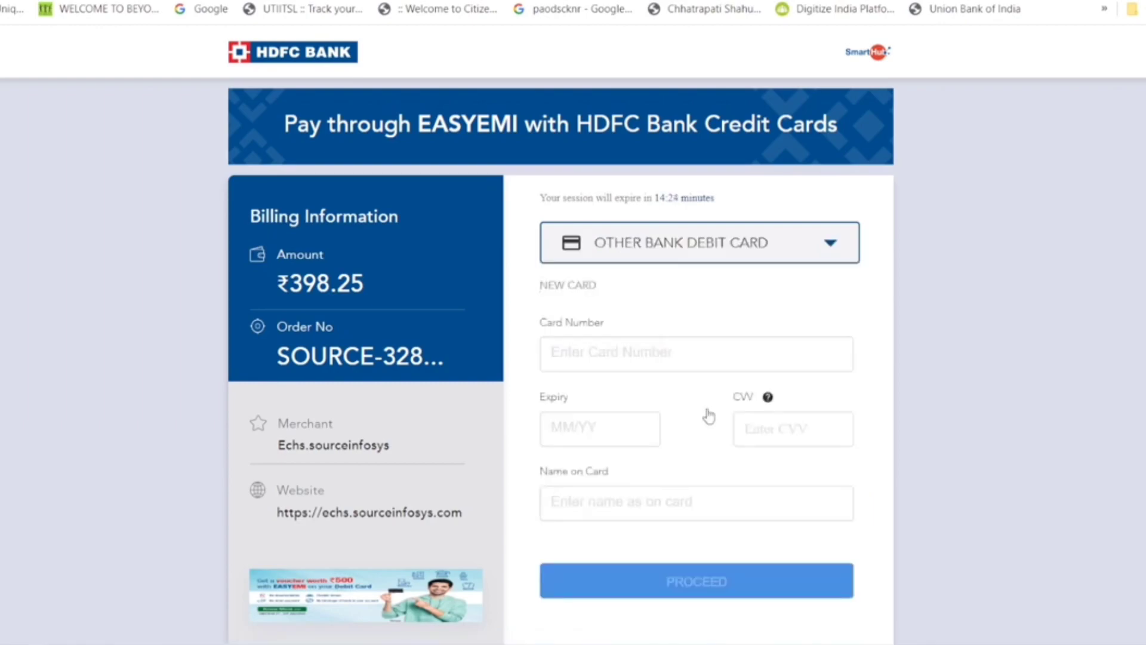
click(684, 350)
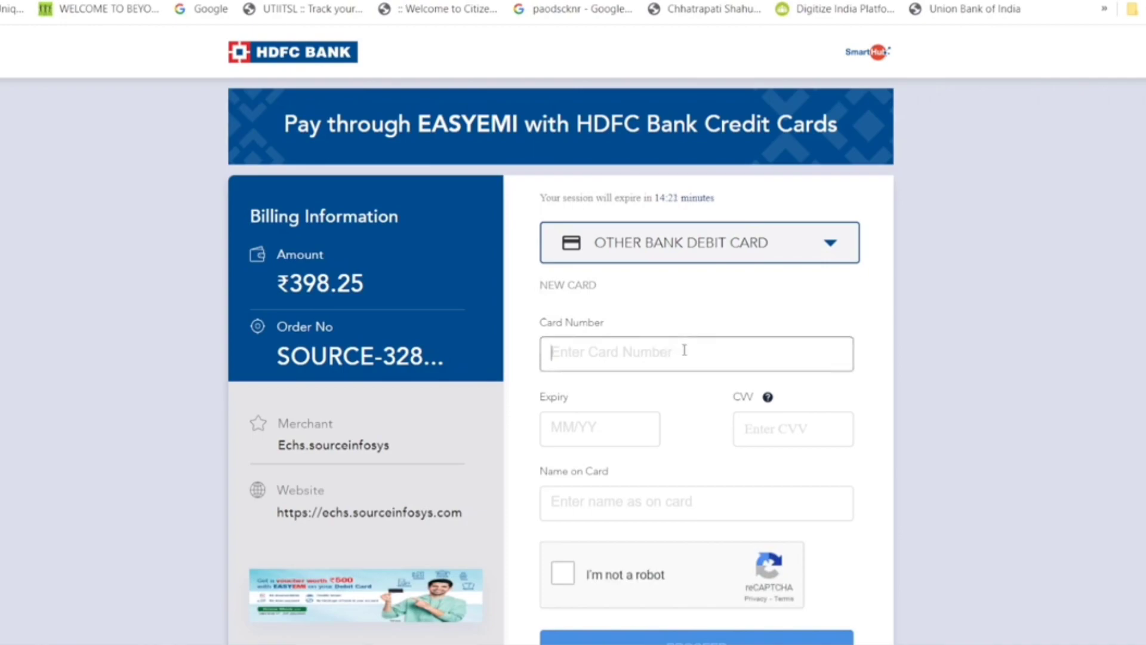
text(****)
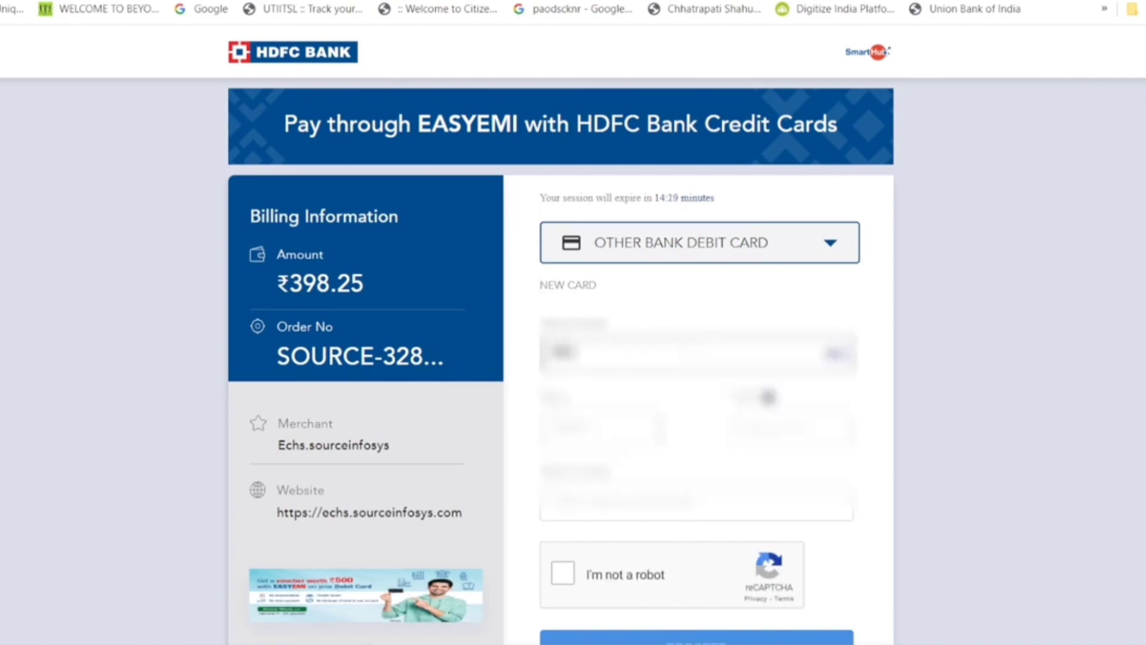
text(****)
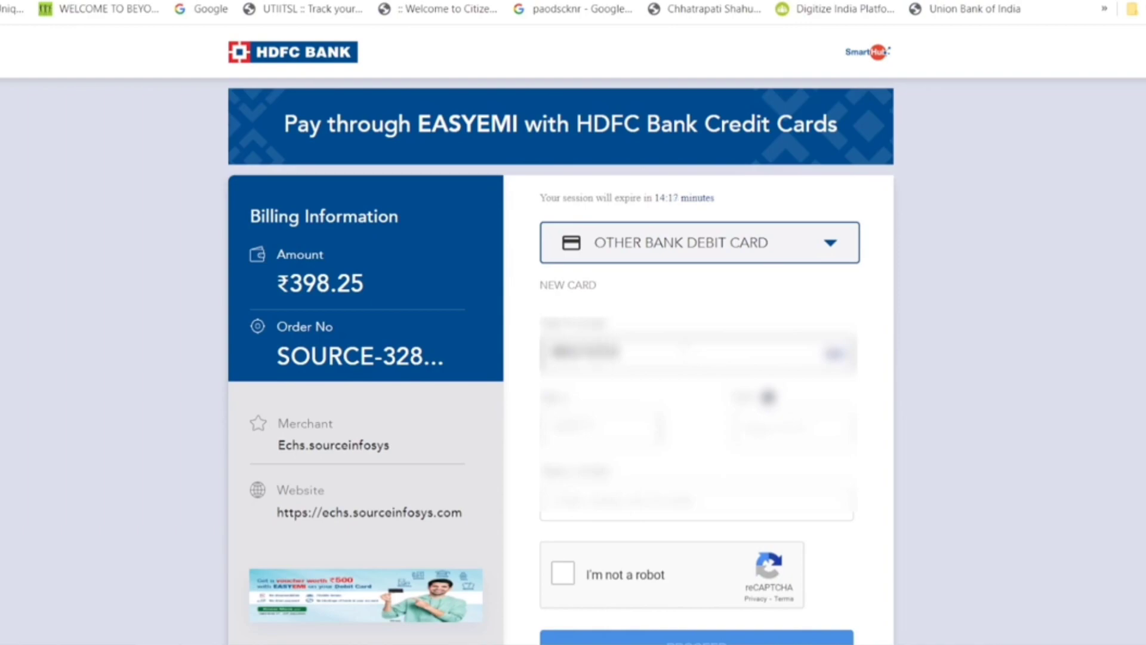
text(********)
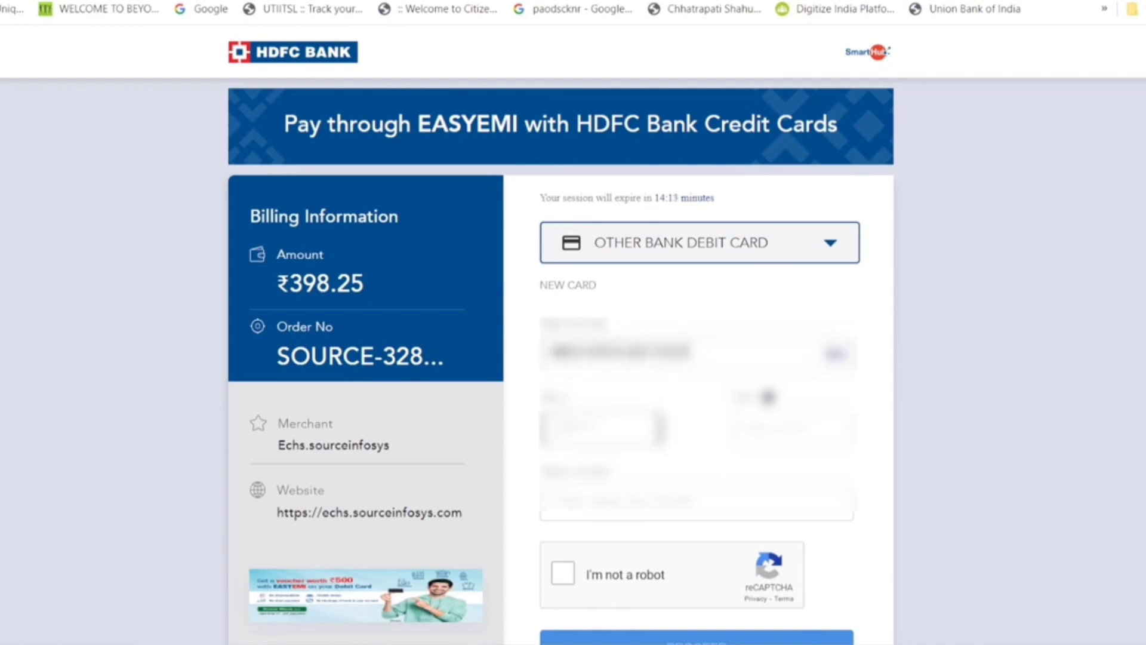
text(*****)
Step: Enter the debit card's expiry date and CVV, correcting the expiry entry
click(613, 431)
key(BackSpace)
key(BackSpace)
key(BackSpace)
key(BackSpace)
key(BackSpace)
text(****)
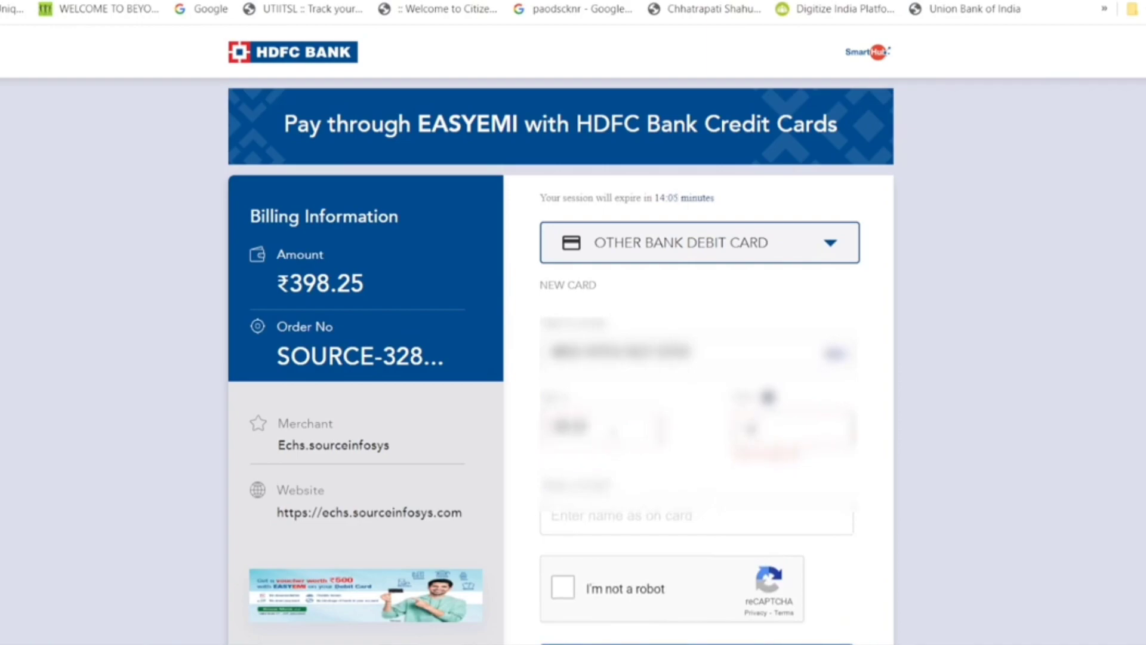
text(***)
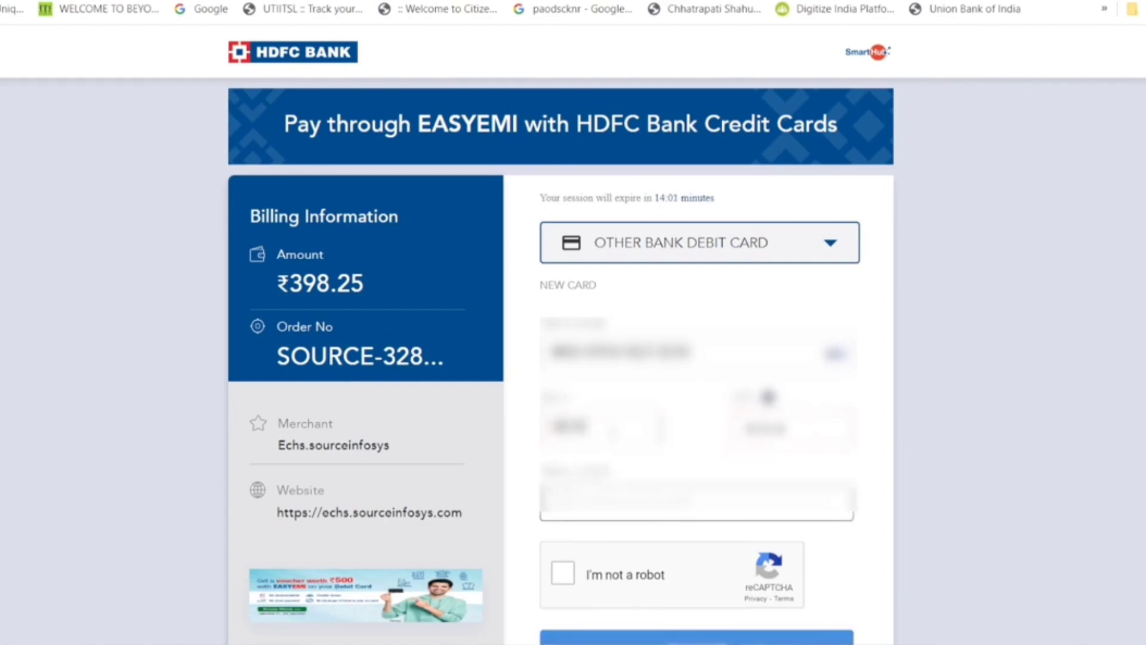
text(***************)
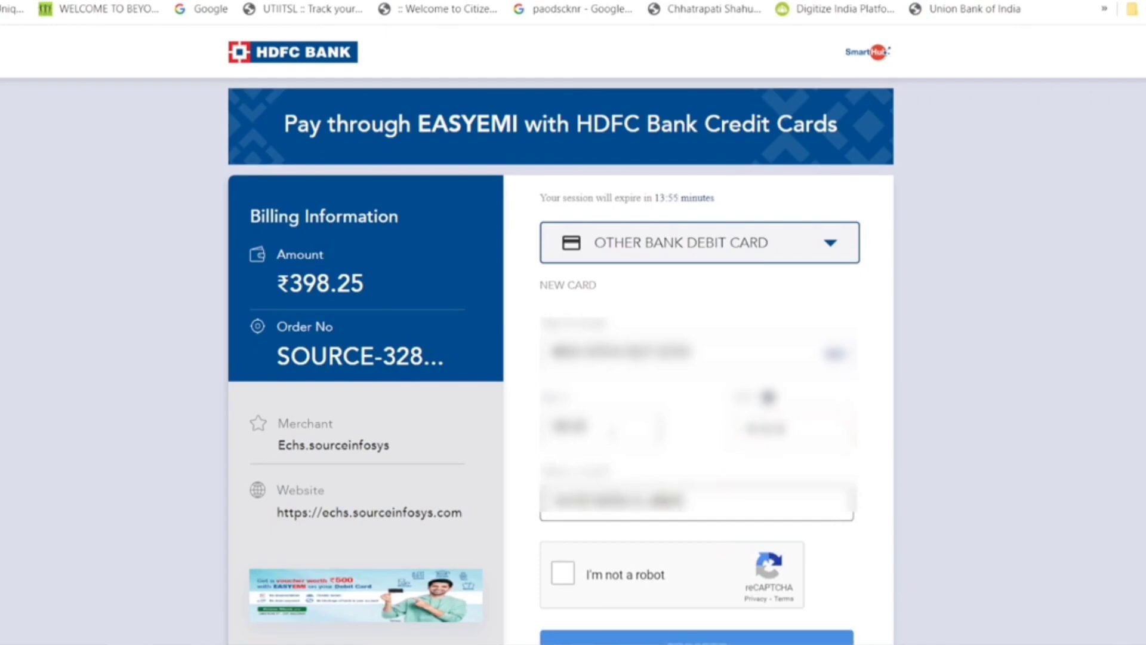
Step: Enter the cardholder's name, complete the robot check and submit the debit card payment
click(570, 571)
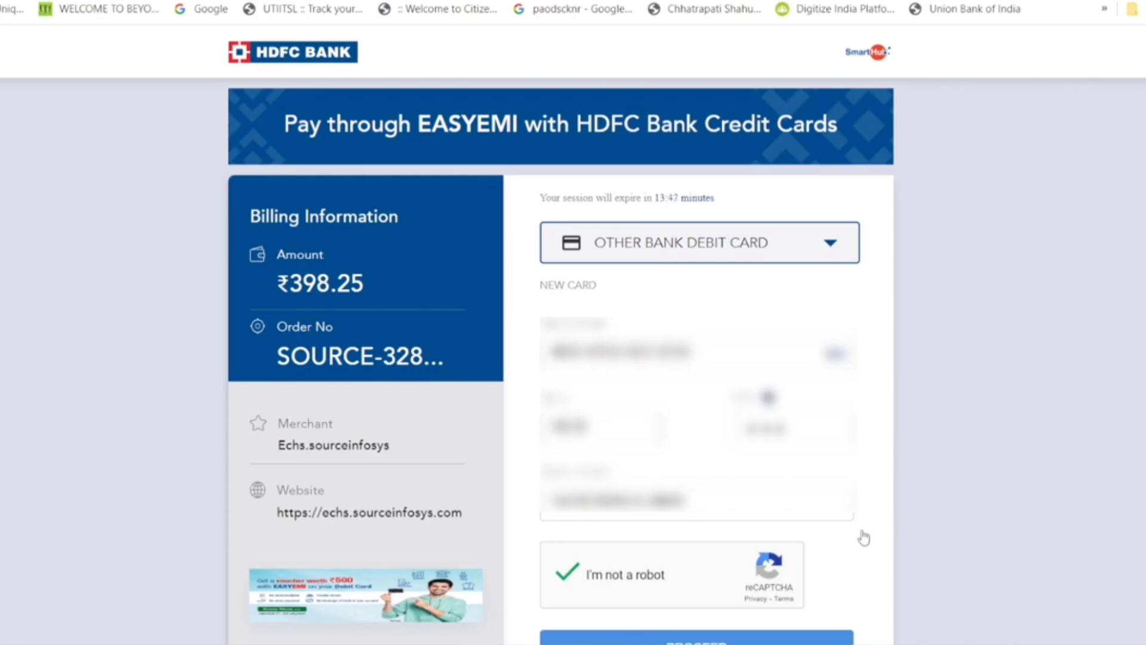
scroll(890, 548, down, 3)
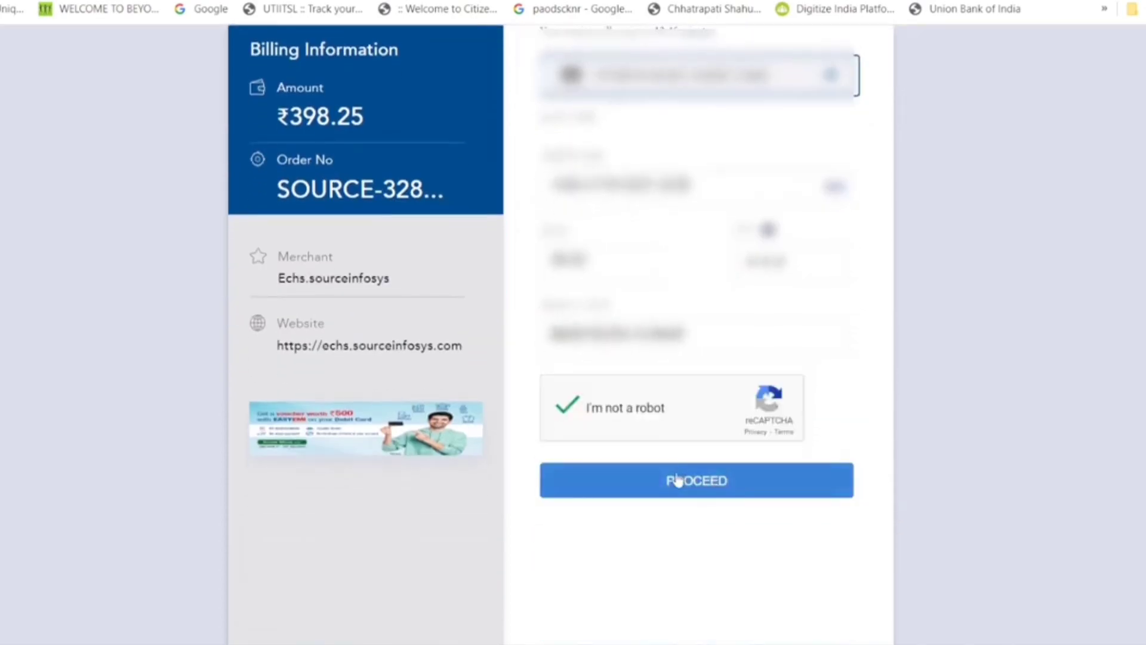
click(719, 482)
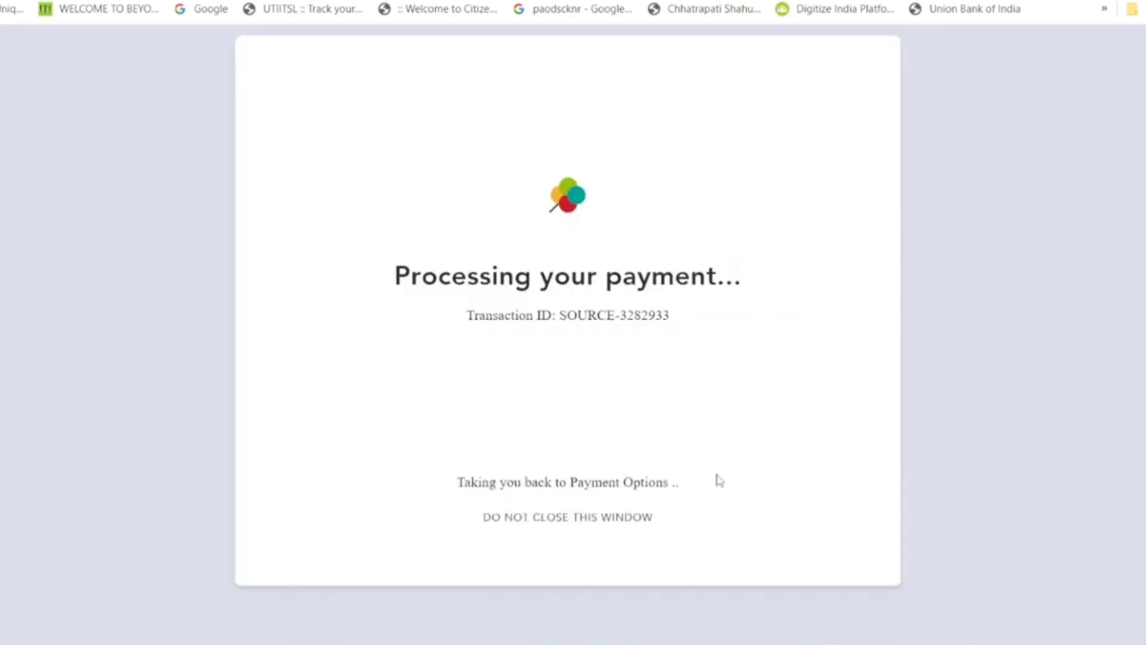
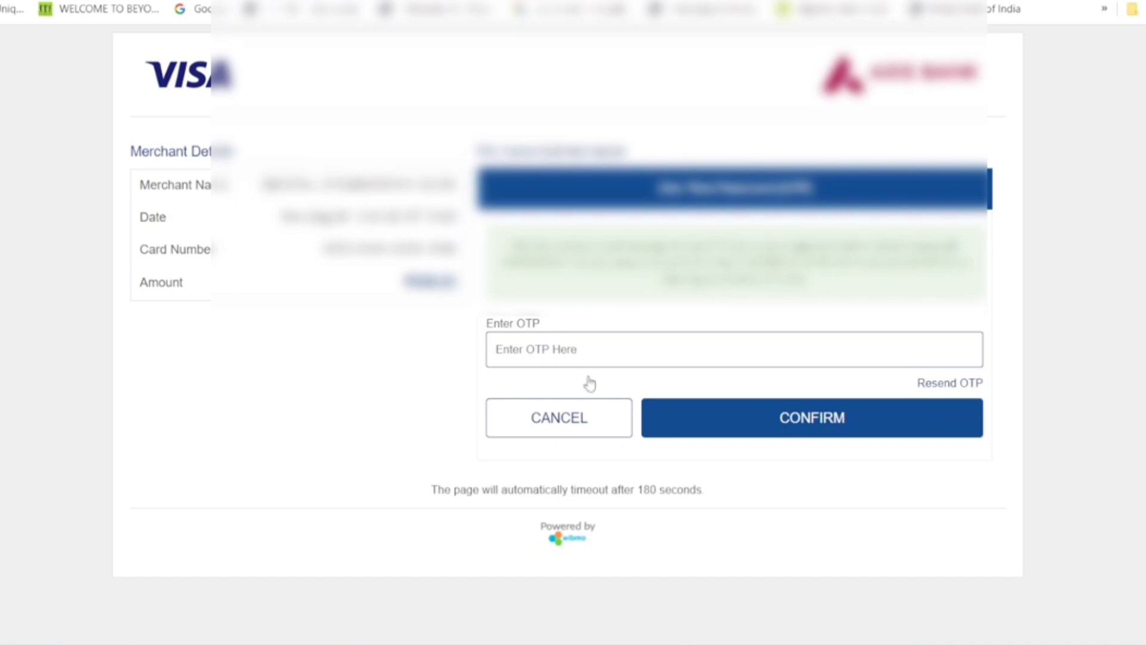
Step: Enter the one-time password on the bank's verification page and confirm the debit card payment
click(607, 348)
text(1*****)
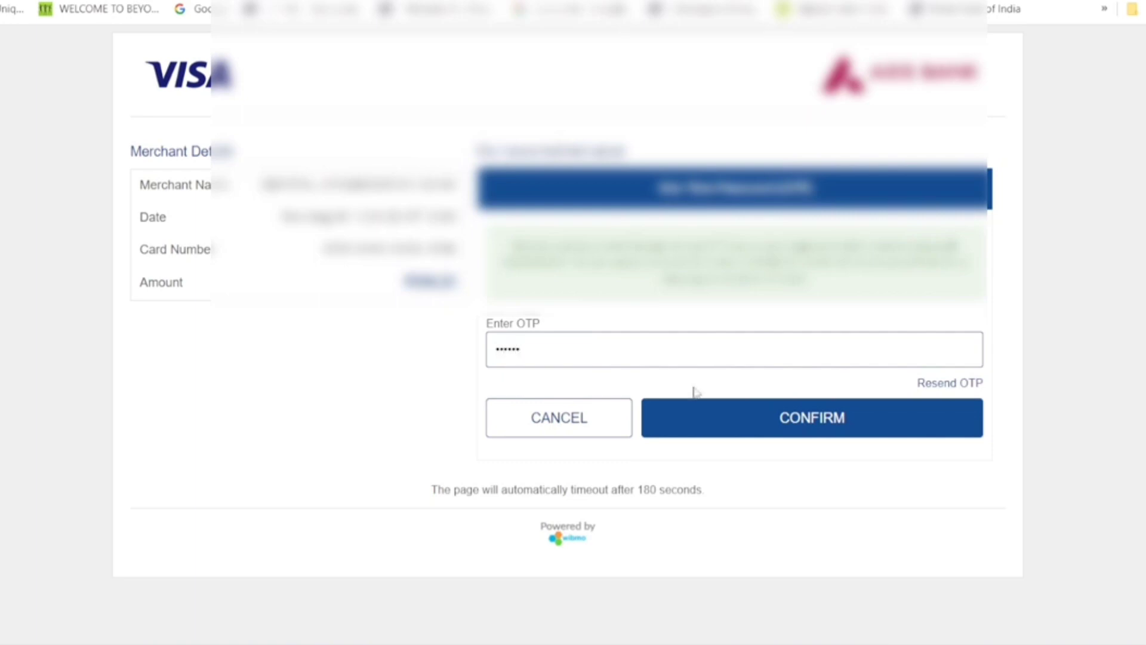
click(785, 417)
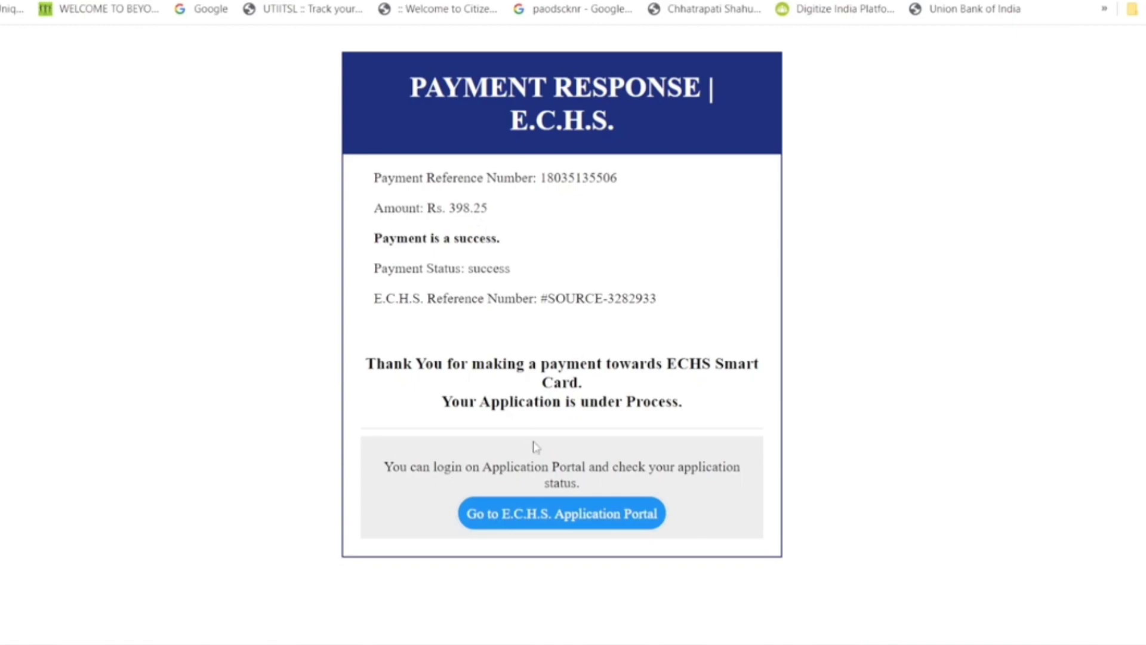
Step: Return to the E.C.H.S. application portal from the payment response and open the login form for already registered applicants
click(593, 519)
click(582, 351)
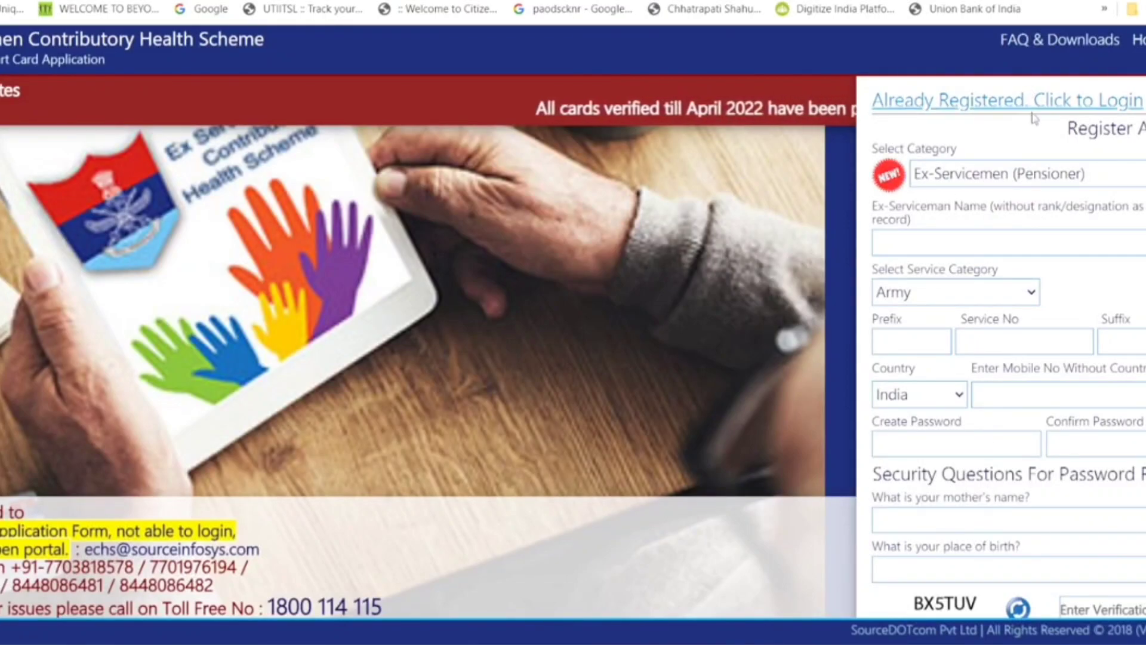
click(1056, 108)
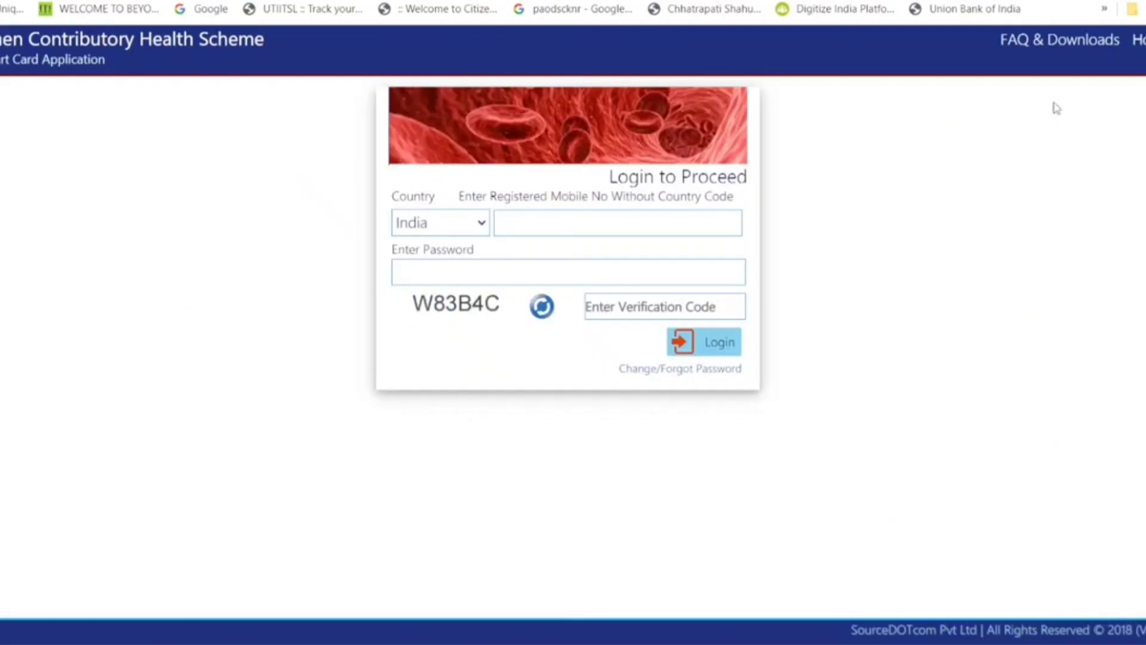
Step: Fill in the registered mobile number and the account password on the login form
click(585, 227)
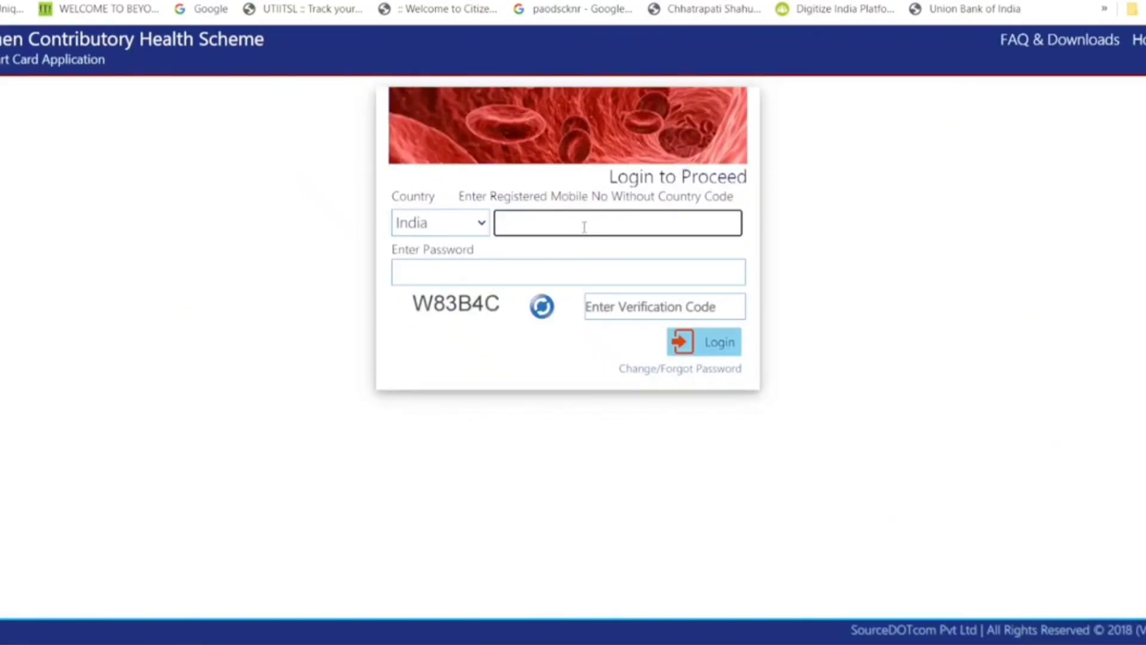
text(9??)
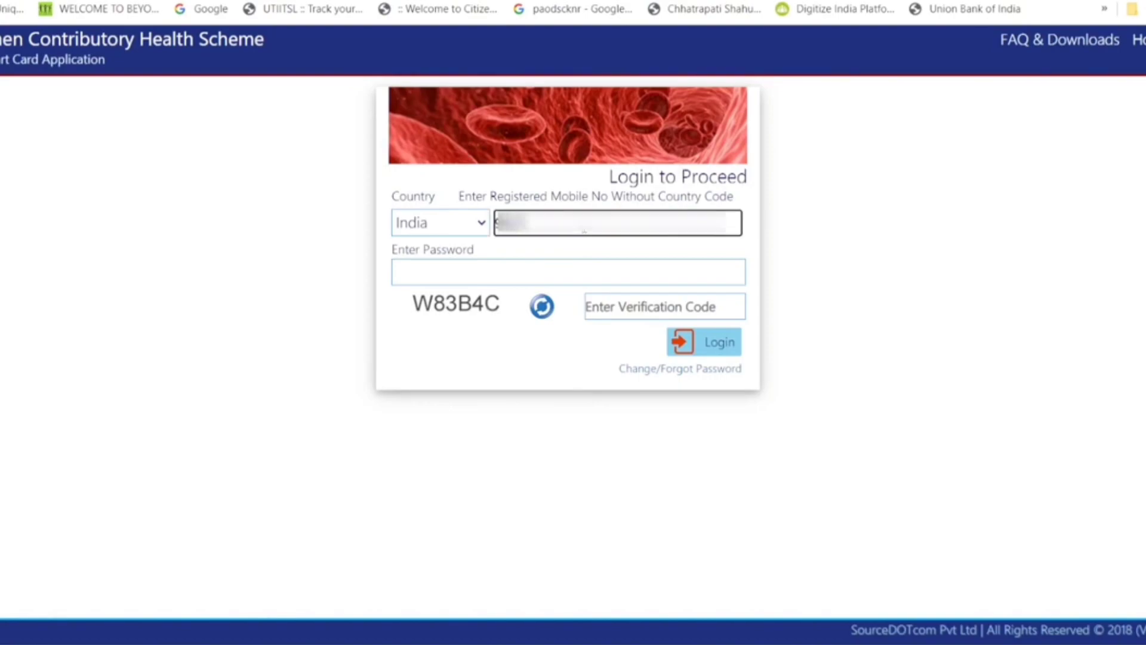
text(?????)
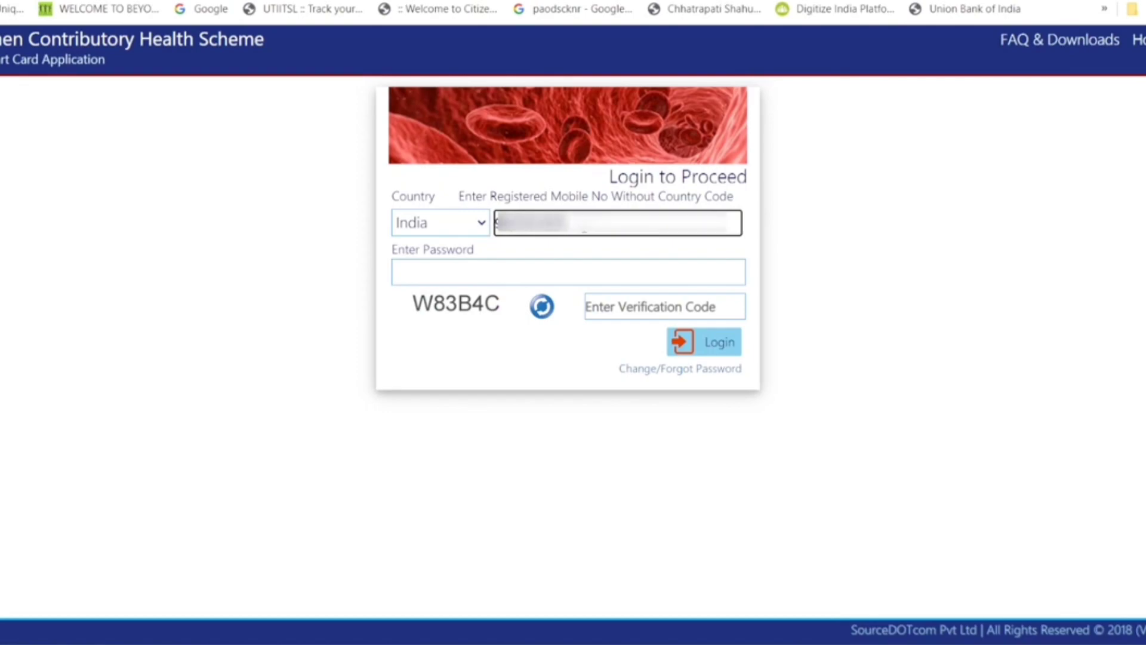
click(476, 282)
text(??????????)
Step: Enter the displayed verification code, log in to the applicant account and acknowledge the instructions notice
click(681, 306)
text(W83)
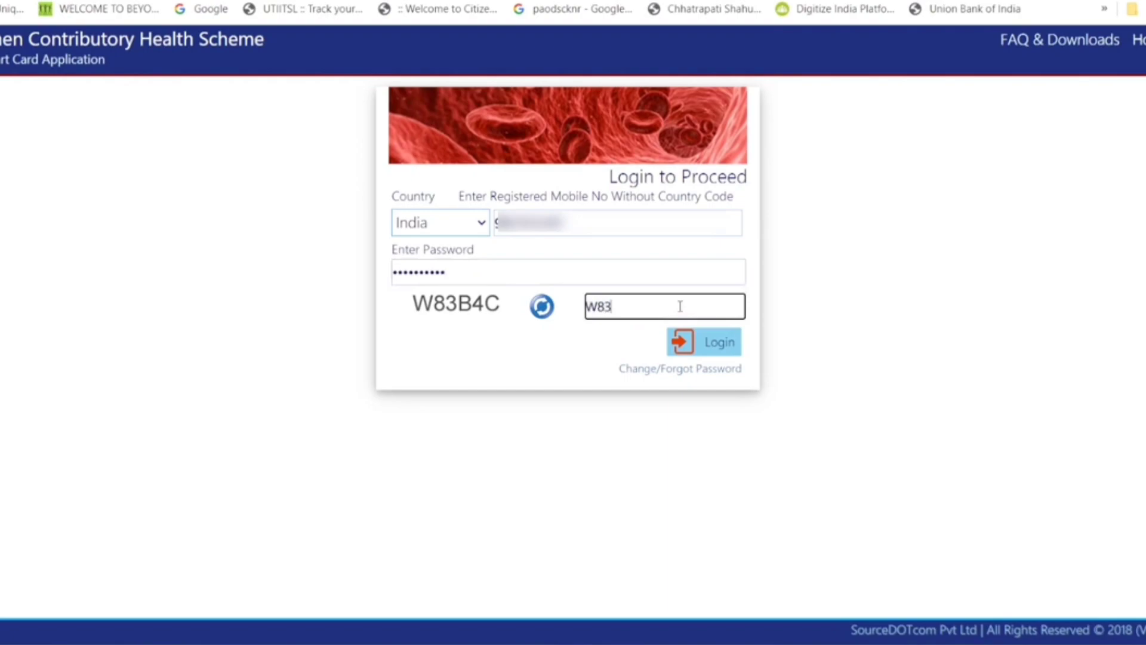
text(B4C)
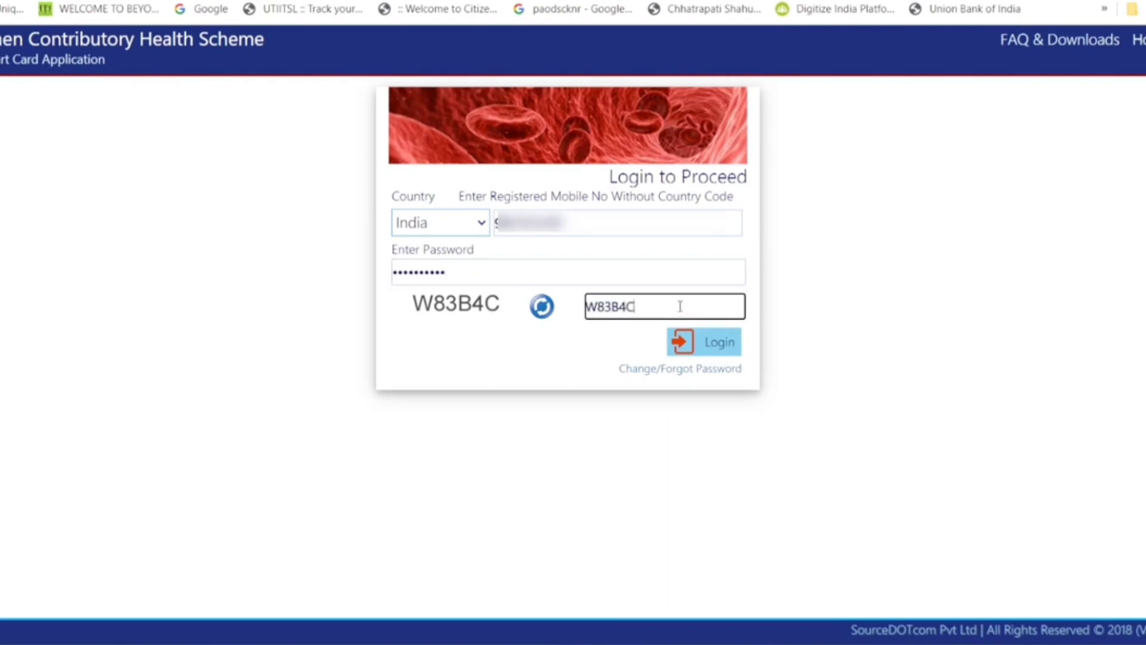
click(714, 347)
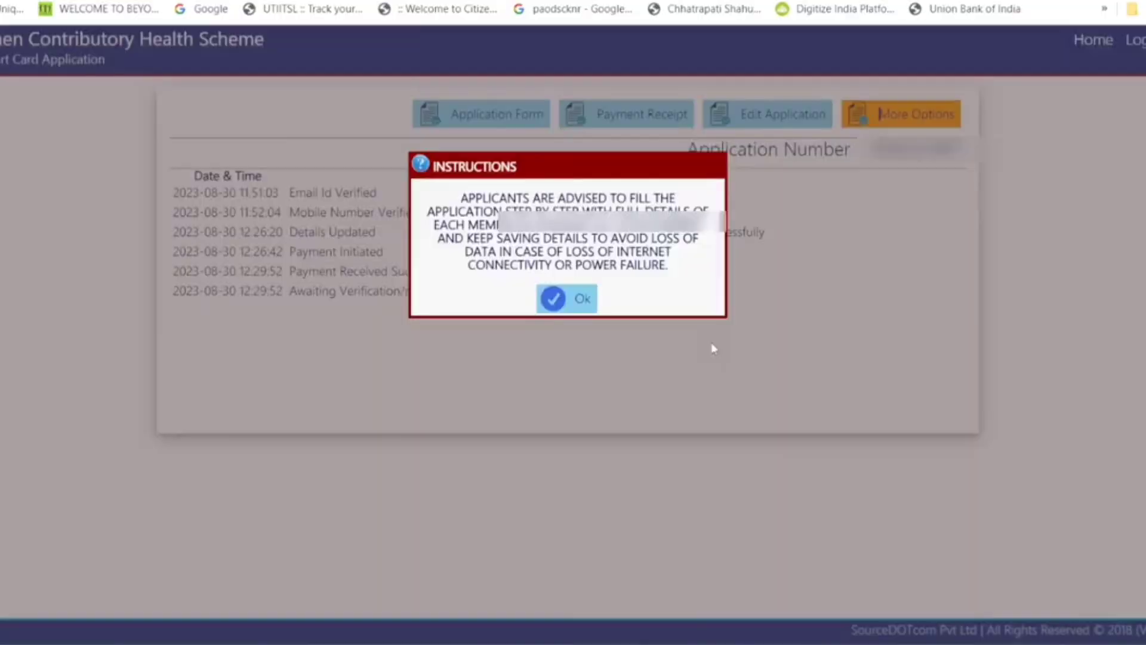
click(587, 303)
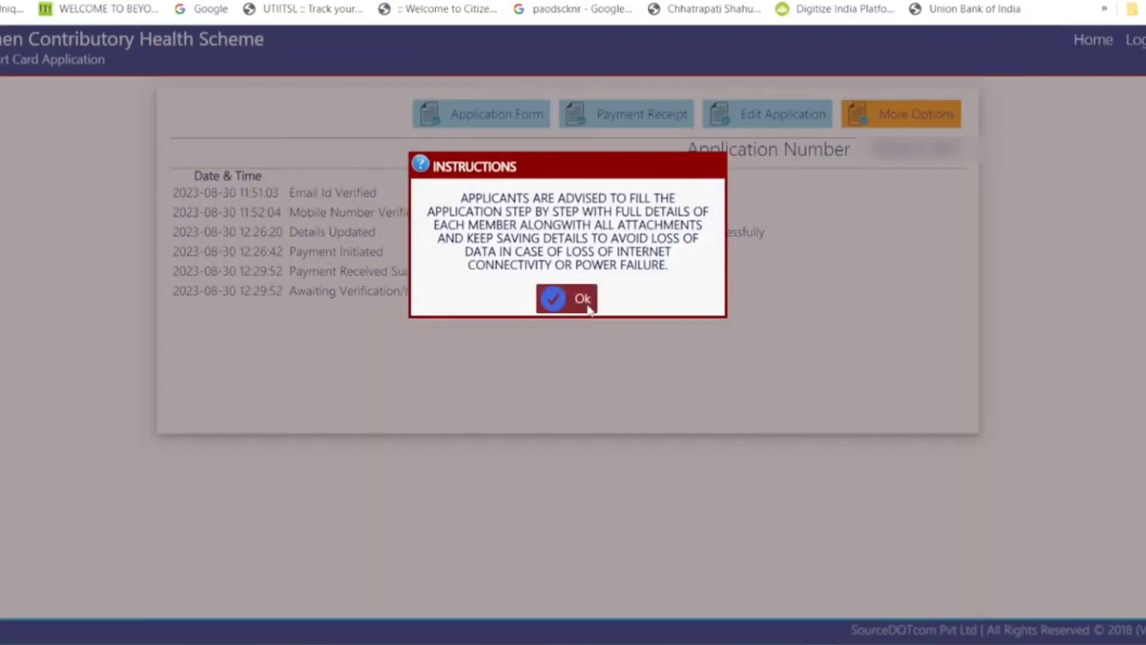